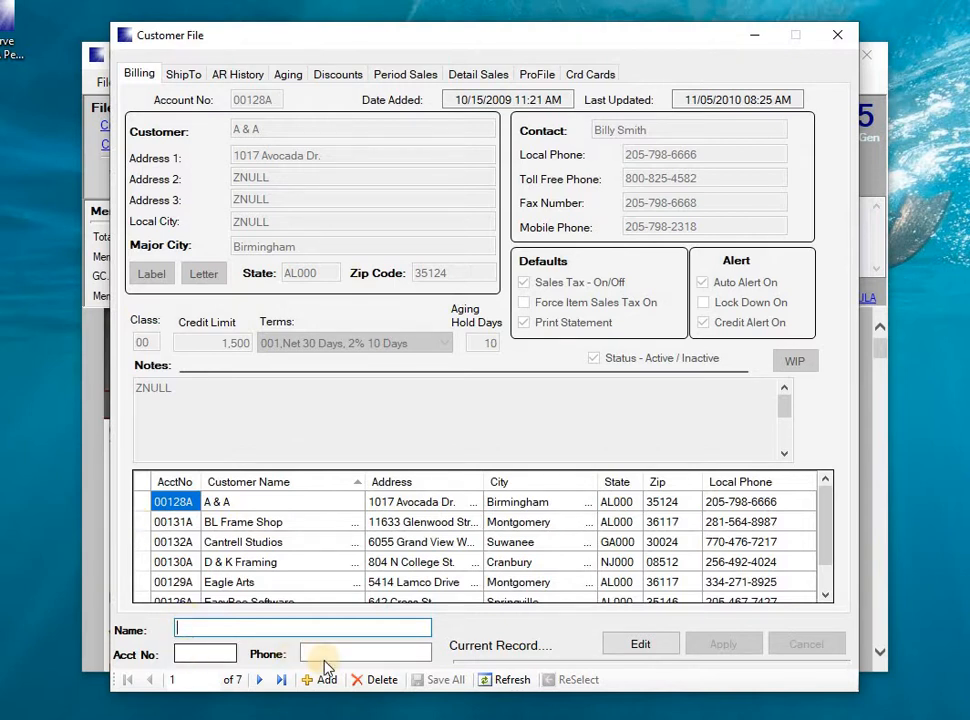
Correct the last digit of BL Frame Shop's mobile phone number to 6 and save the record
left_click(142, 522)
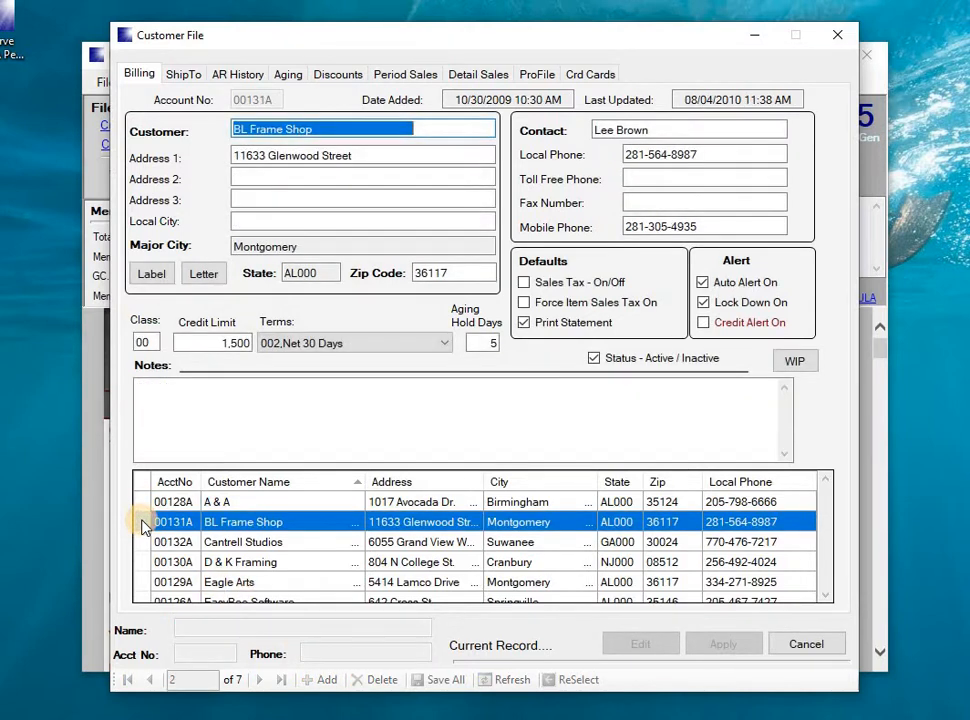
left_click(697, 226)
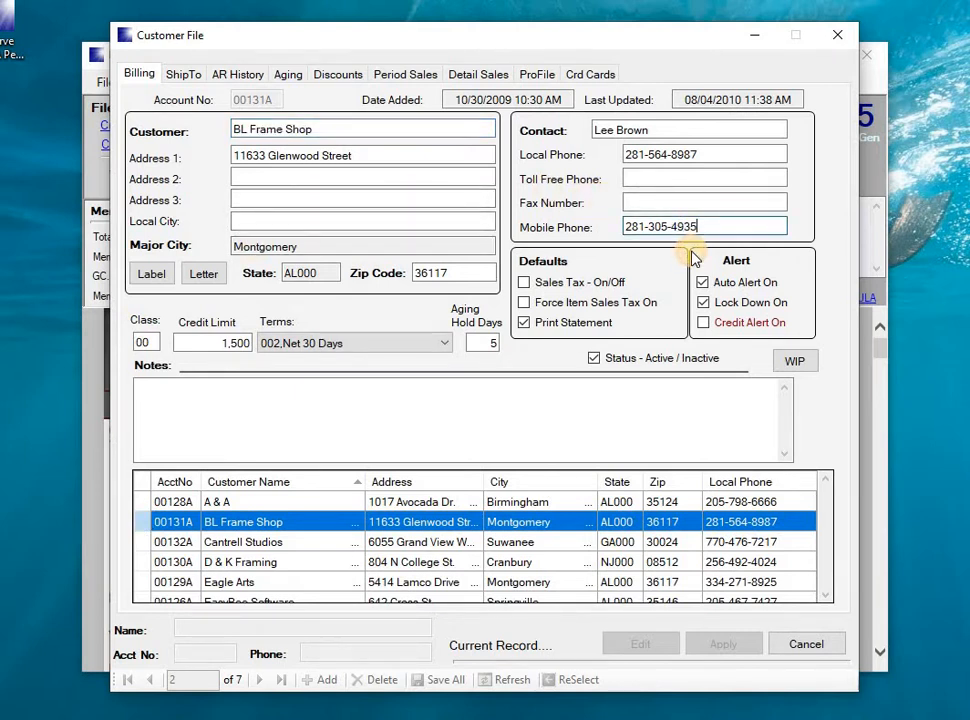
key("BackSpace")
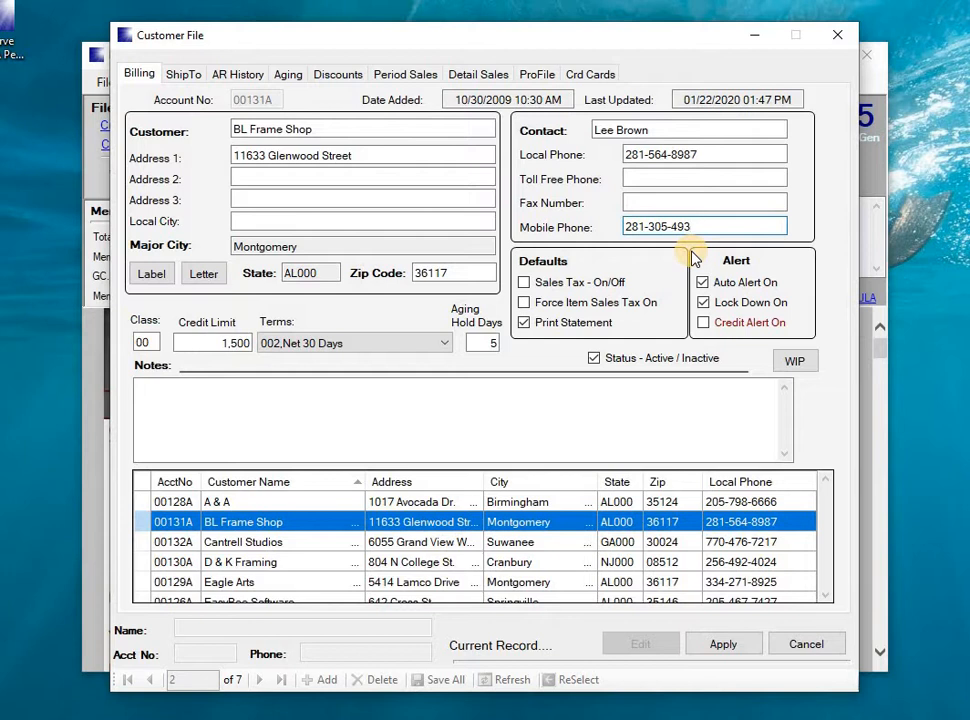
type("6")
key("Tab")
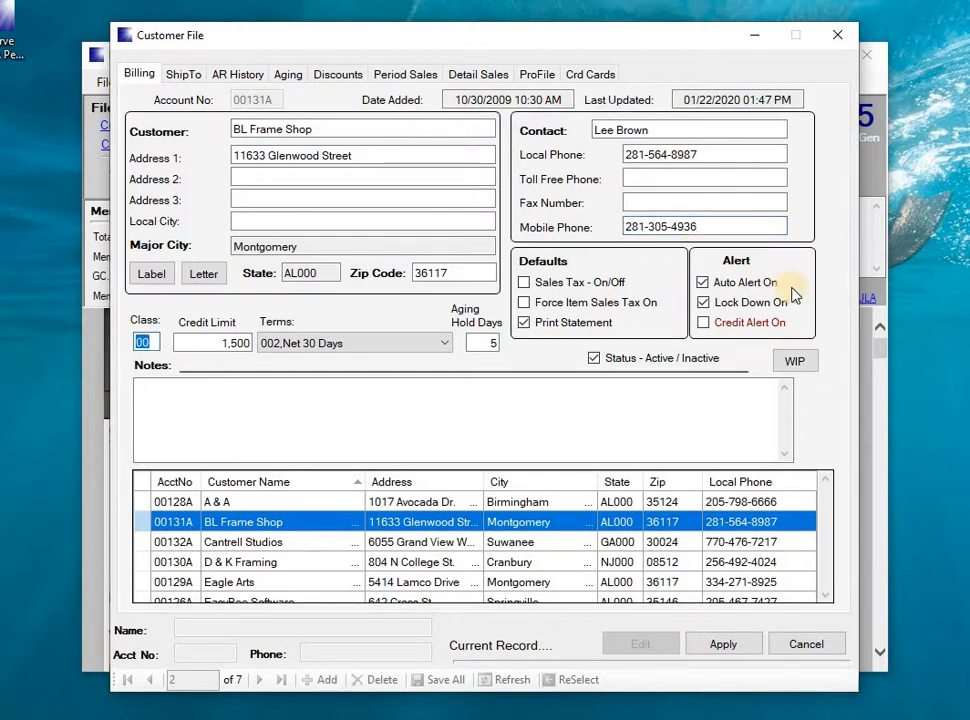
left_click(748, 645)
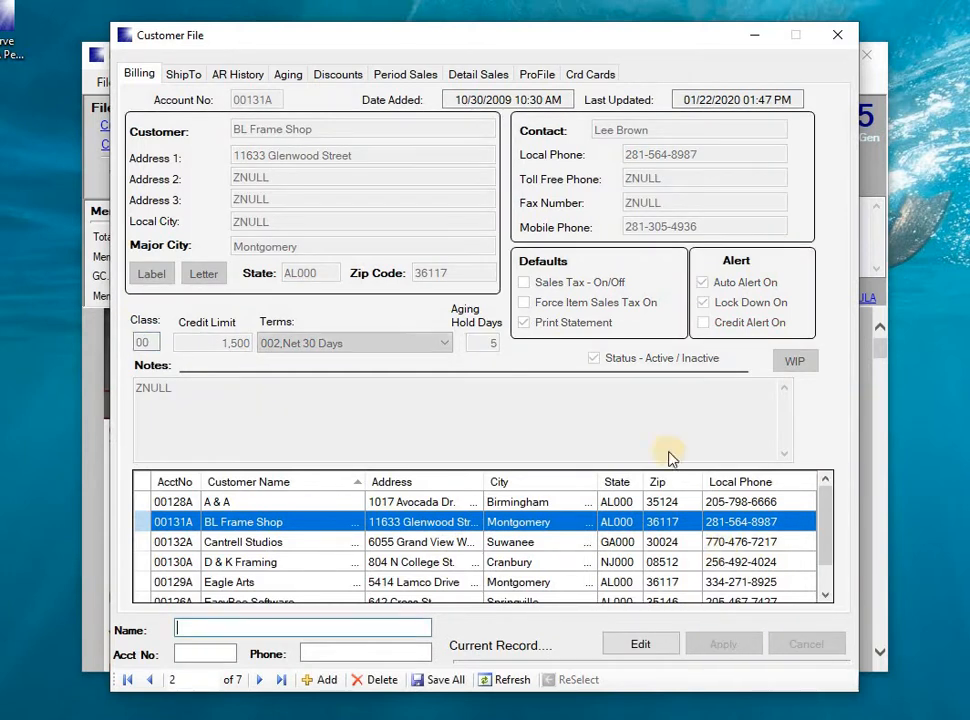
left_click(145, 584)
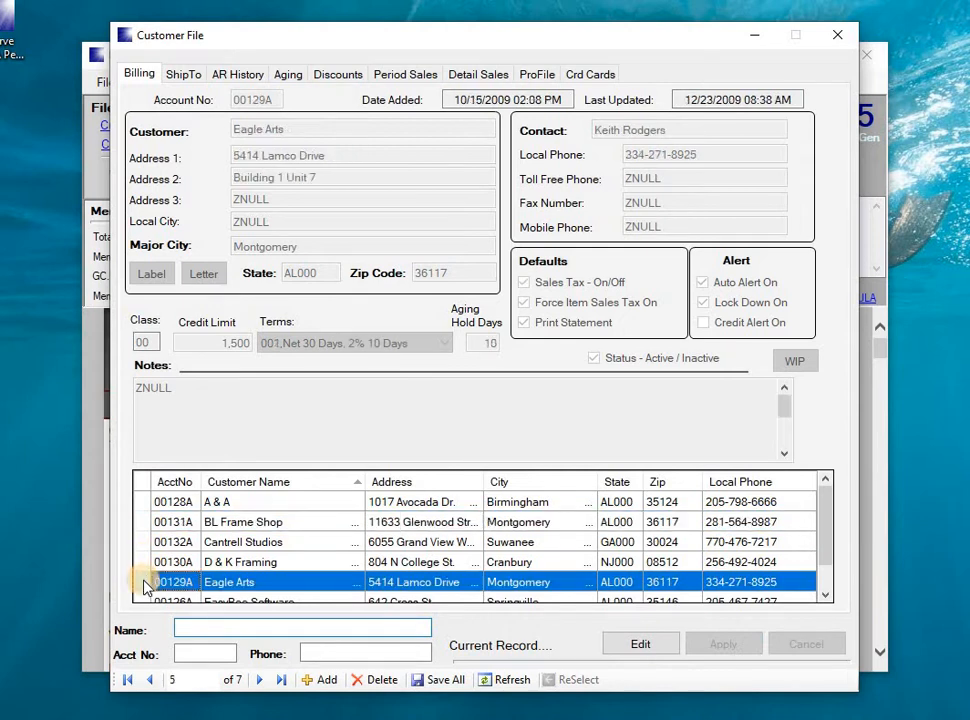
double_click(145, 585)
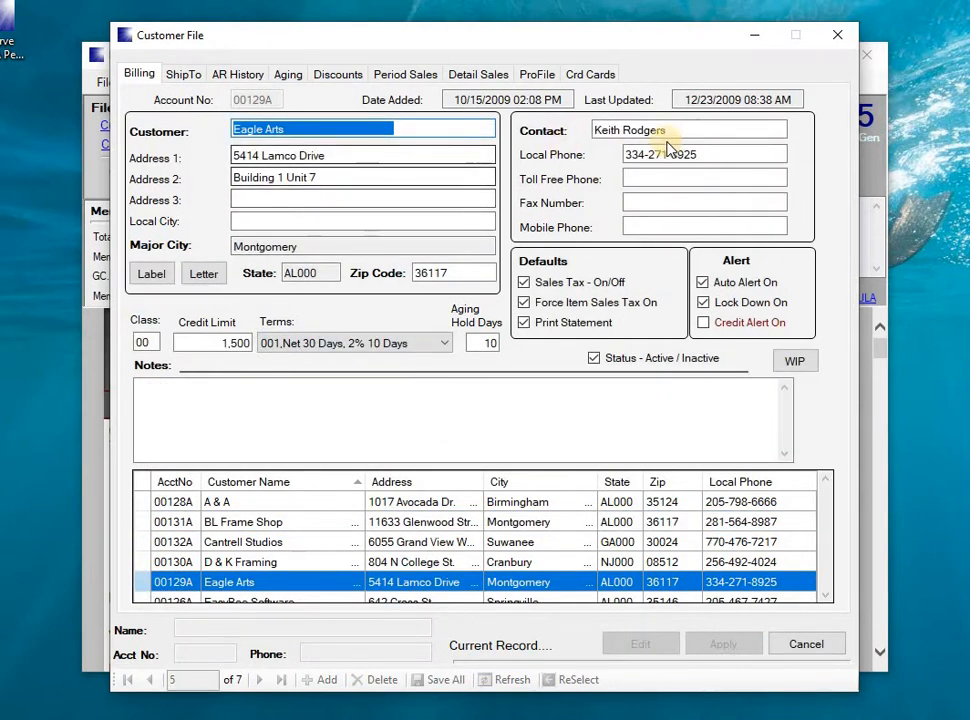
left_click(631, 178)
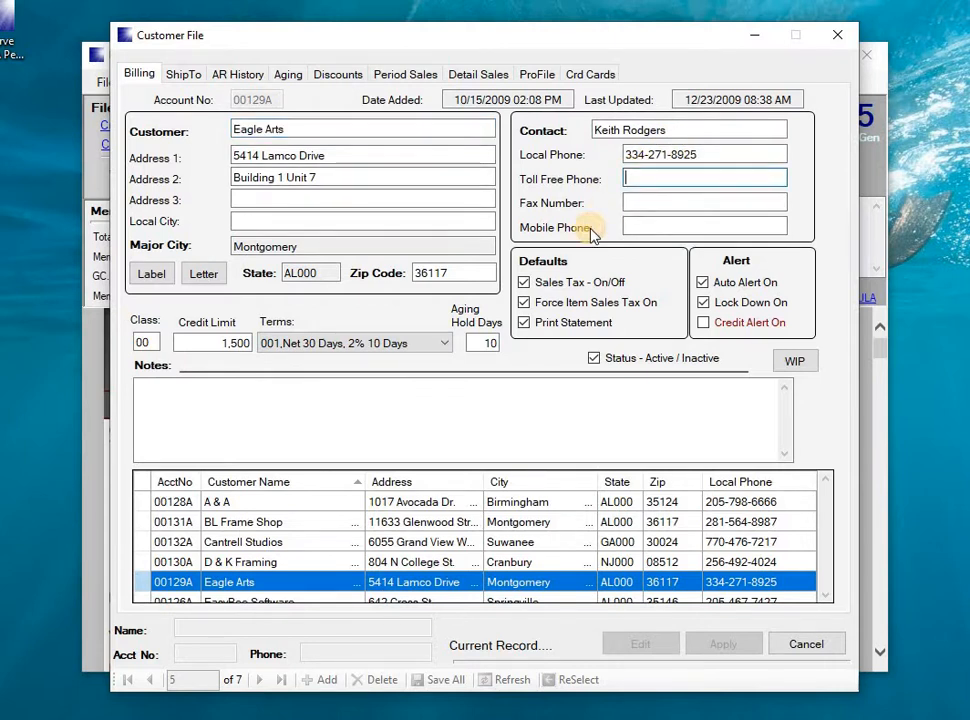
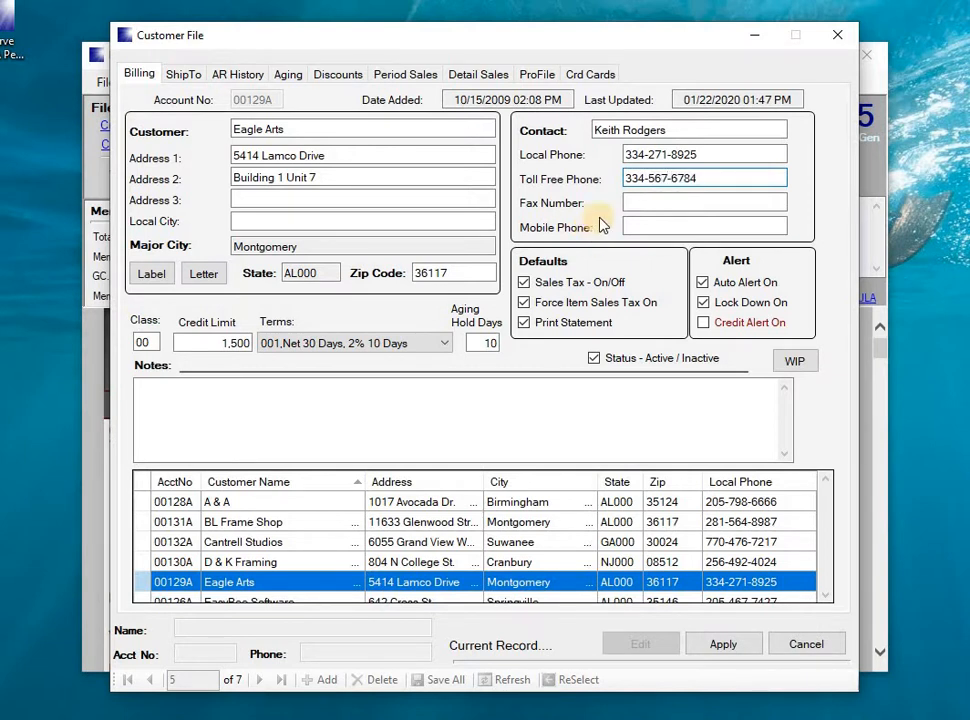
left_click(628, 179)
key("Delete")
key("Delete")
key("Delete")
type("800")
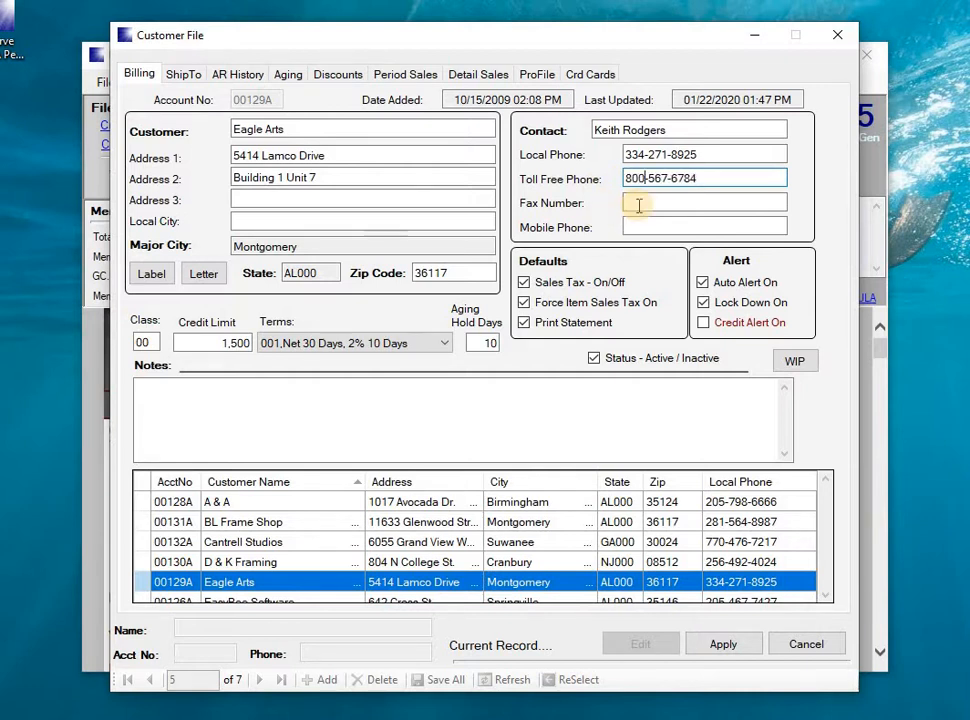
left_click(707, 648)
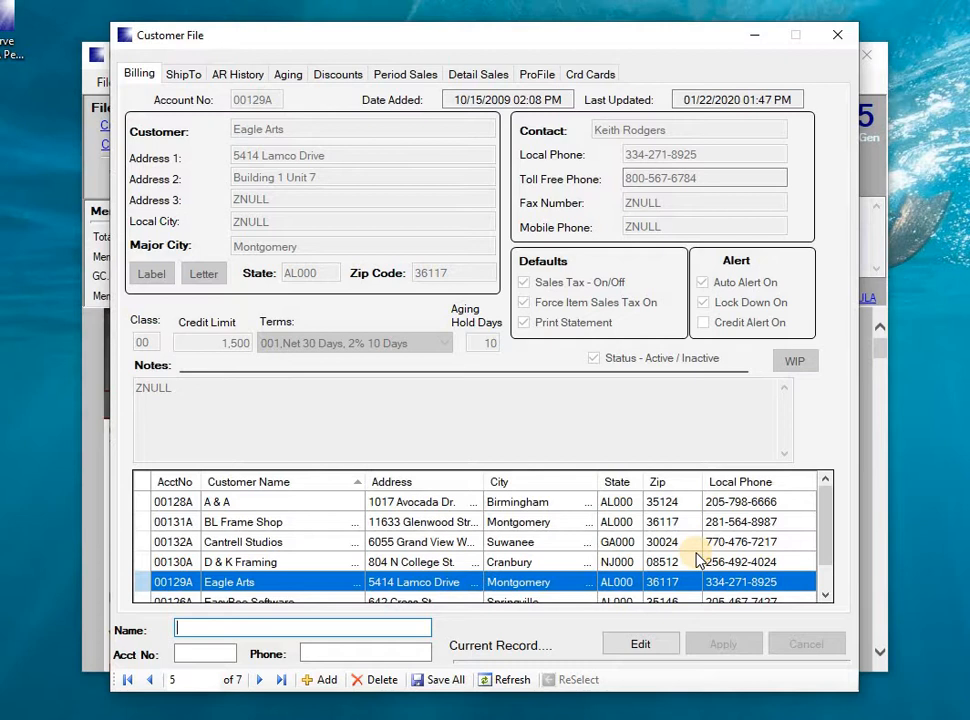
left_click(515, 681)
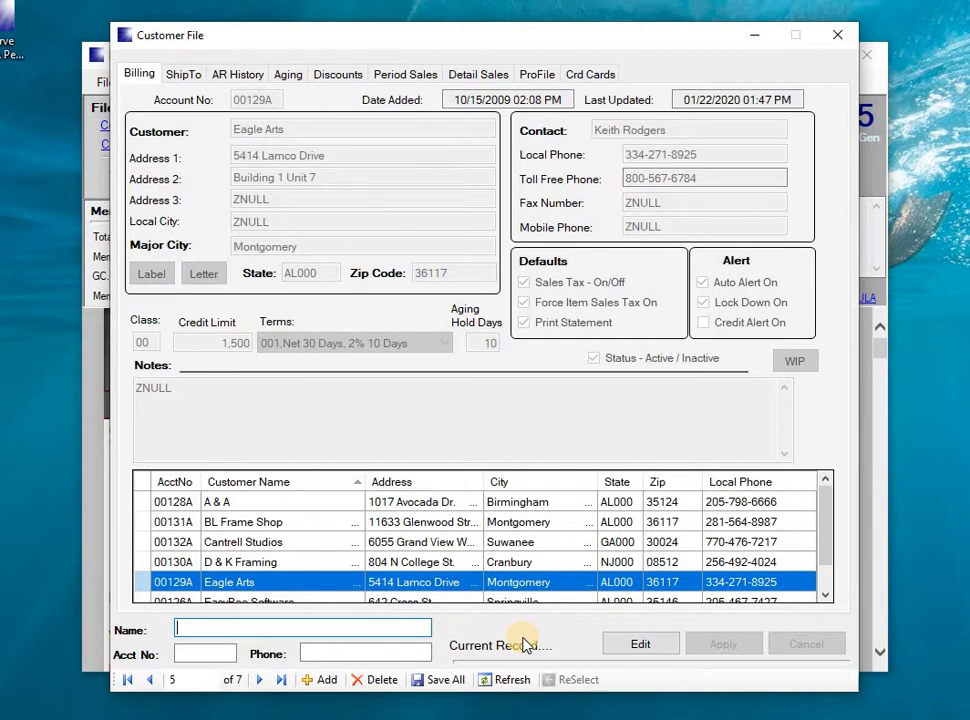
Abort closing, save all customer changes to the database, and minimize the Customer File to the main menu
left_click(833, 40)
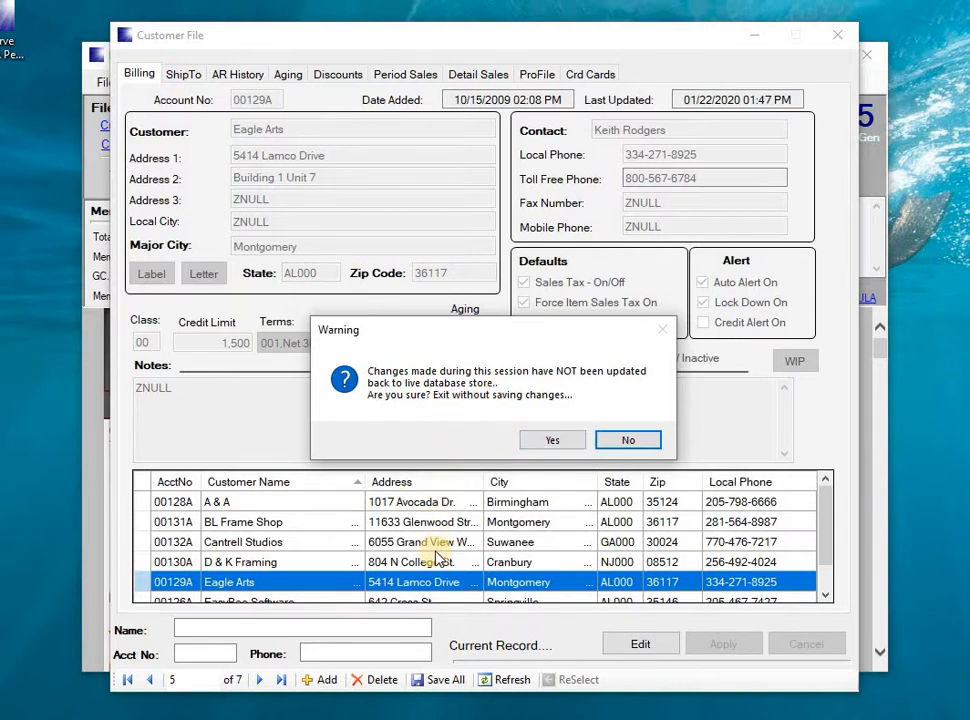
left_click(641, 441)
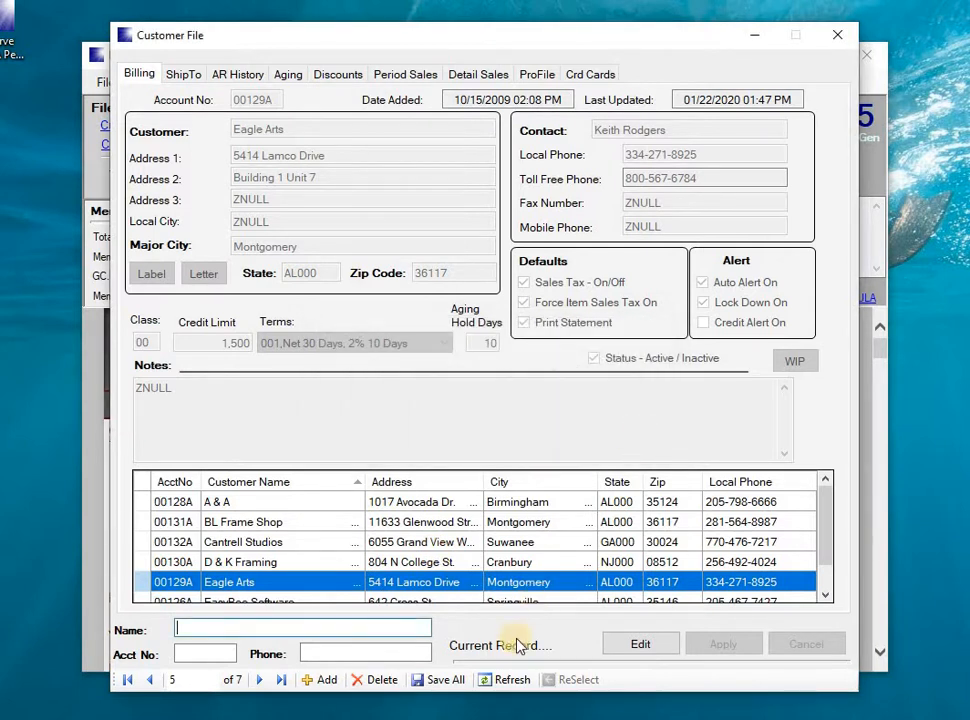
left_click(445, 680)
left_click(517, 443)
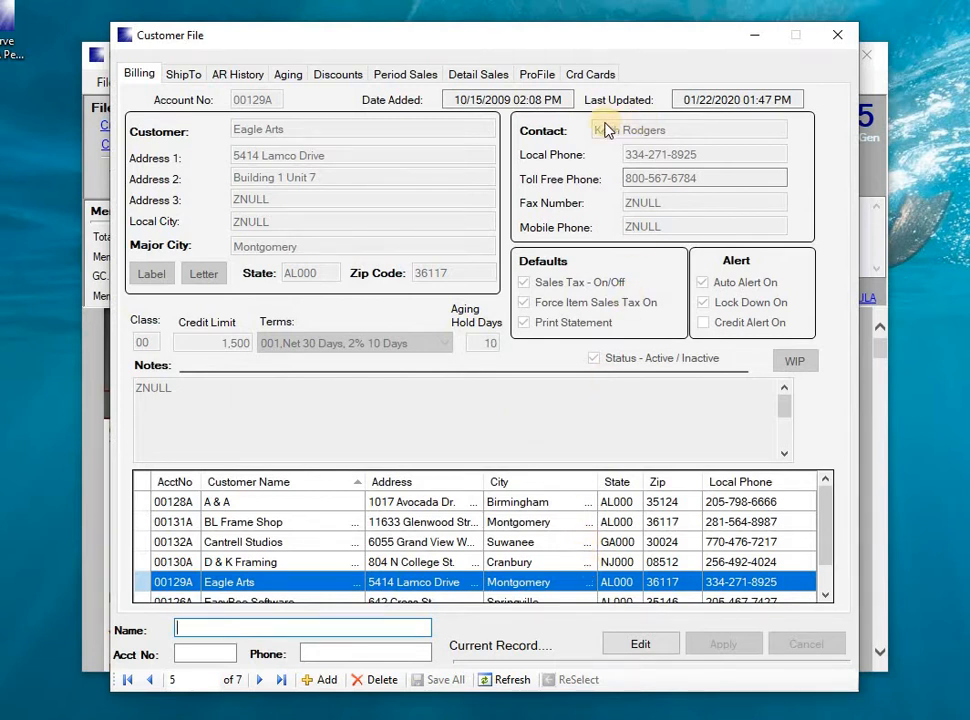
left_click(141, 562)
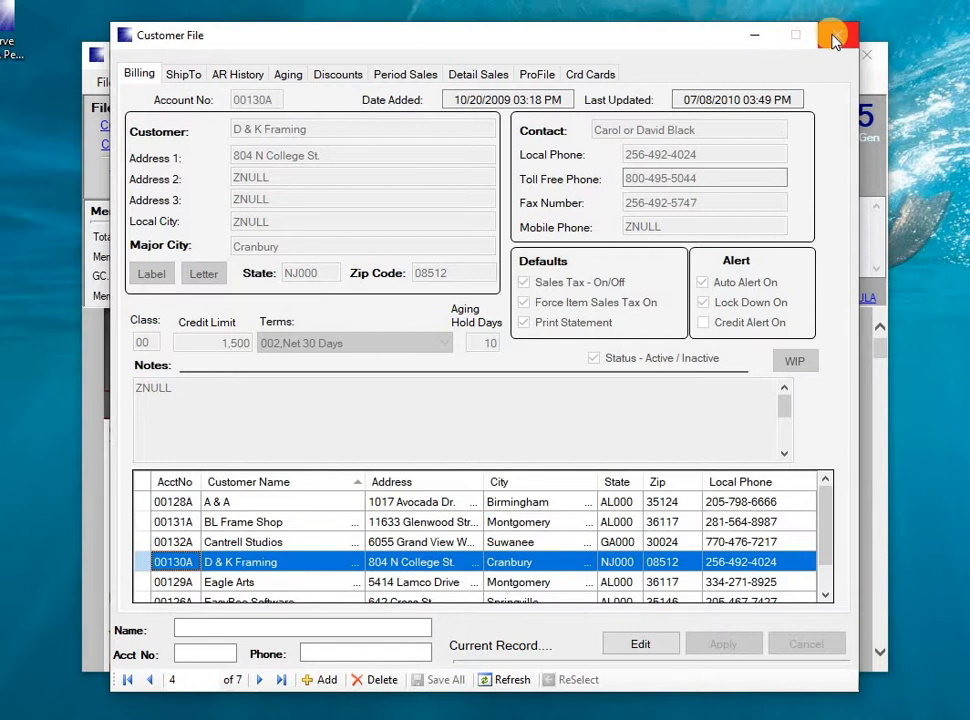
left_click(754, 40)
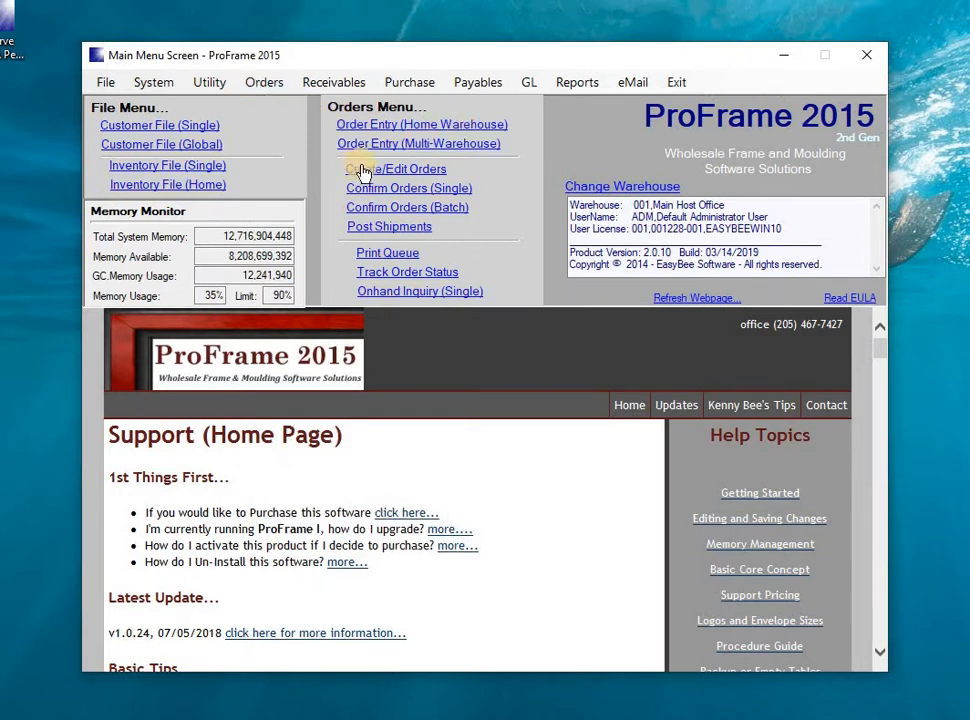
Open and close the single Inventory File, then restore the Customer File from the taskbar
left_click(143, 166)
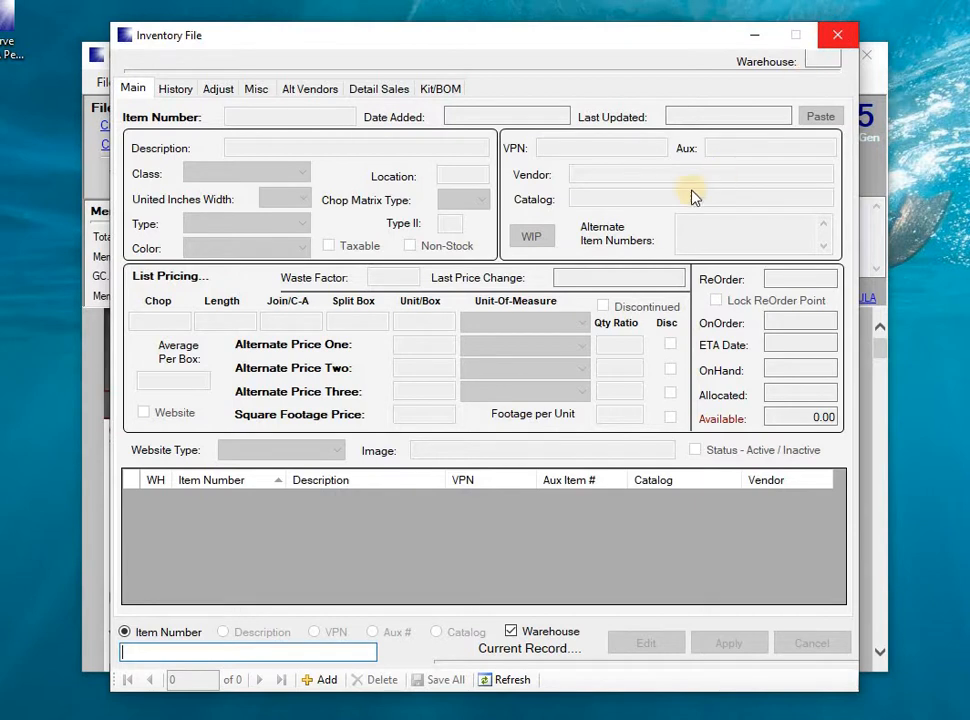
left_click(836, 37)
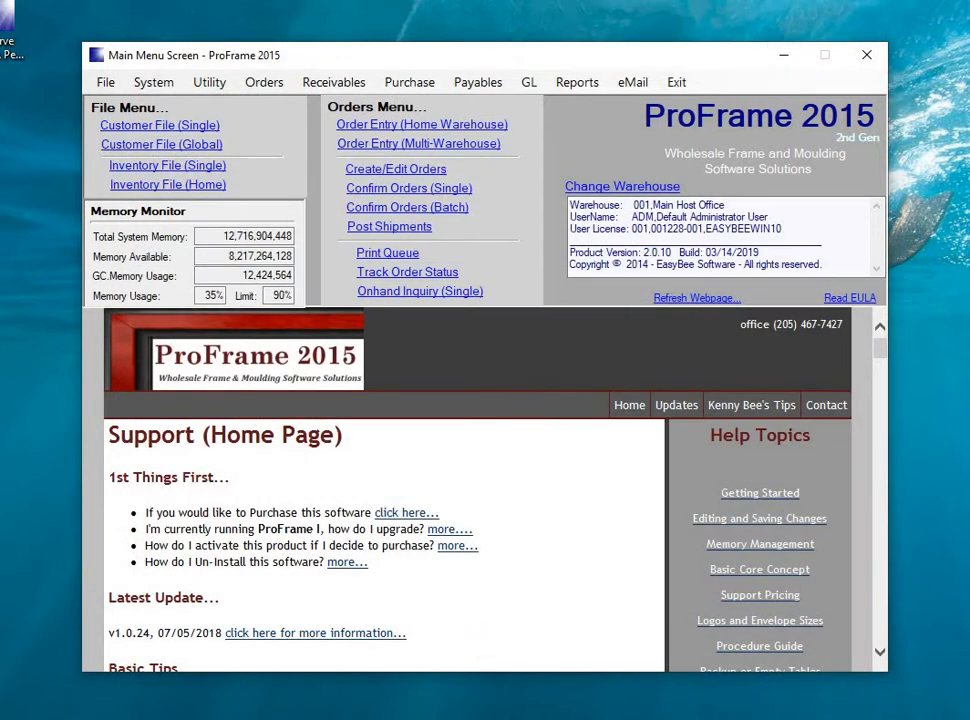
mouse_move(394, 719)
left_click(450, 718)
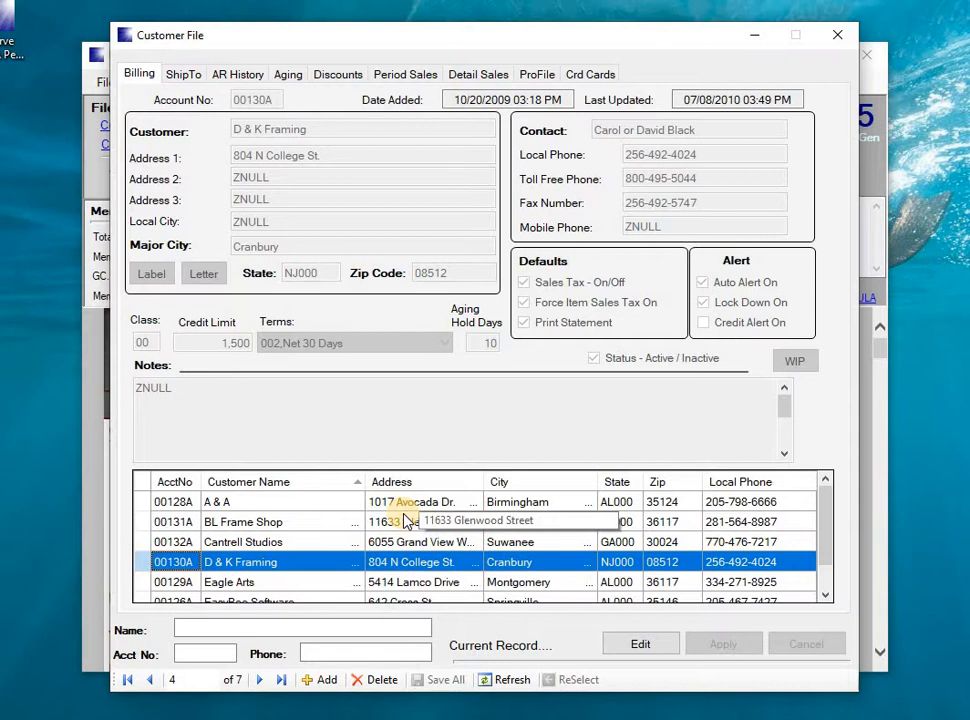
Open BL Frame Shop's record, cancel out of edit mode unchanged, and refresh the customer list
left_click(144, 524)
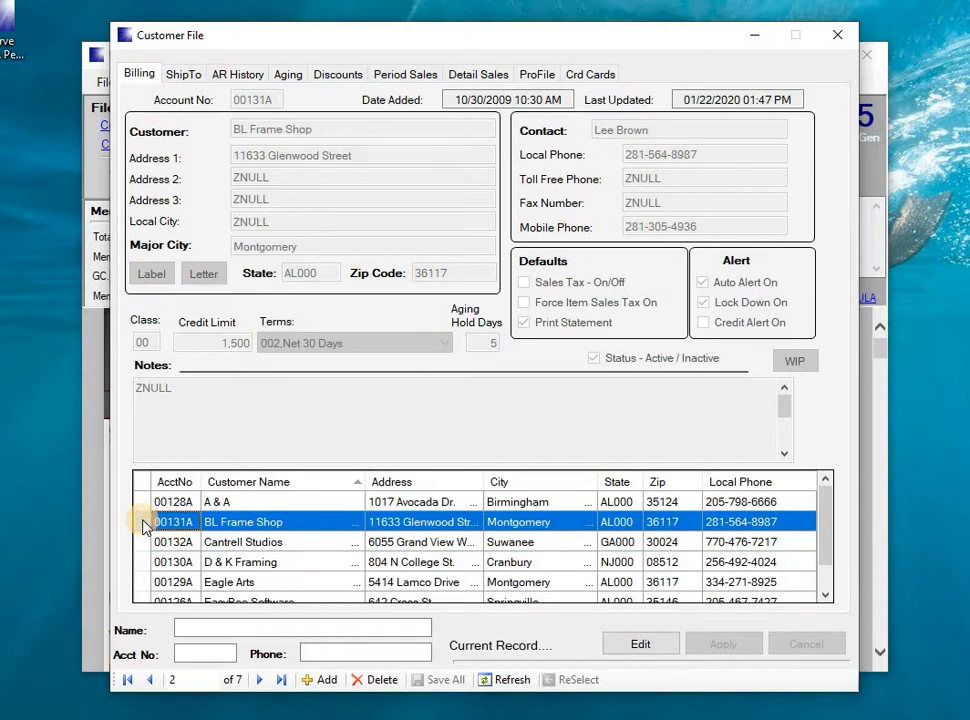
double_click(144, 524)
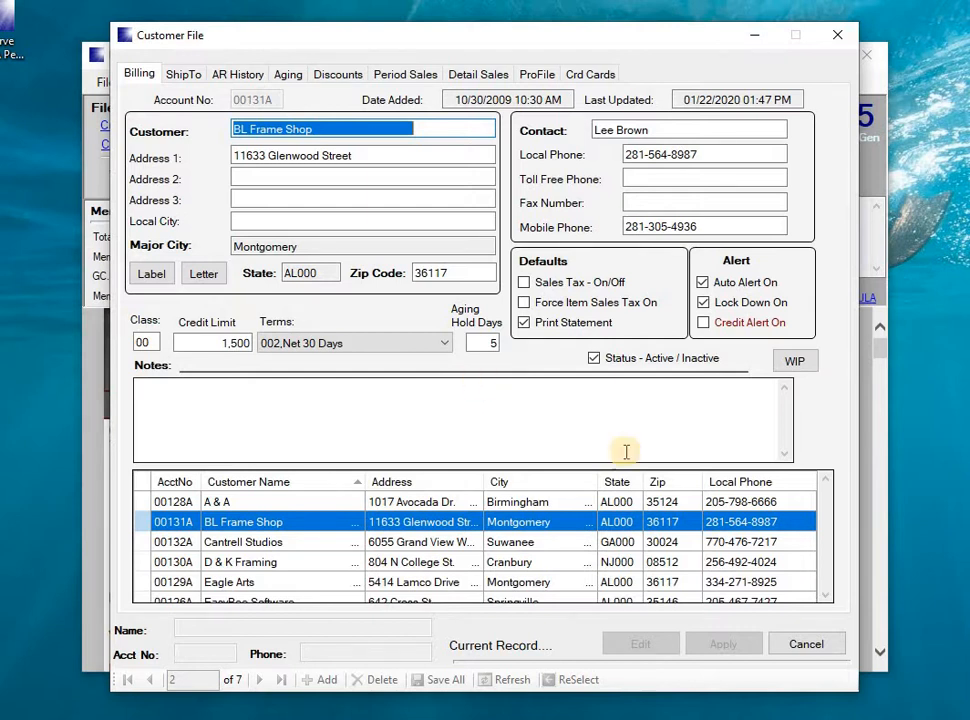
left_click(777, 644)
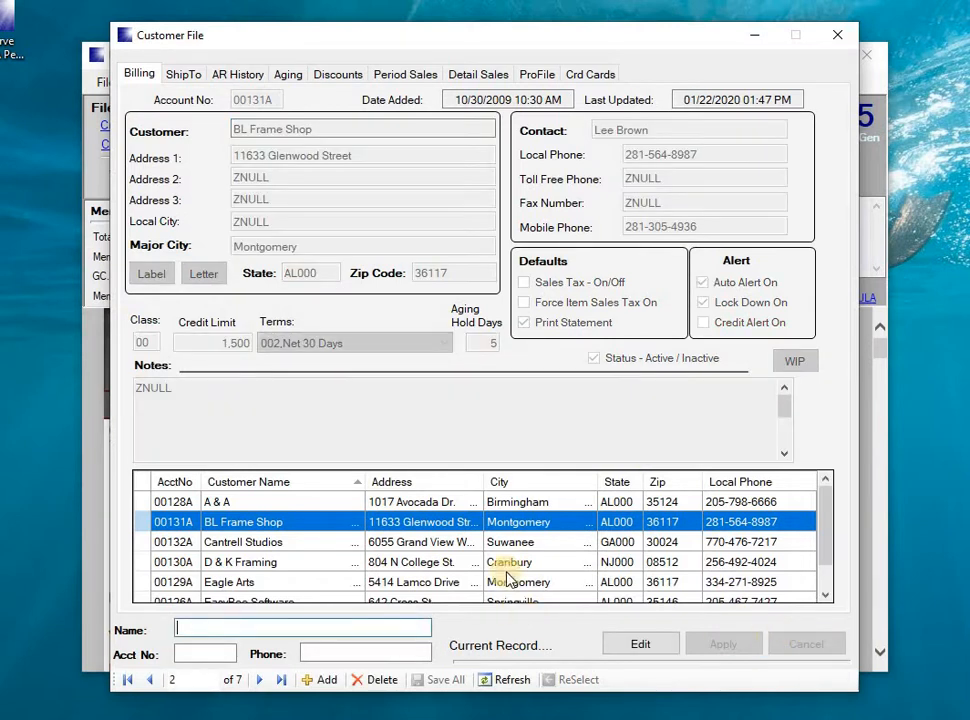
left_click(511, 680)
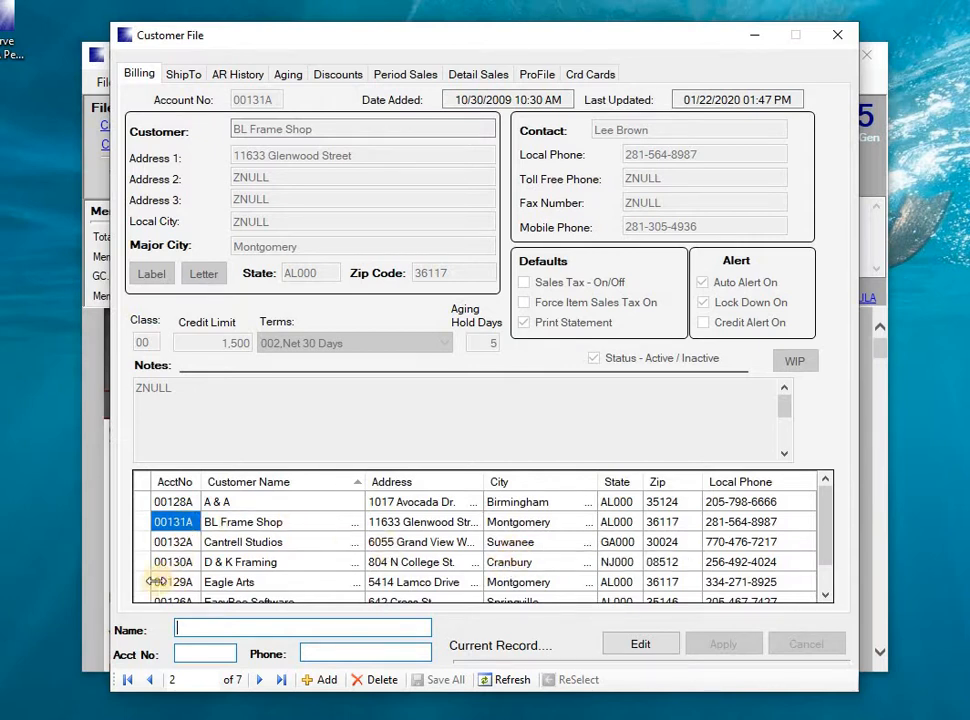
Scroll to Global Picture Frame, put its record into edit mode, and advance to the Zip Code field
left_click(825, 595)
left_click(825, 595)
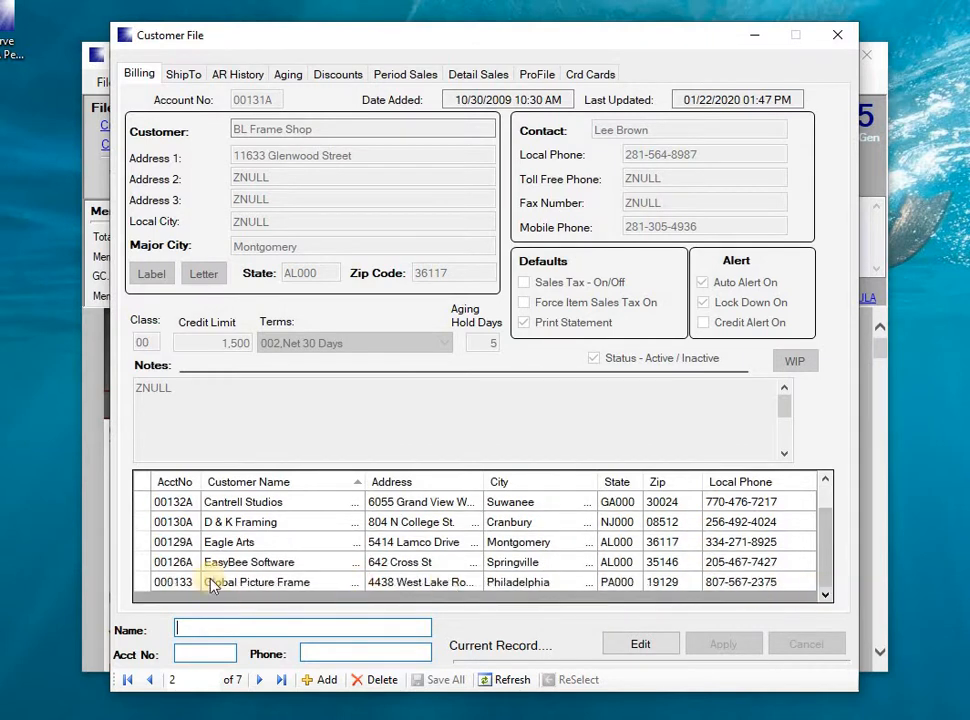
left_click(143, 584)
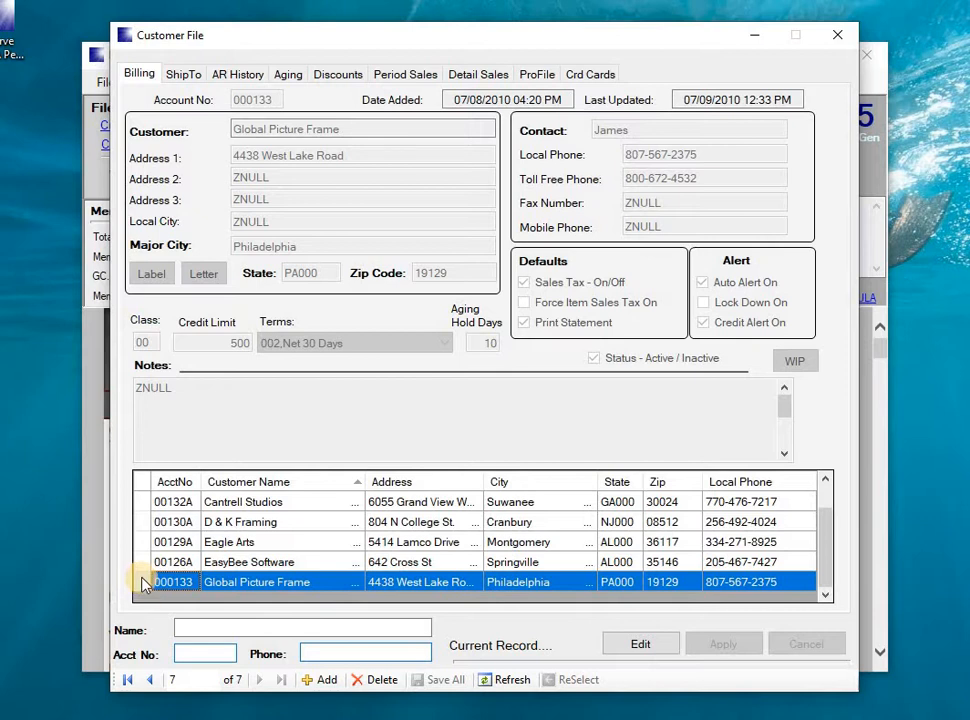
double_click(143, 584)
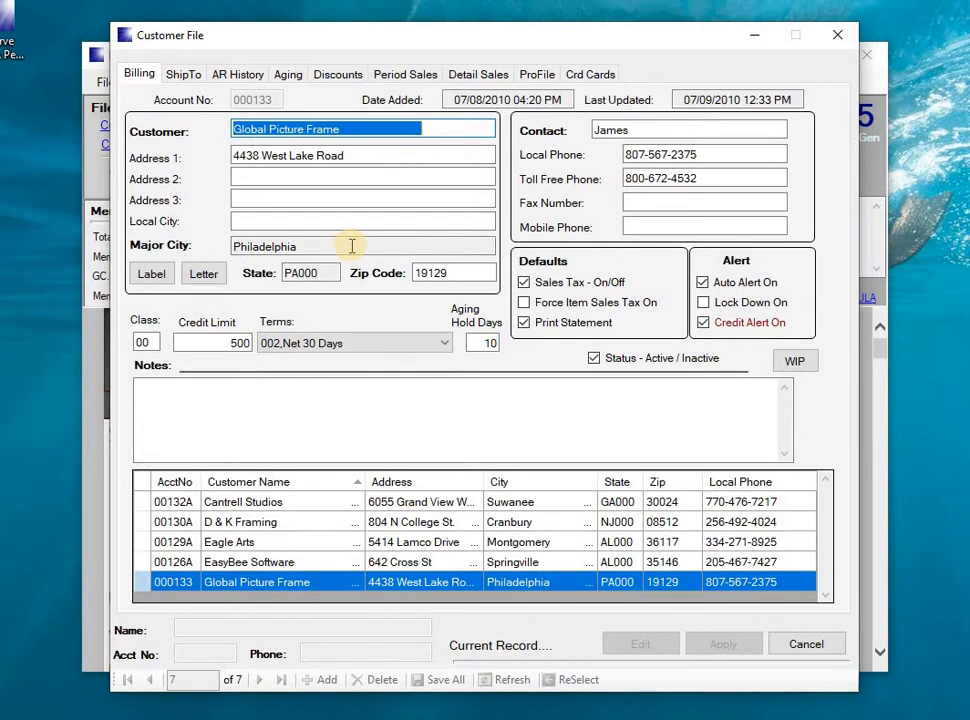
key("Tab")
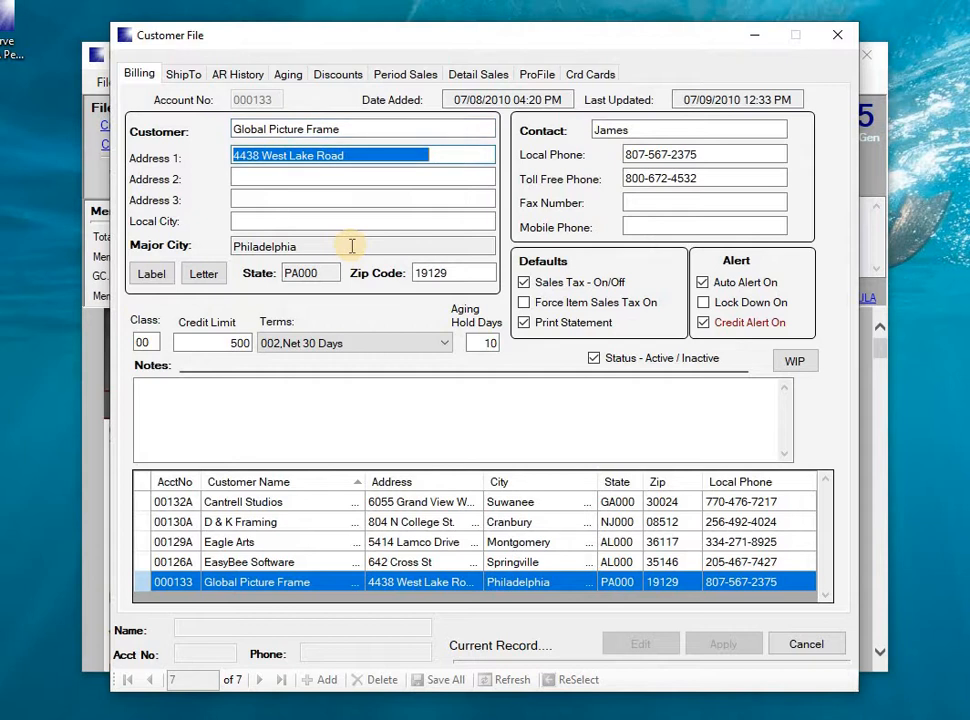
key("Tab")
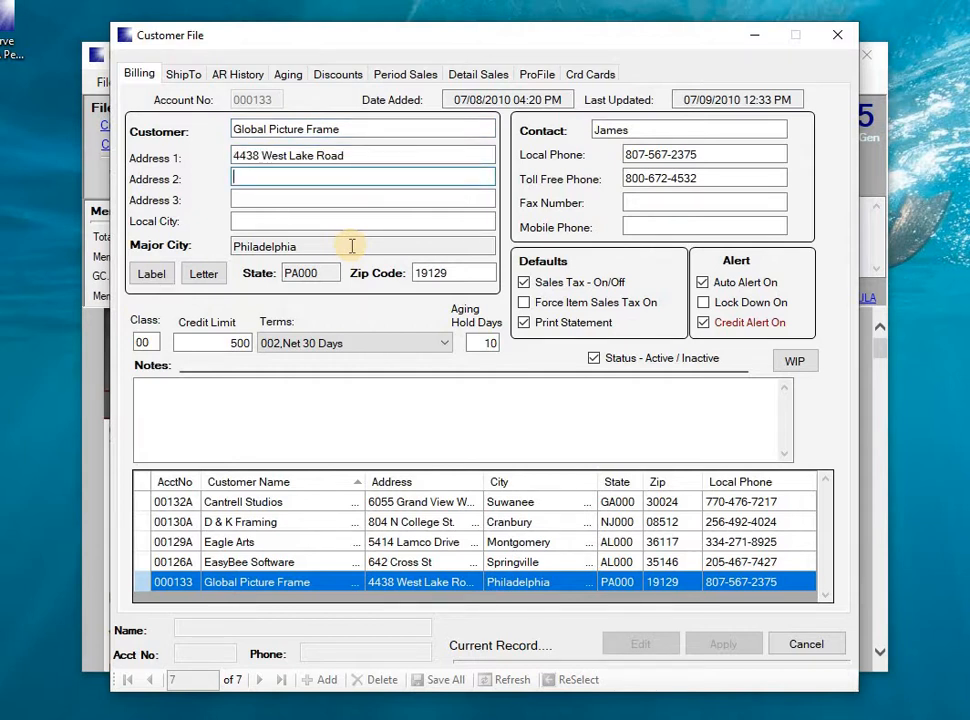
key("Tab")
key("Tab")
key("Tab")
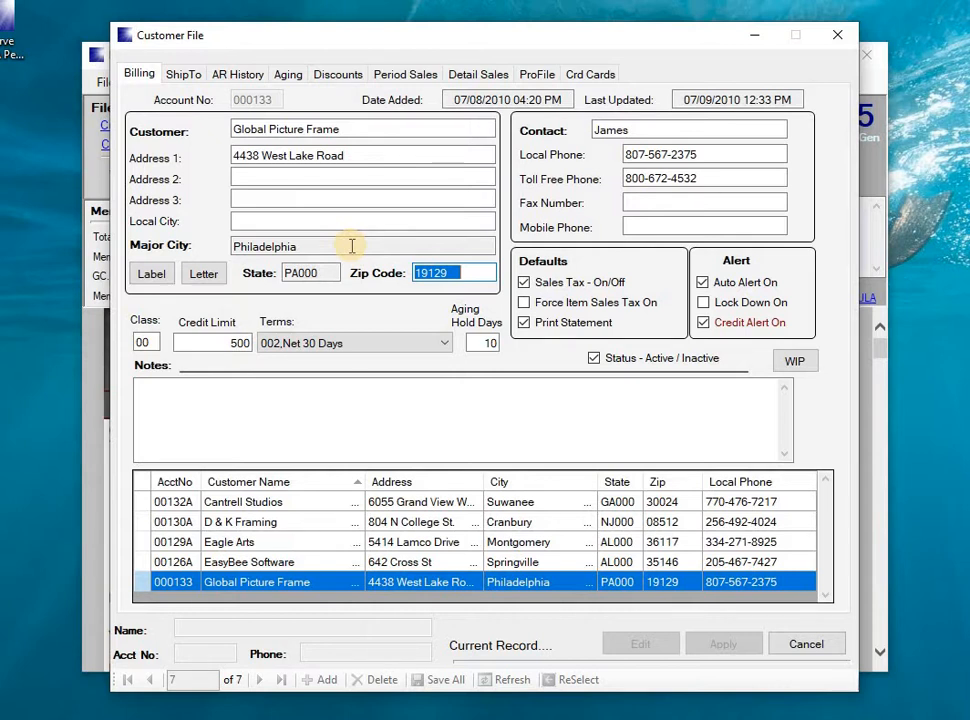
Enter zip code 24123 for Global Picture Frame and move the Zip Code Selection lookup aside
type("2")
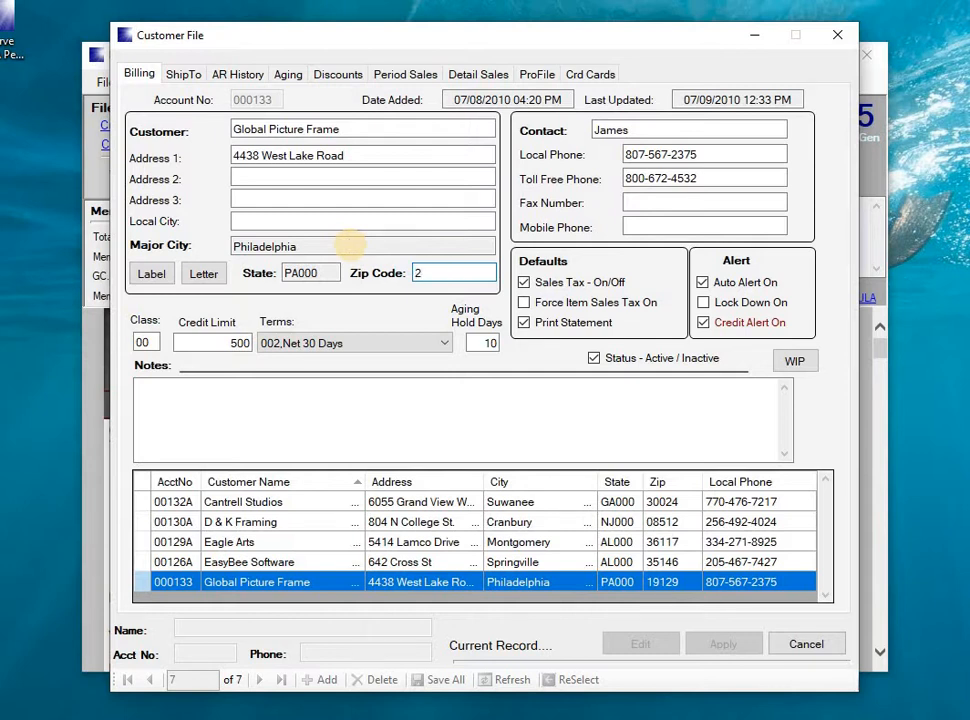
type("4123")
key("Tab")
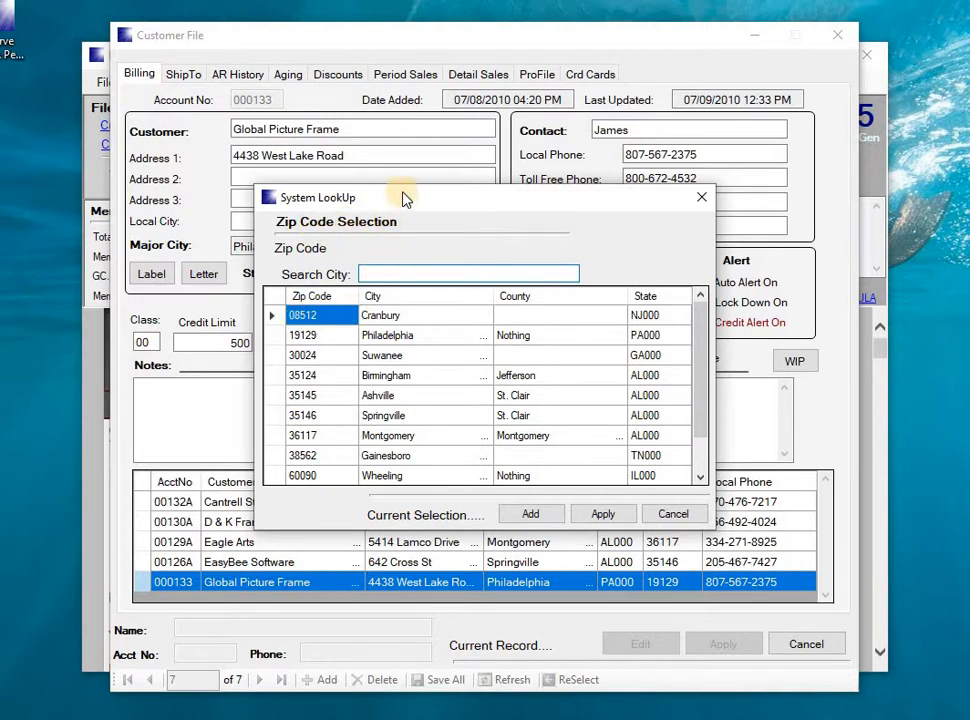
left_click_drag(403, 199, 385, 307)
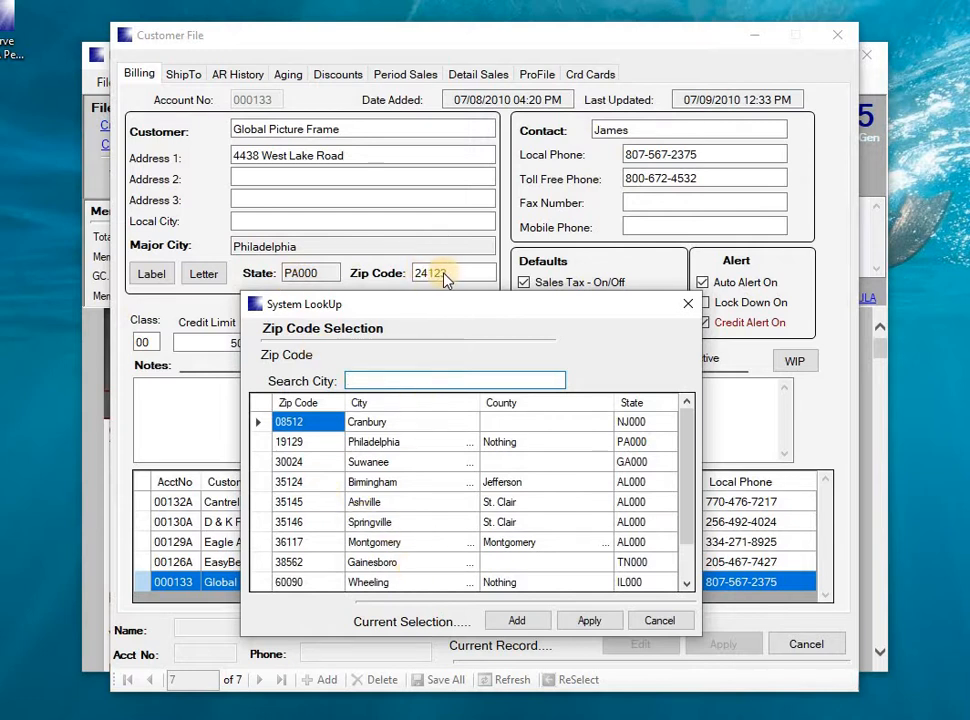
Add a new zip code 24123 with major city AnyCity and state AL000
left_click(518, 625)
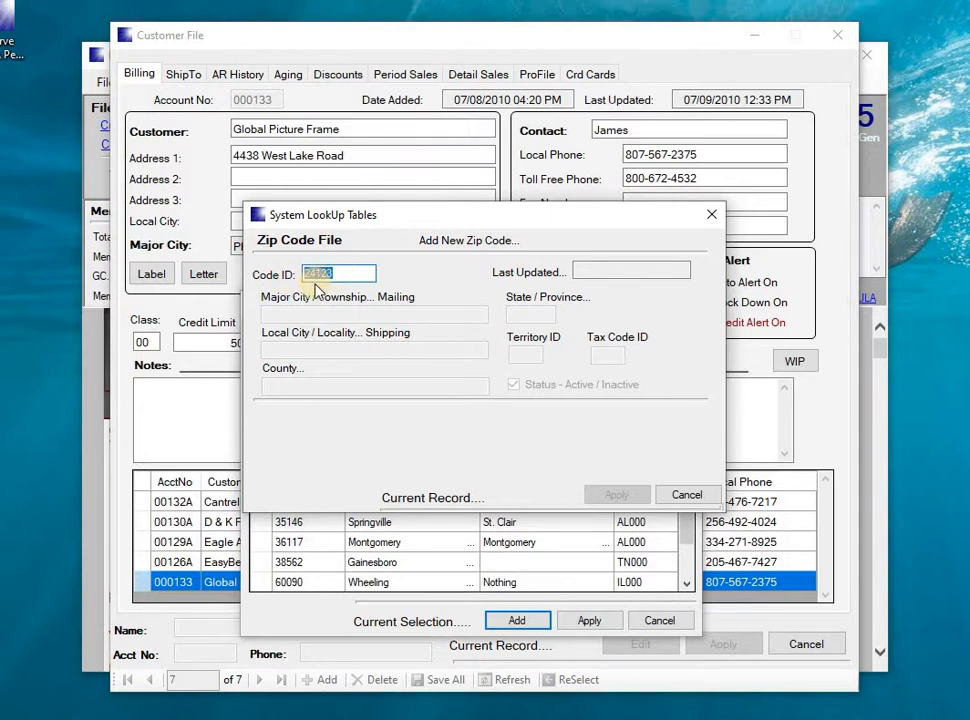
left_click_drag(400, 225, 420, 282)
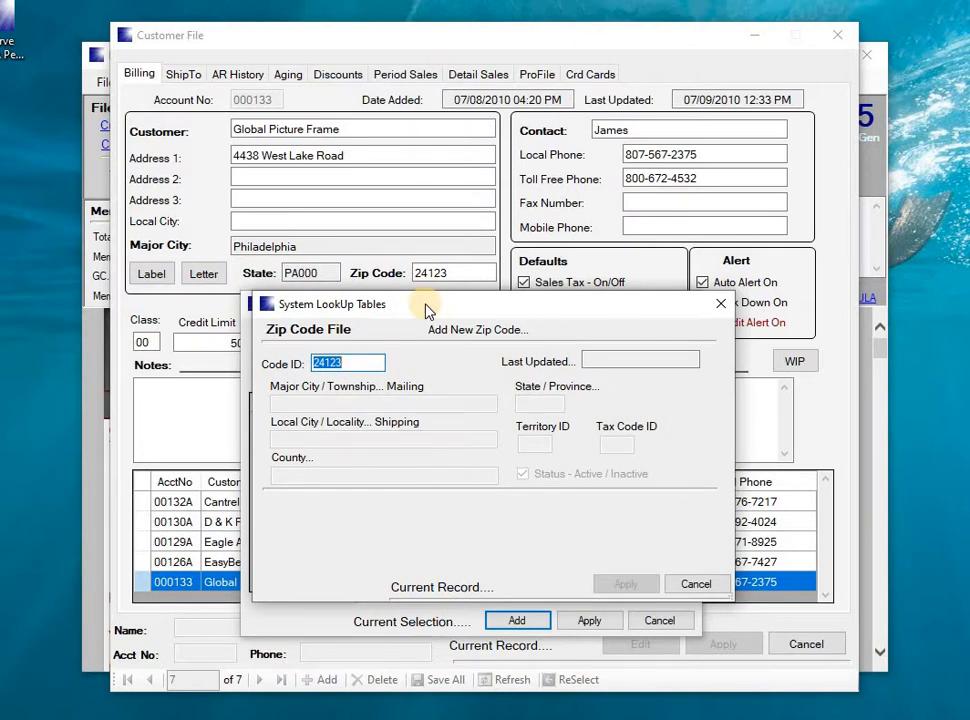
key("Return")
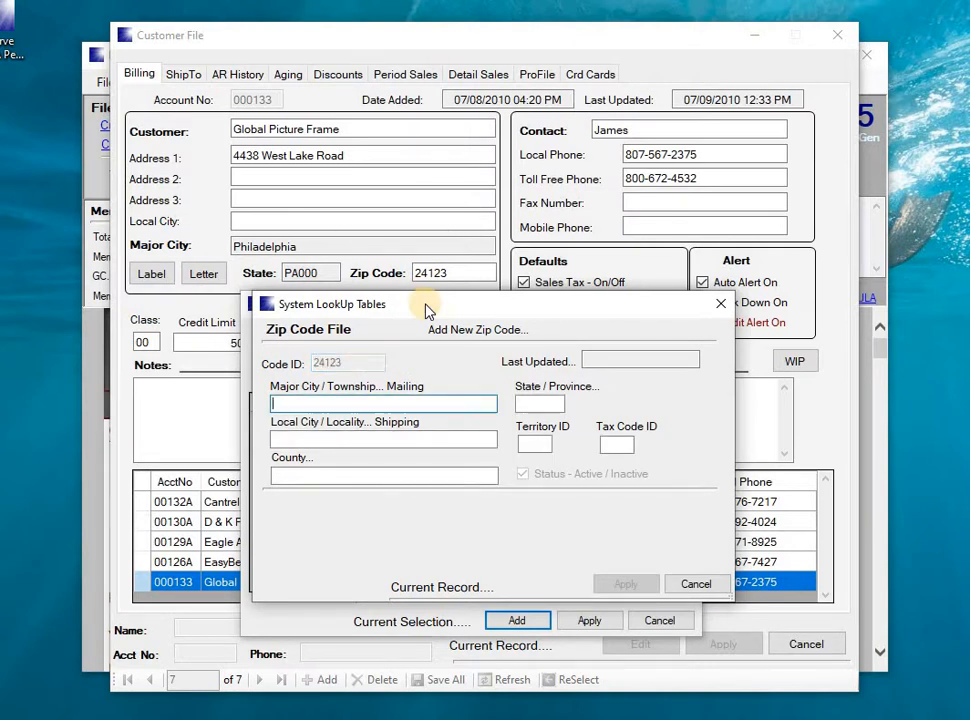
type("Any")
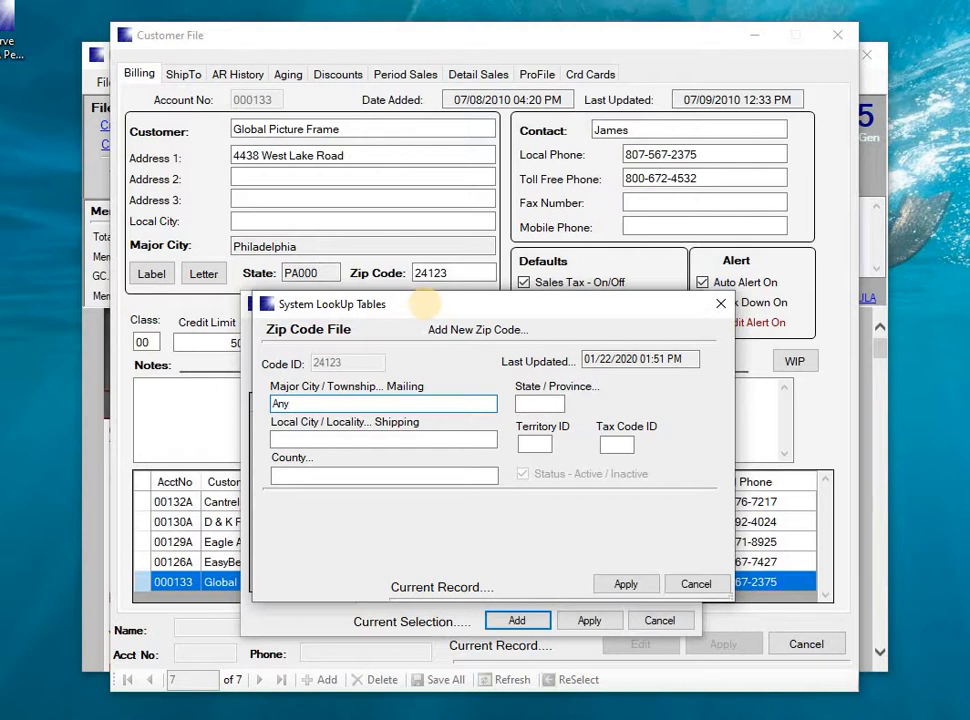
type("City")
key("Tab")
type("AL")
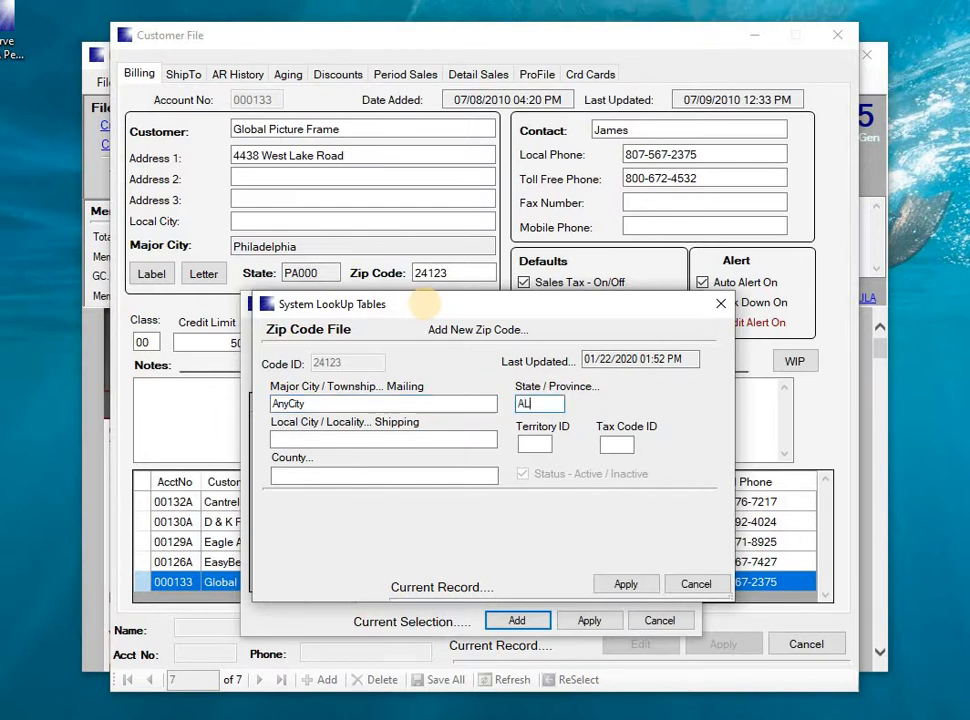
type("000")
key("Tab")
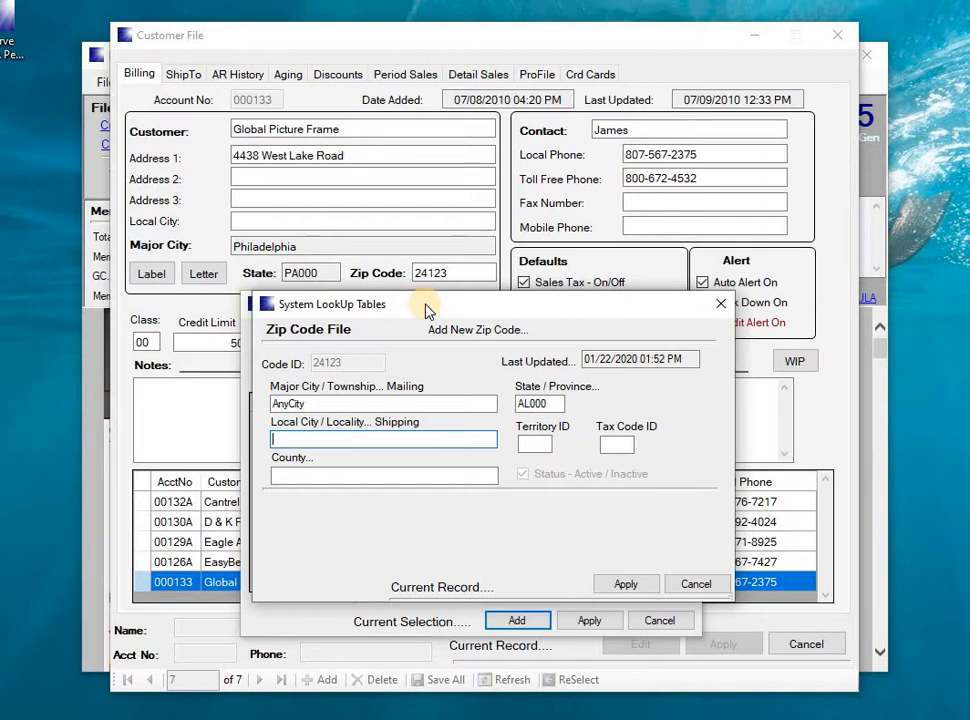
Assign territory 002 (South Side) and tax code 004 (Montgomery), then apply the zip code to the customer
key("Tab")
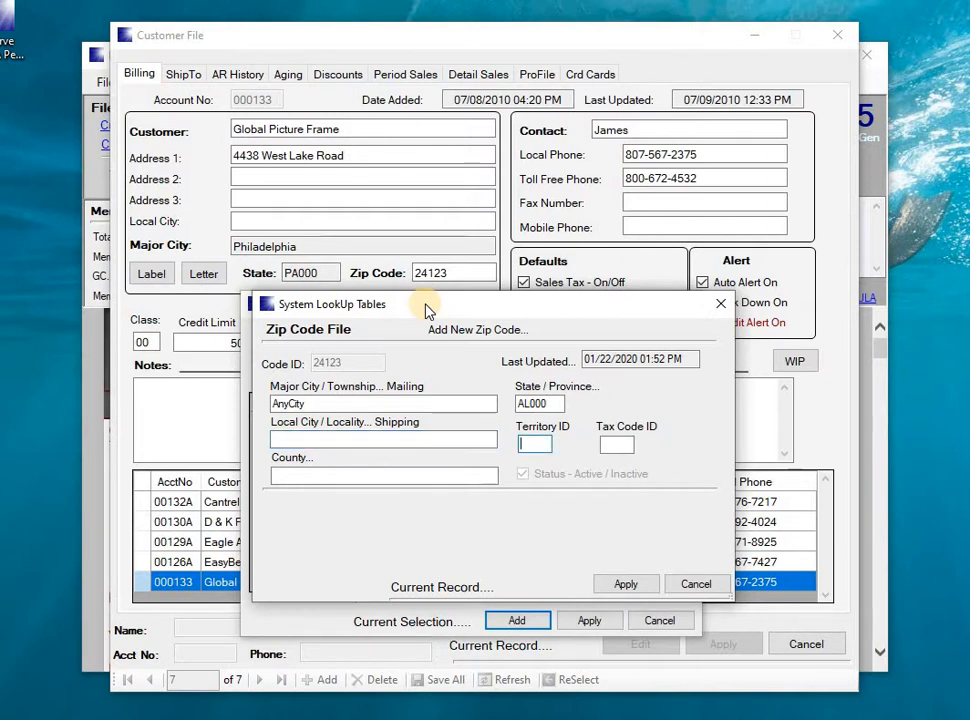
type("1")
key("Tab")
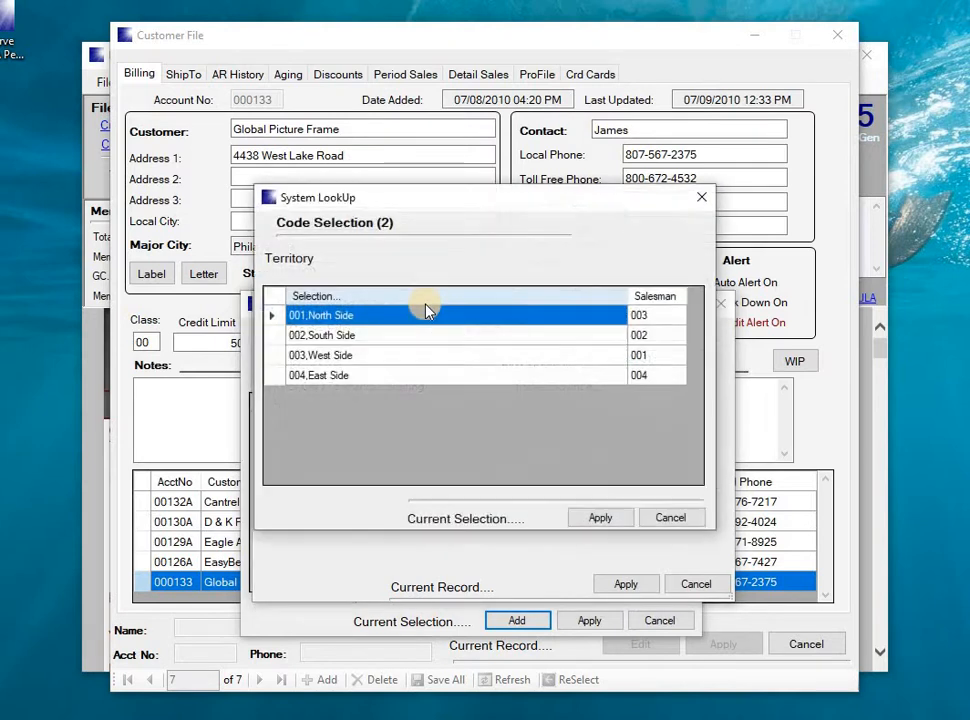
double_click(272, 336)
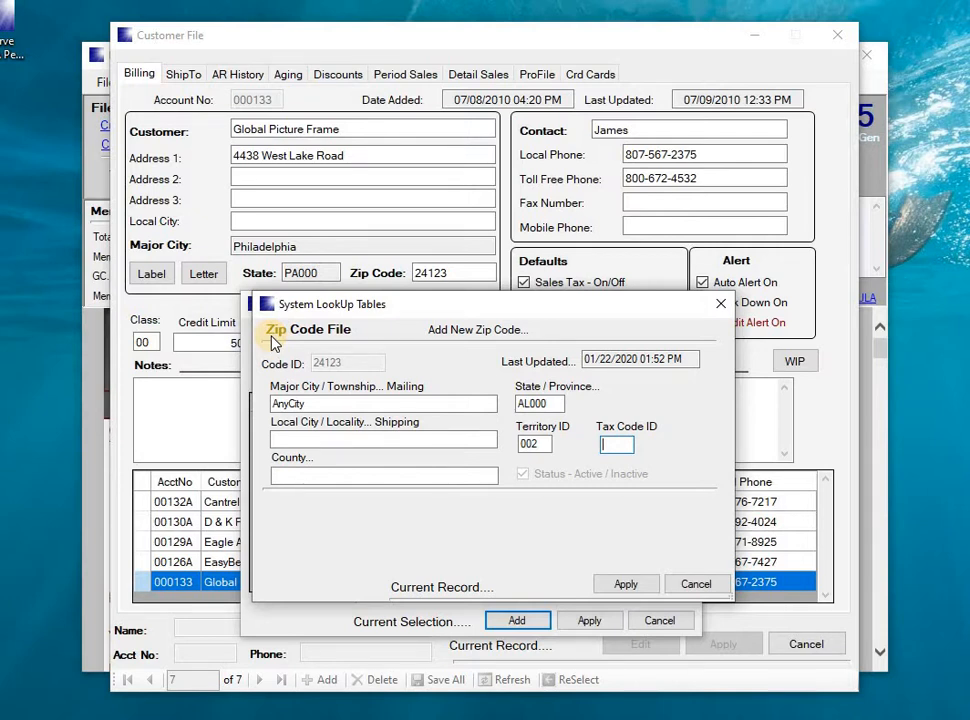
type("1")
key("Tab")
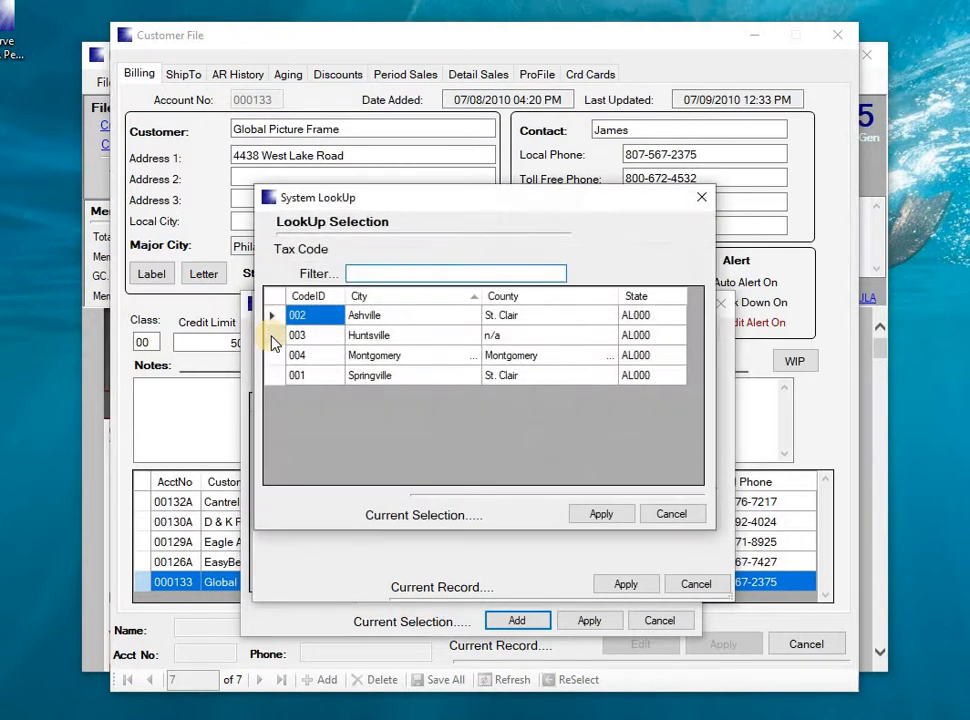
double_click(276, 356)
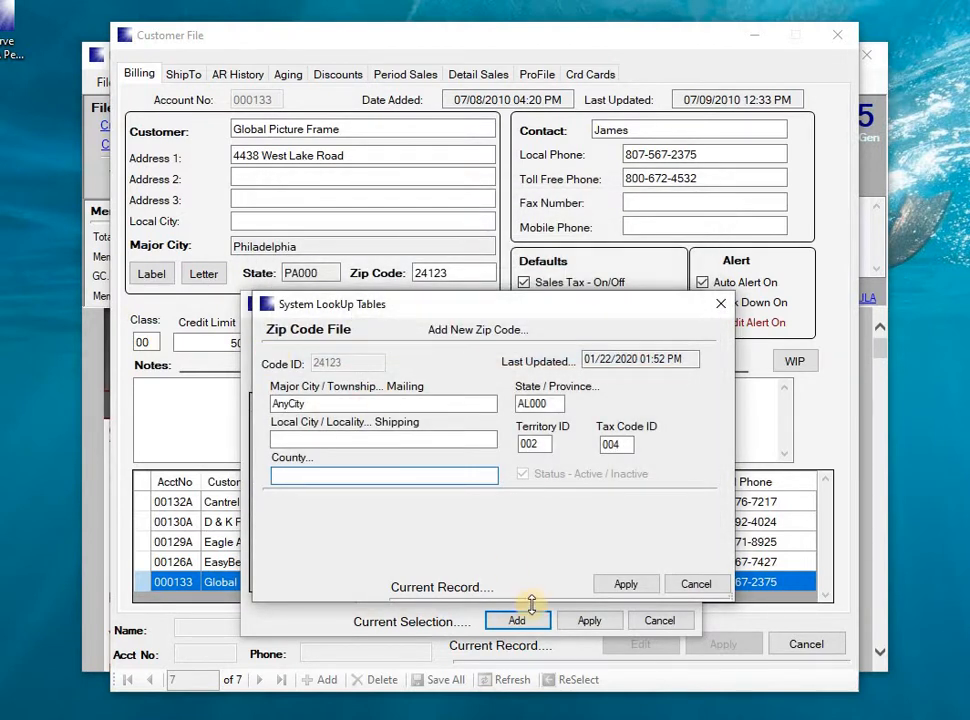
left_click(626, 586)
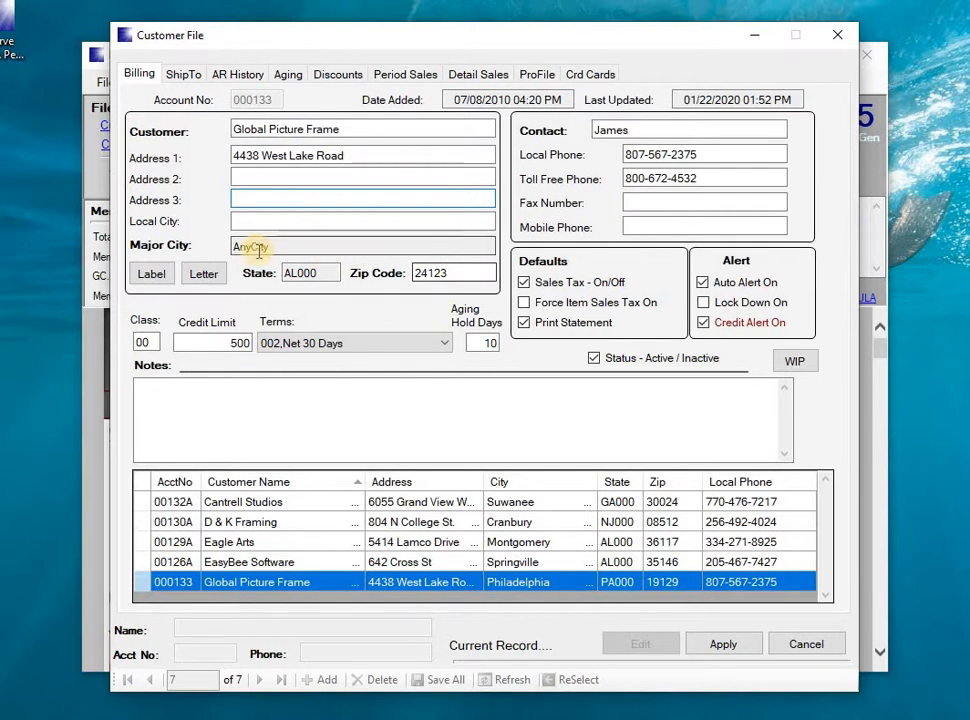
left_click(314, 273)
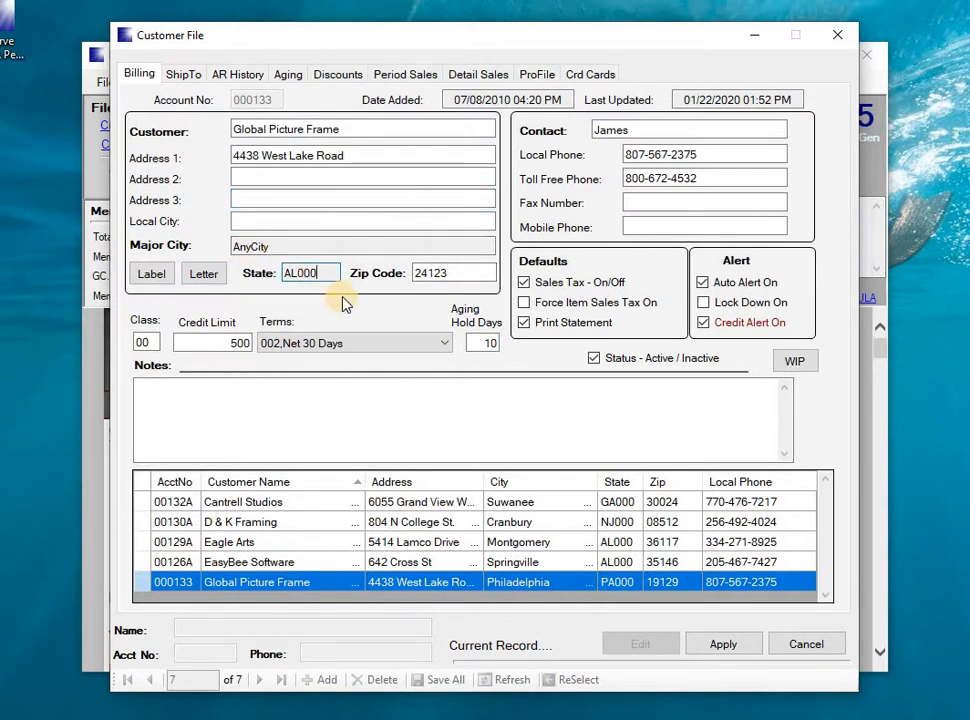
key("Tab")
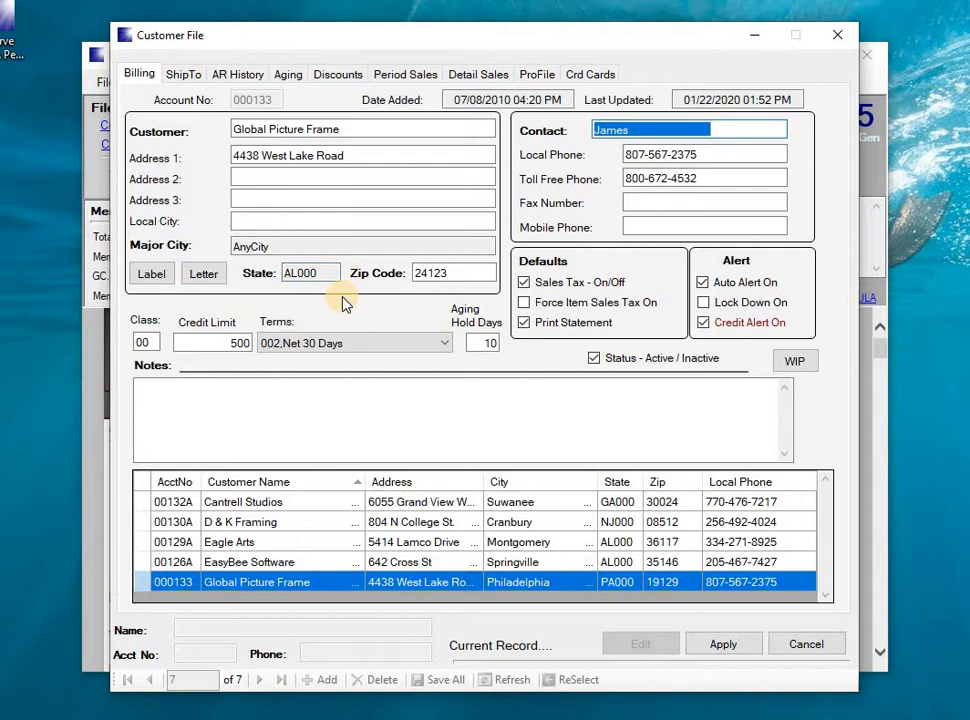
key("Tab")
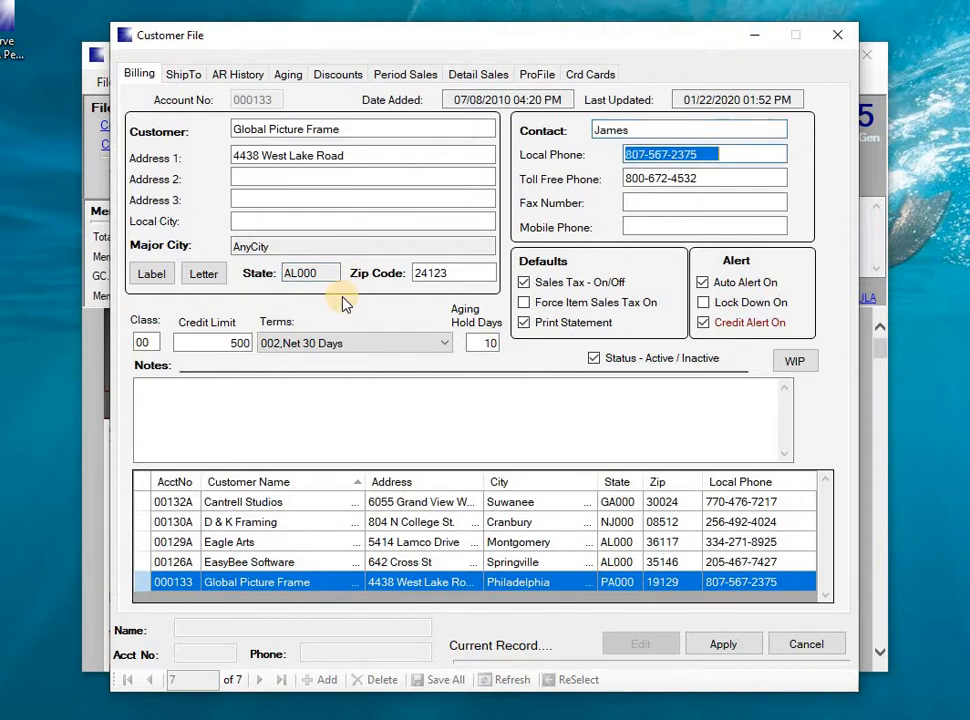
key("Tab")
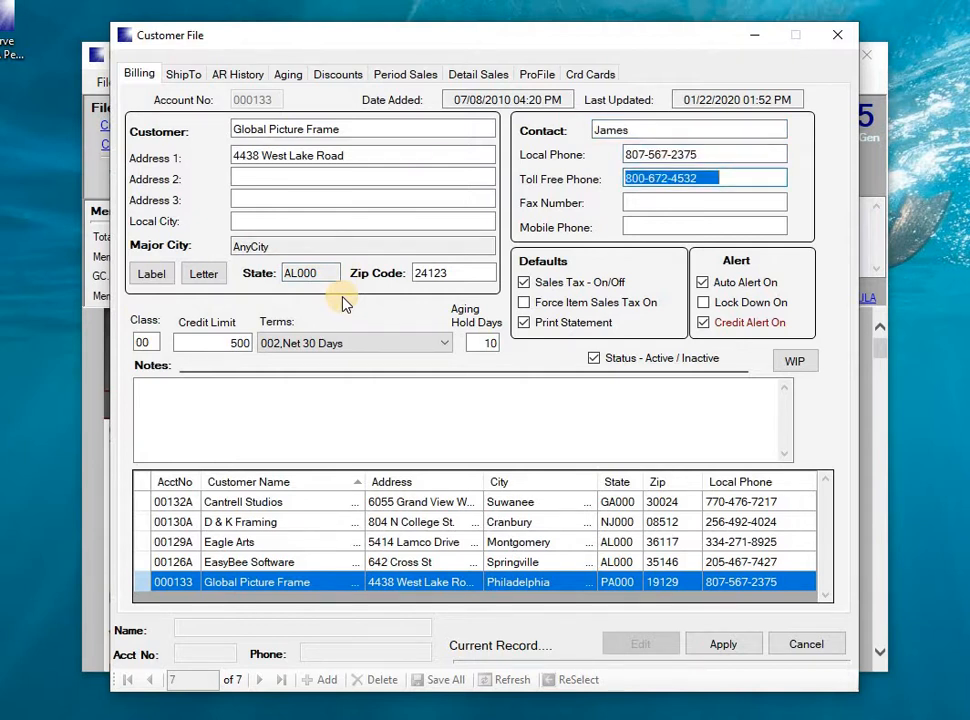
key("Delete")
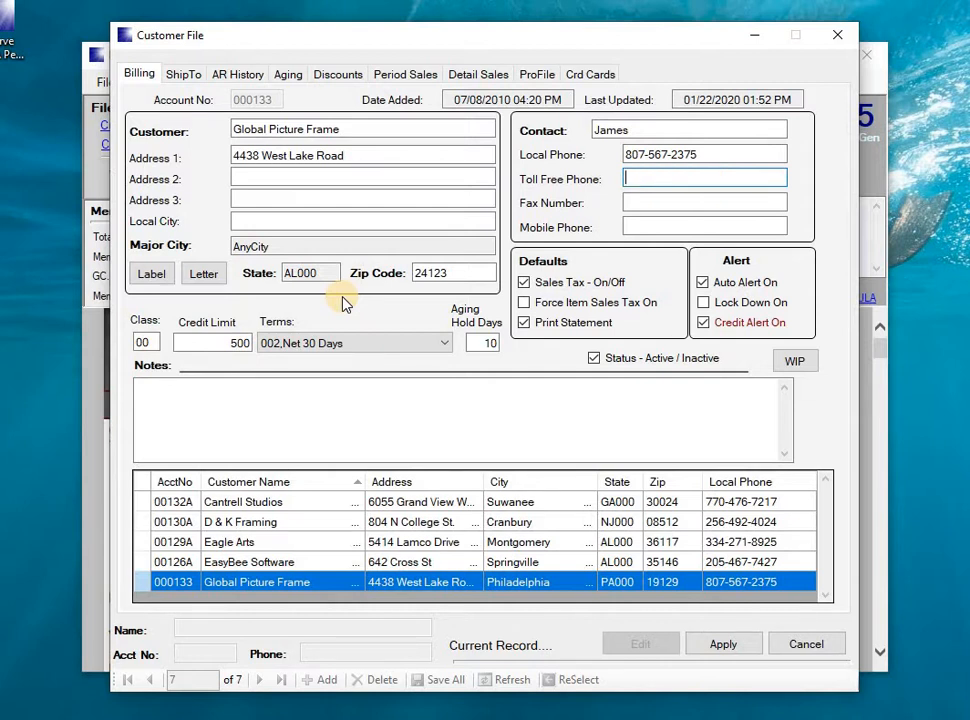
key("Tab")
key("Tab")
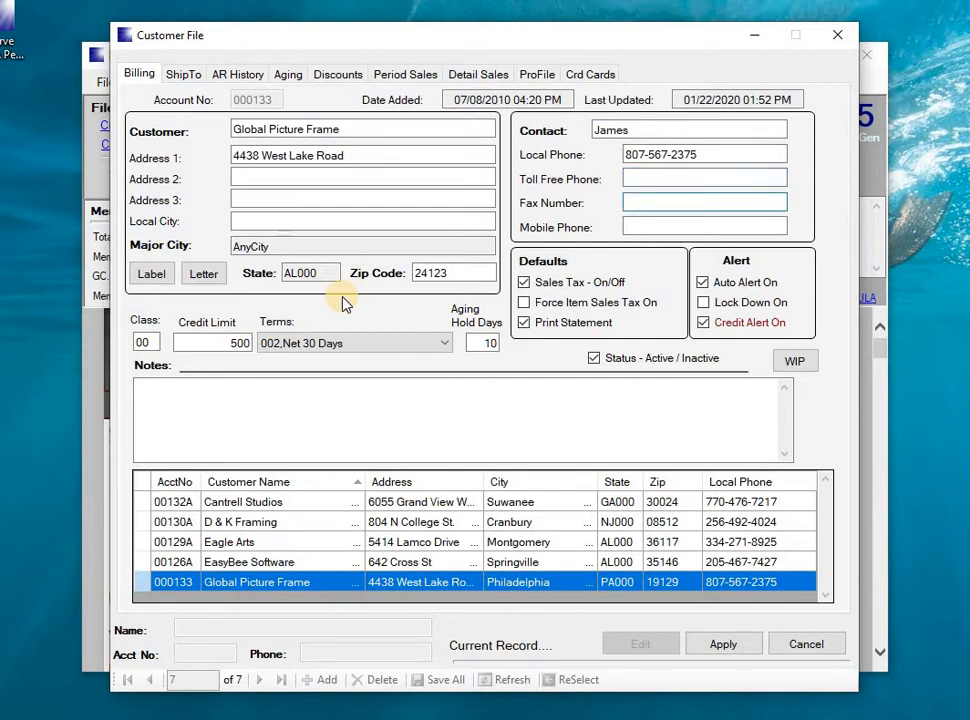
key("Tab")
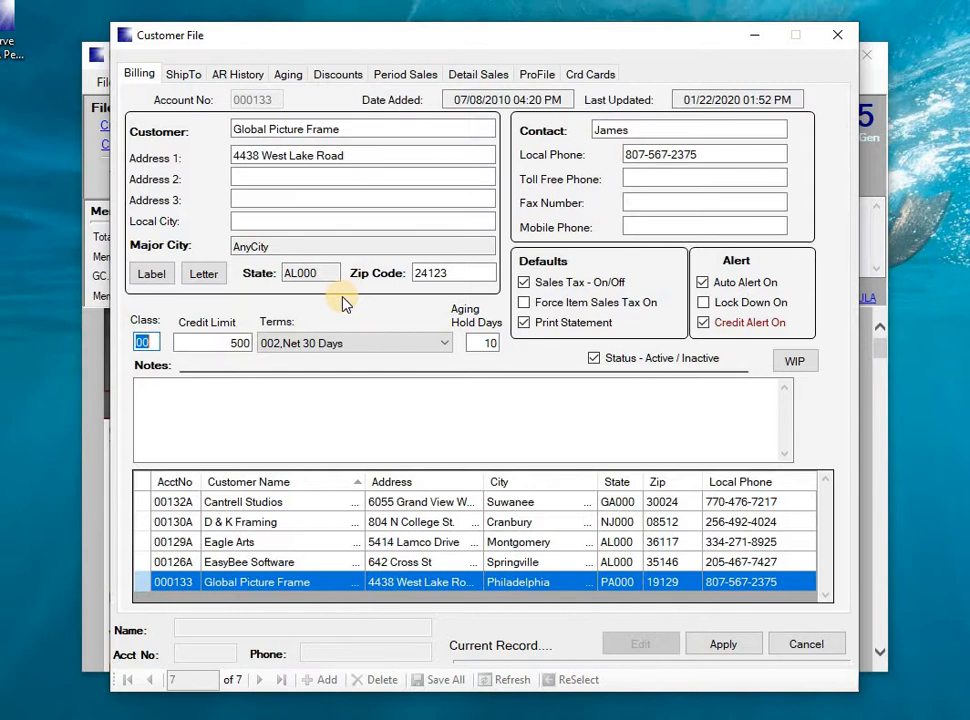
key("Tab")
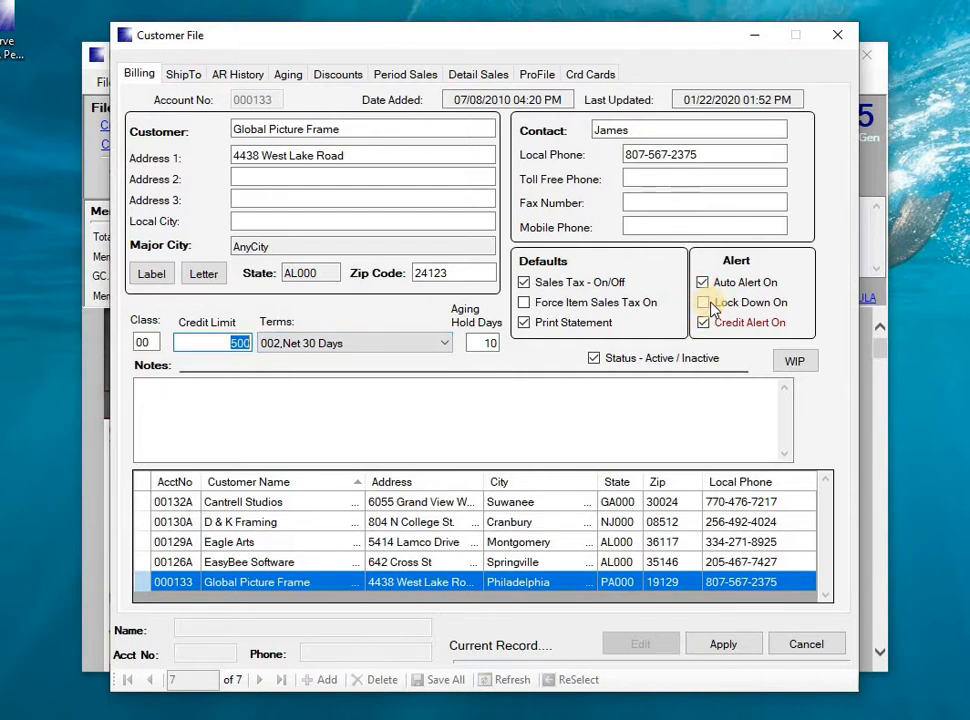
left_click(358, 346)
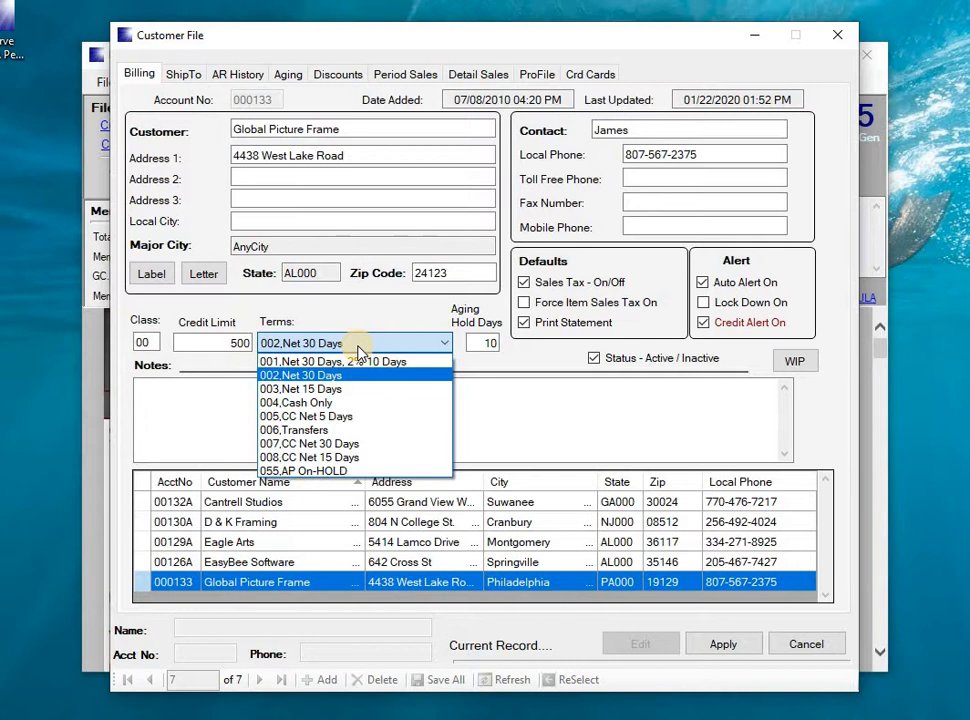
key("Tab")
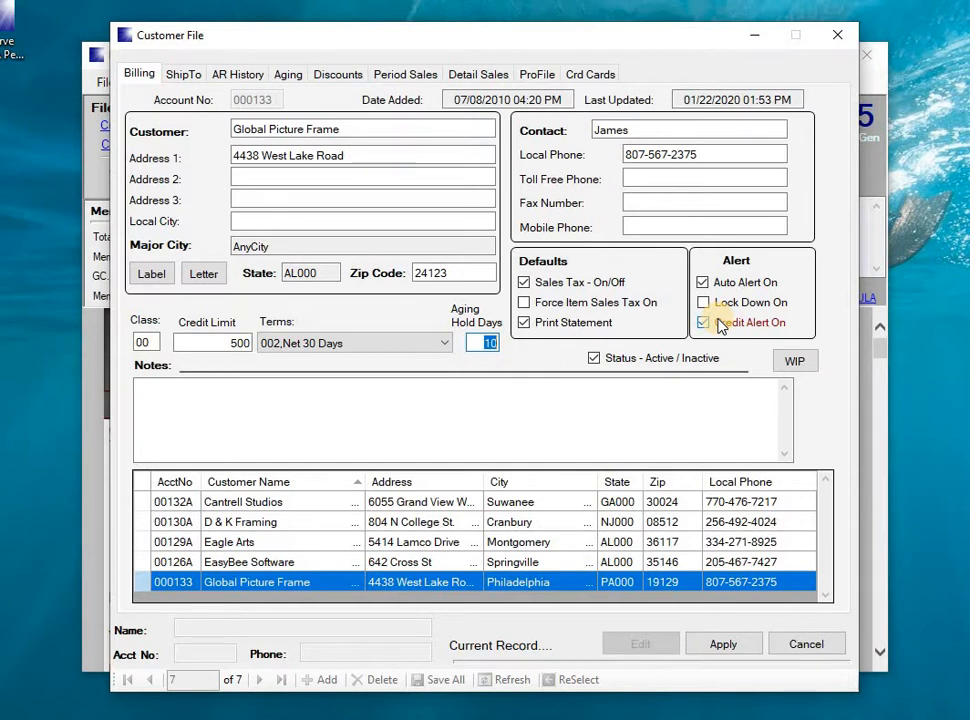
left_click(482, 340)
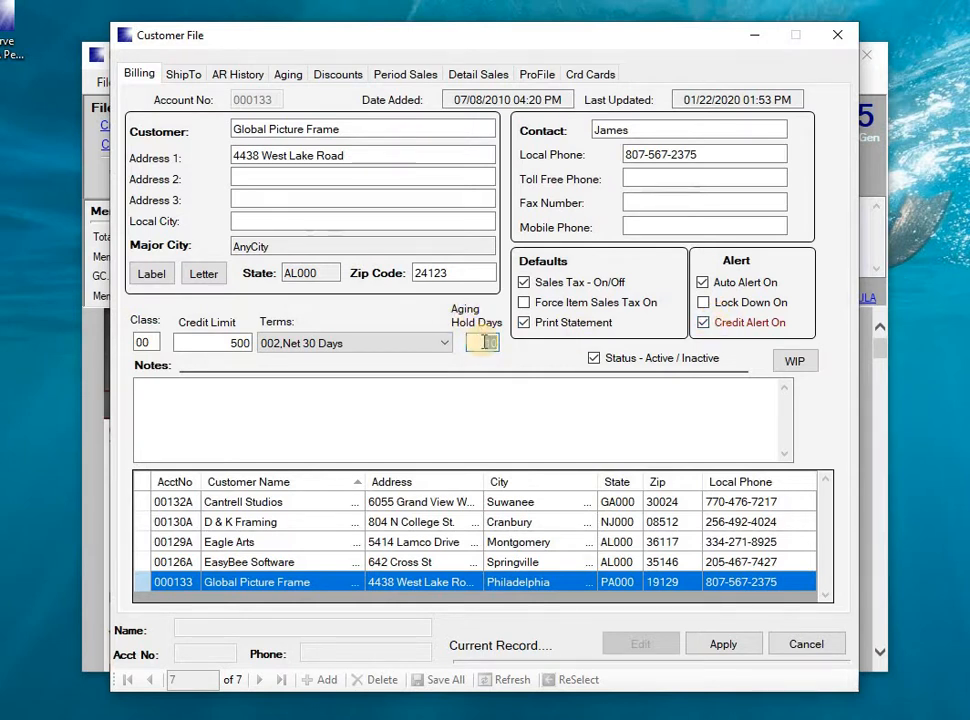
left_click_drag(485, 342, 444, 342)
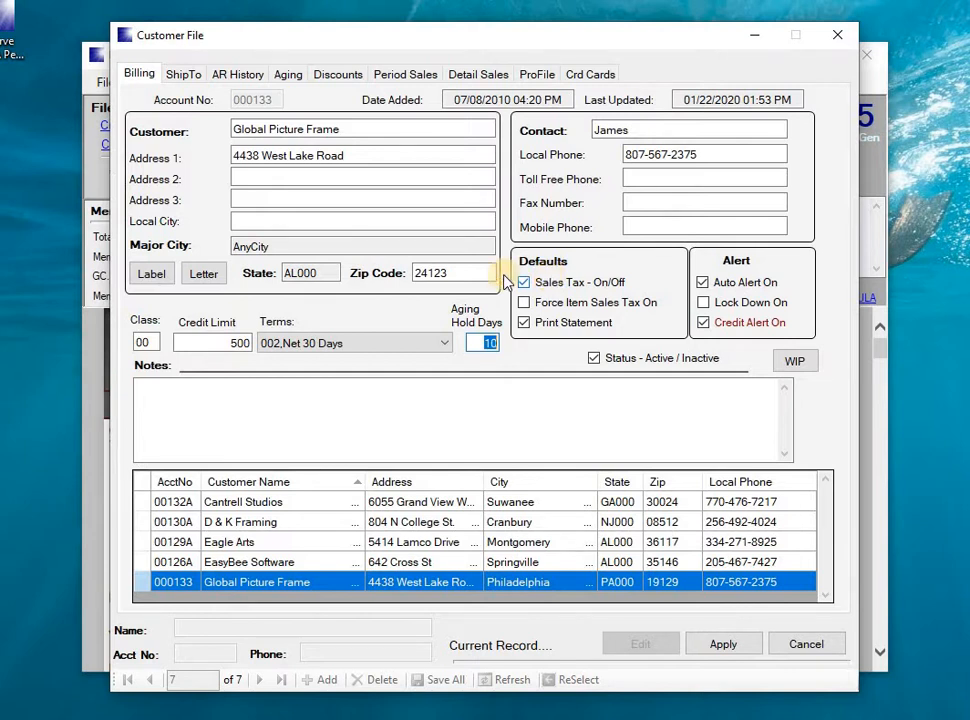
left_click(290, 77)
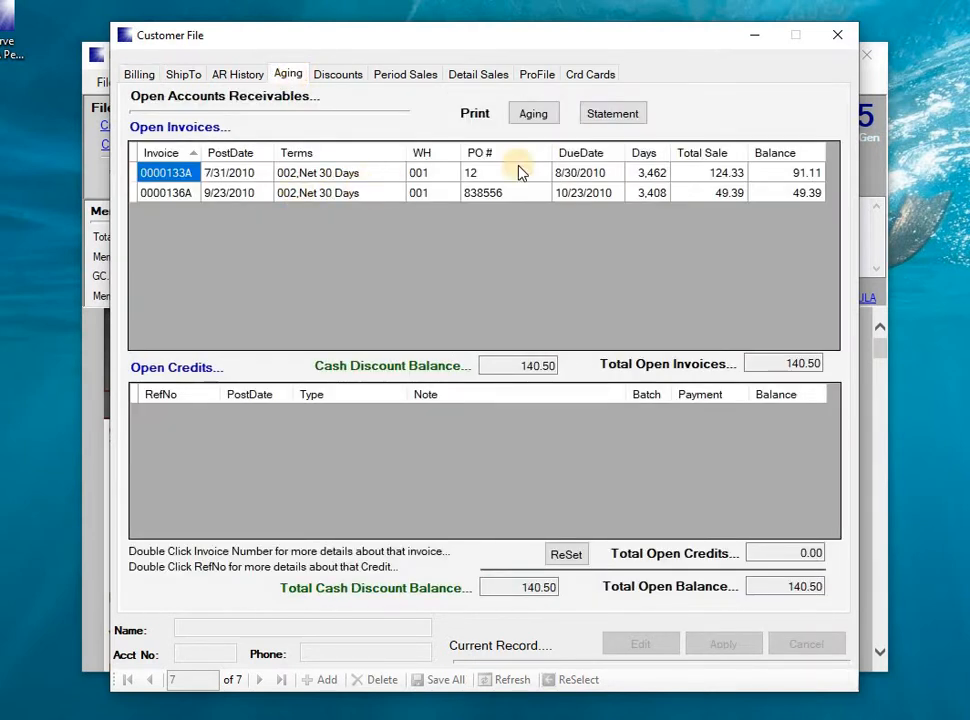
left_click(561, 176)
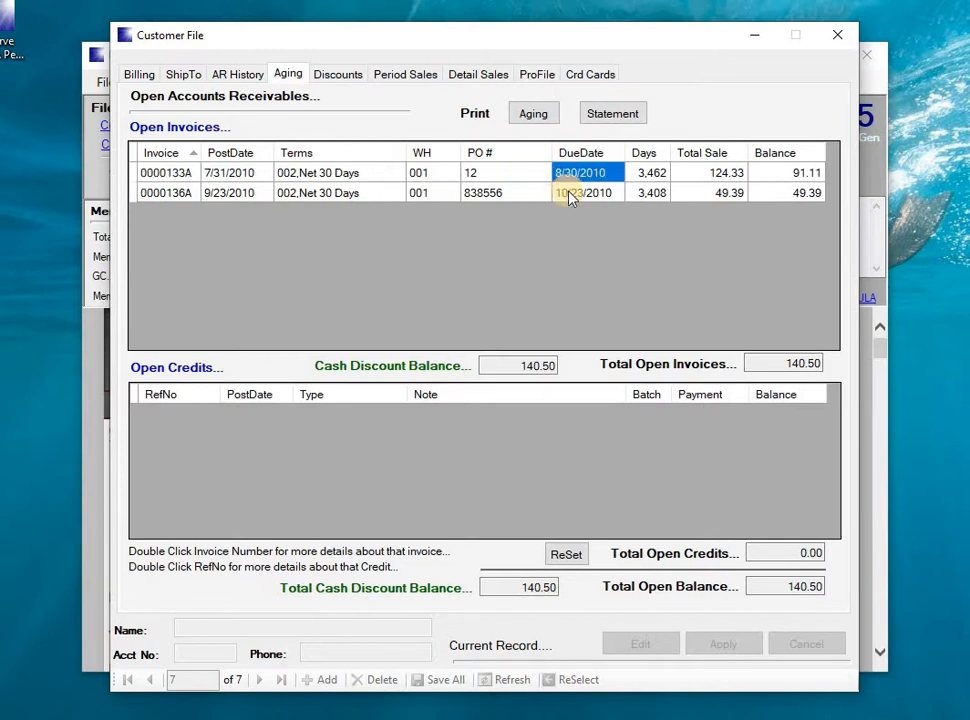
left_click(570, 195)
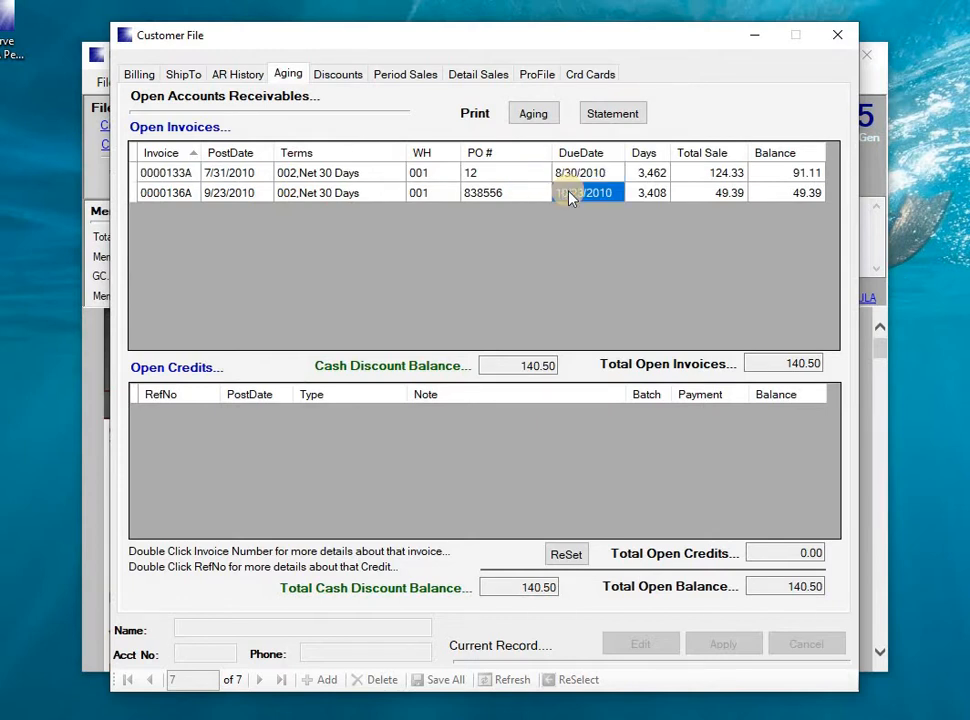
left_click(575, 174)
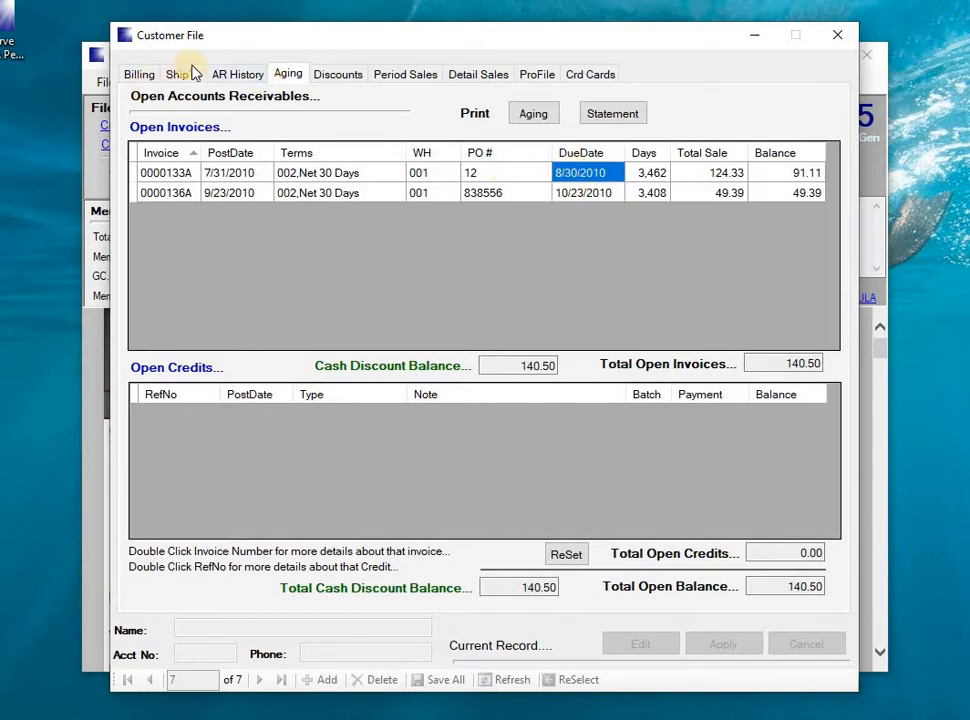
left_click(140, 74)
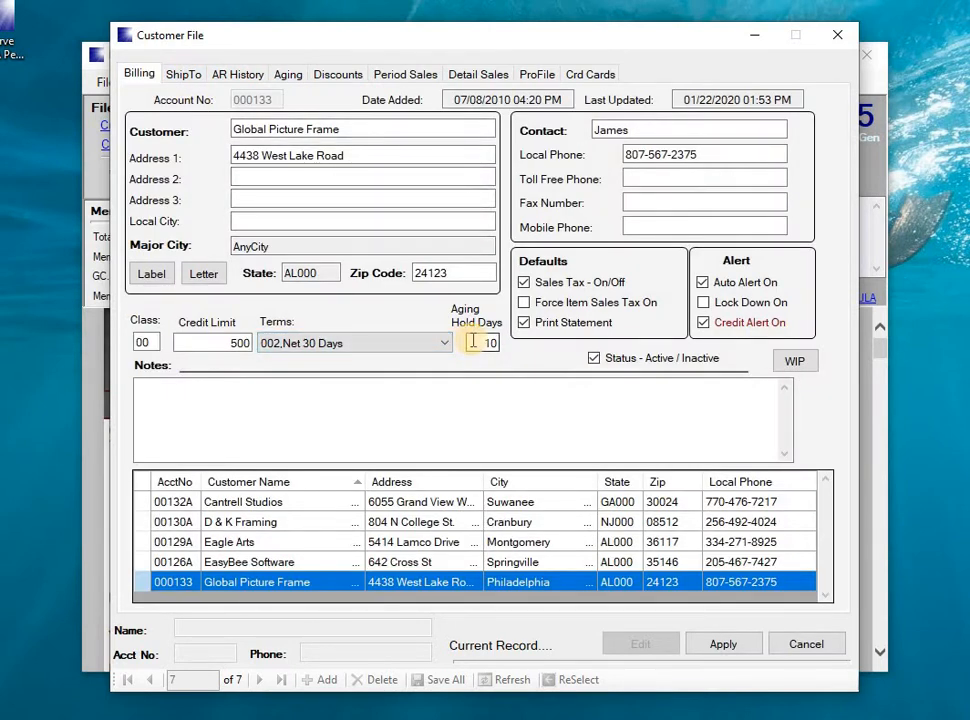
Check Lock Down On and toggle Credit Alert off and back on for Global Picture Frame
left_click(707, 303)
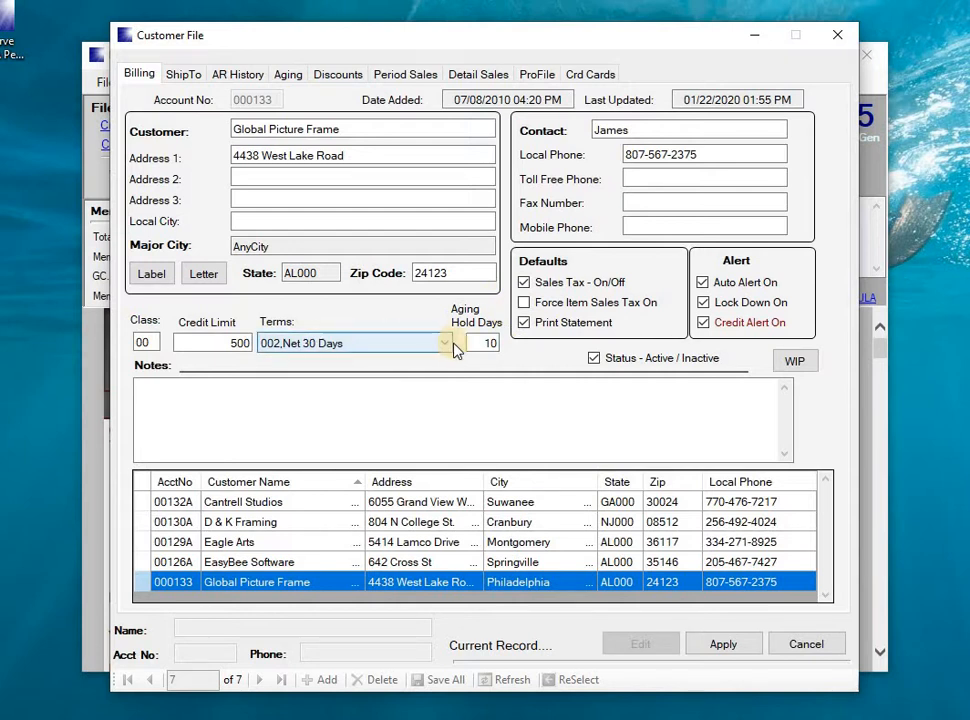
left_click(704, 323)
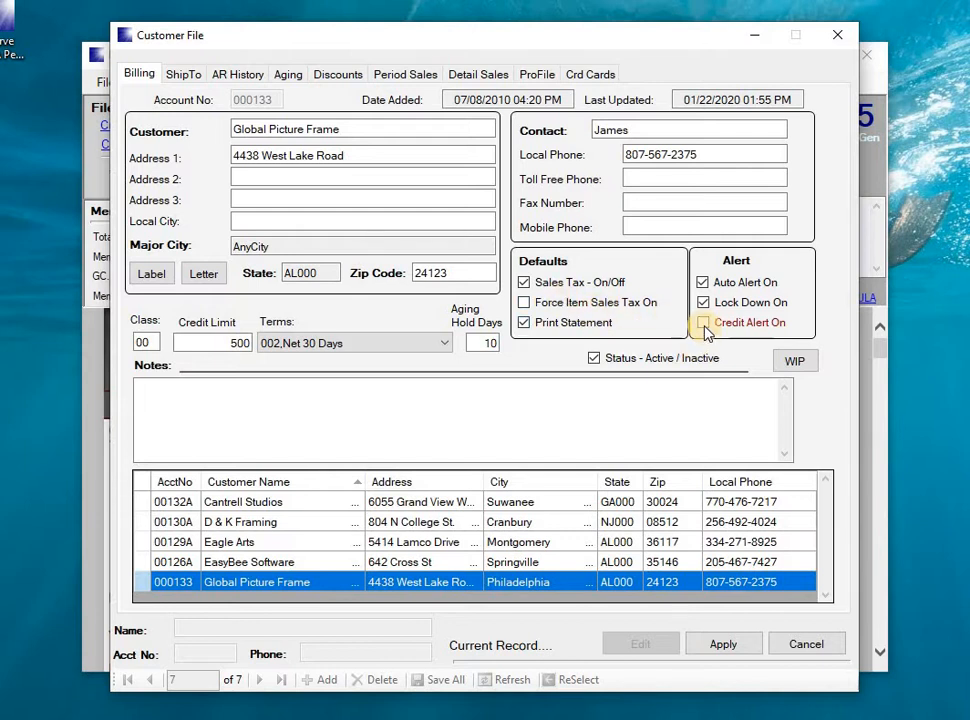
left_click(705, 324)
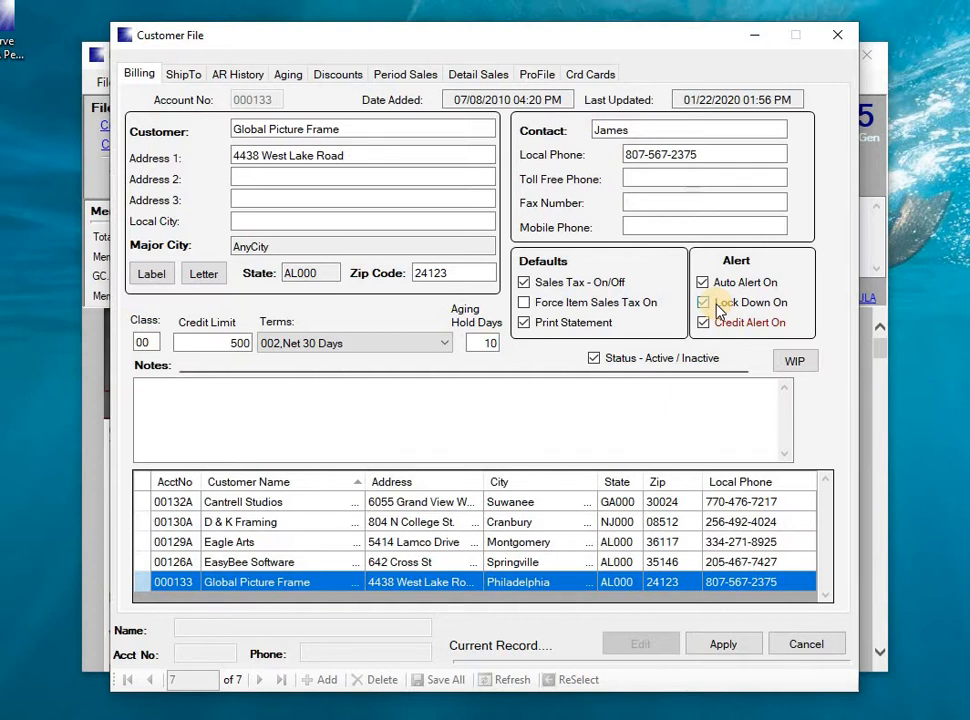
Switch off Lock Down and Auto Alert so only Credit Alert stays checked
left_click(712, 305)
left_click(704, 284)
left_click(703, 324)
left_click(704, 322)
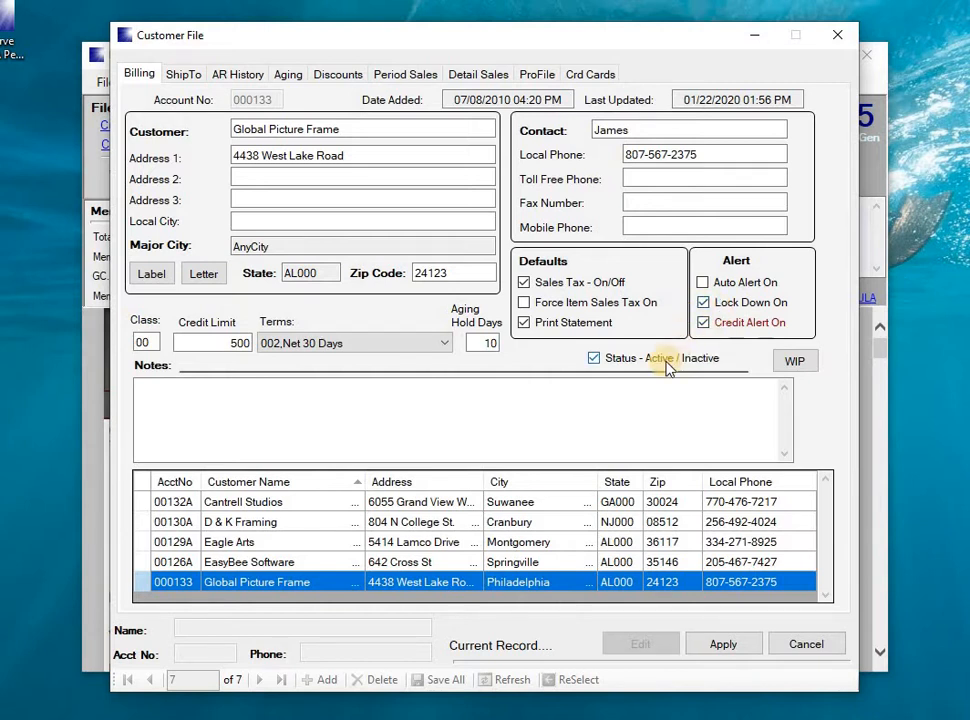
left_click(718, 329)
left_click(703, 302)
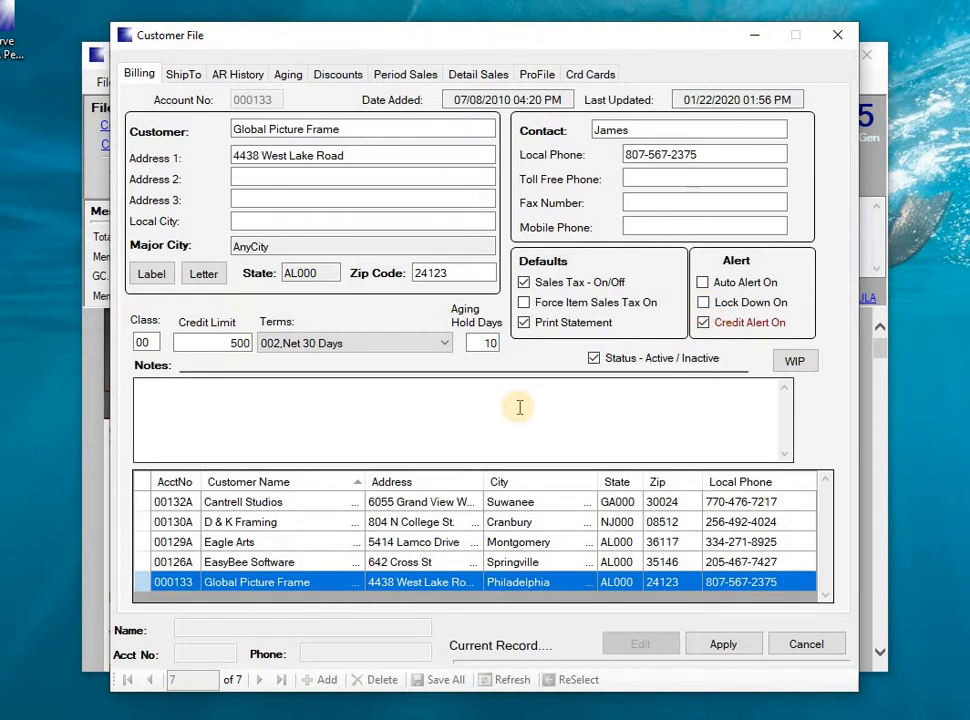
left_click(709, 299)
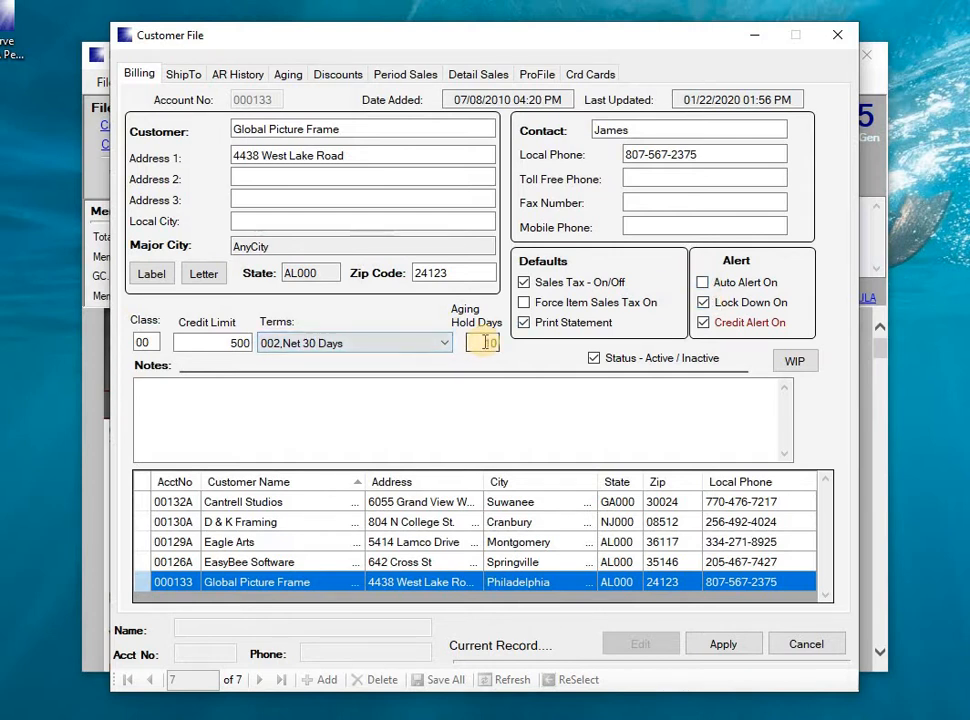
left_click(703, 299)
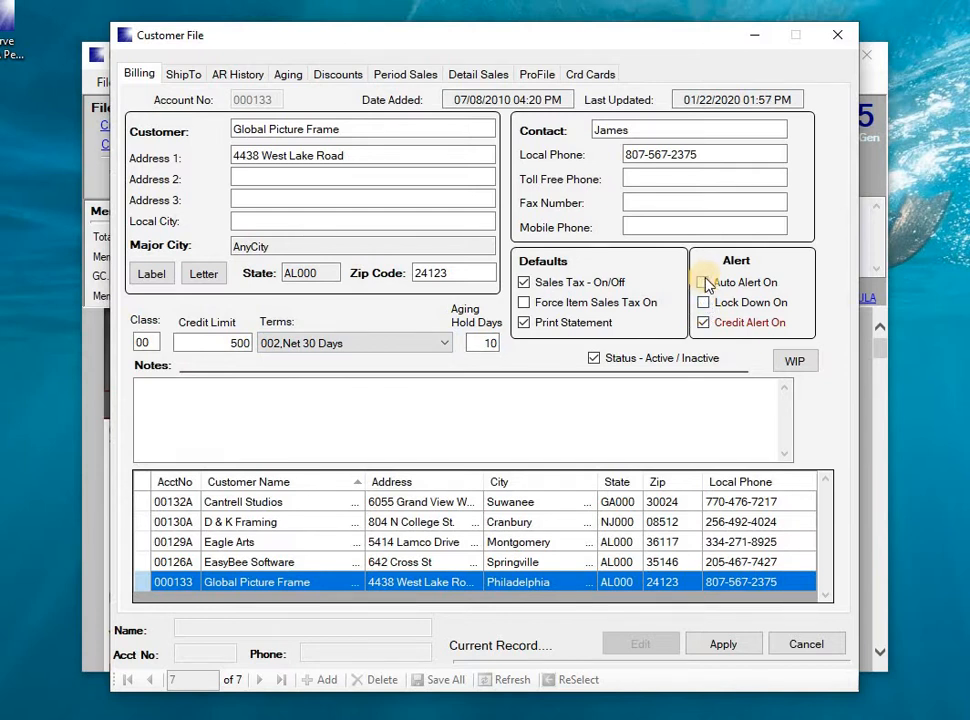
Re-enable Auto Alert, add the note 'Notes are only here', and view the ShipTo accounts
left_click(704, 283)
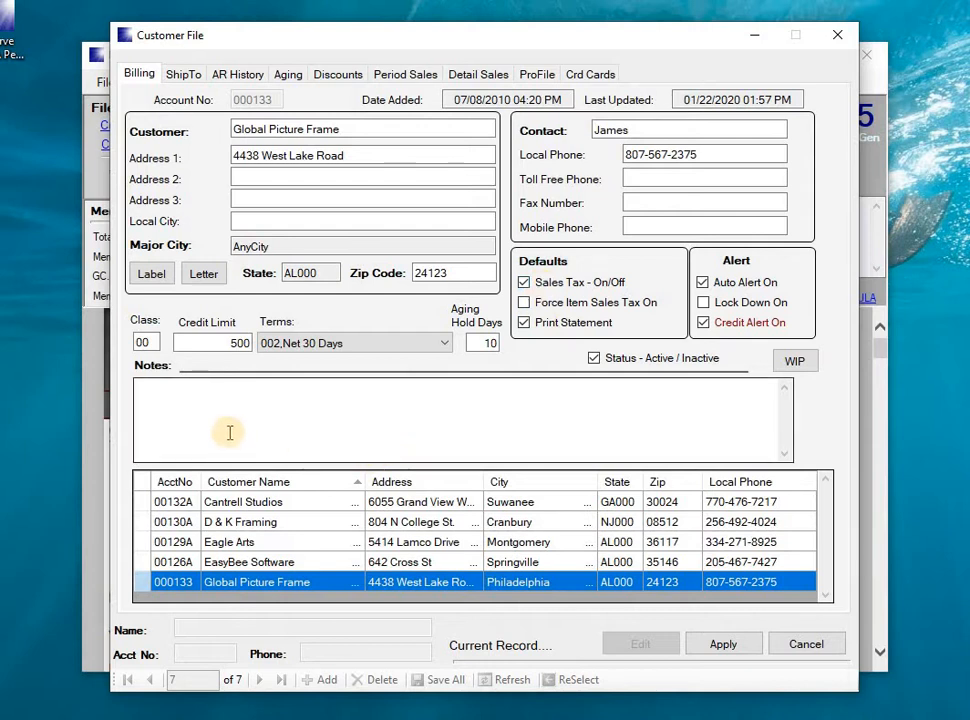
left_click(140, 396)
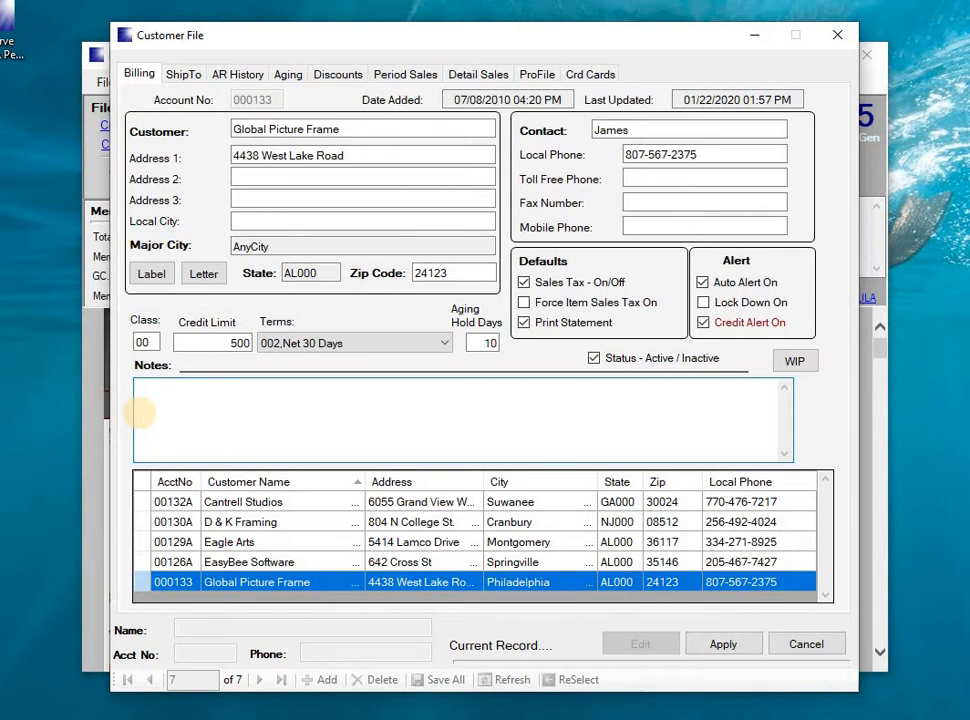
type("Notes are only here")
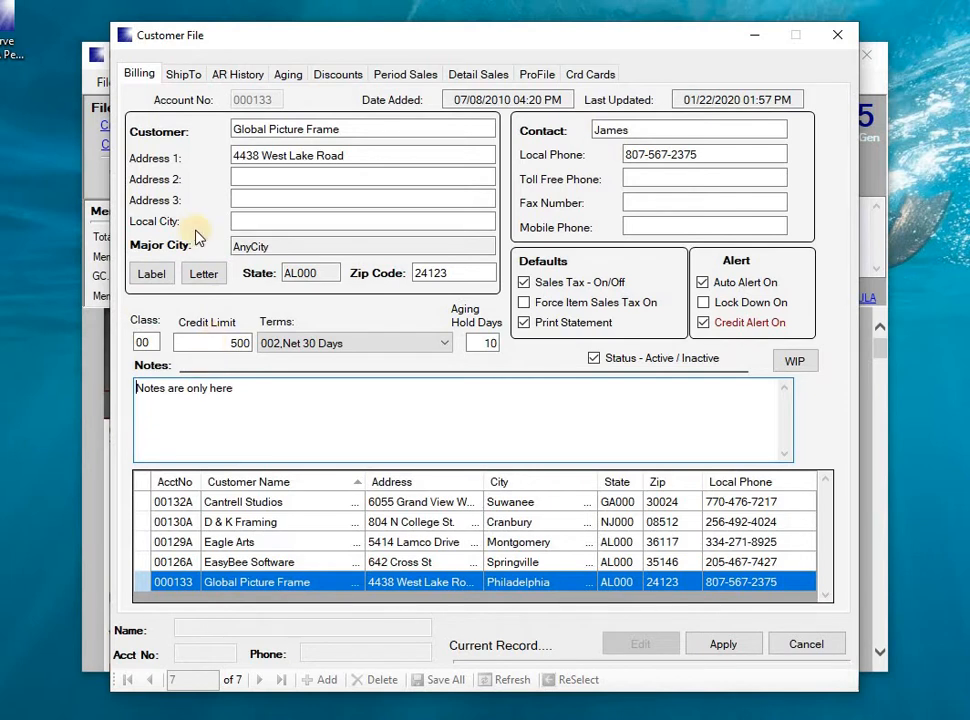
left_click(183, 76)
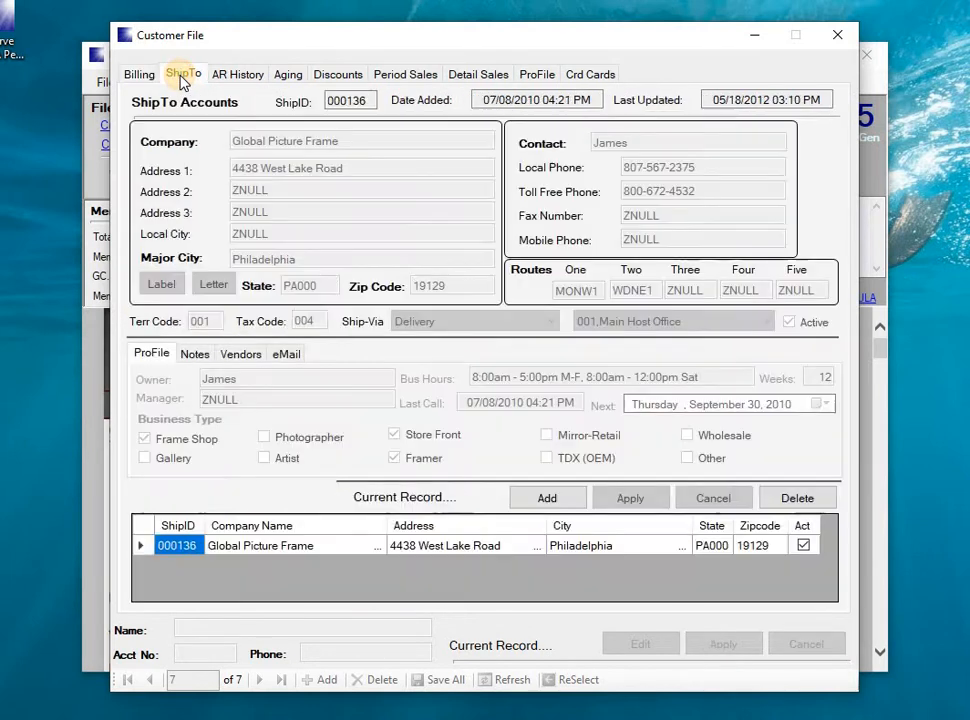
Open ship-to record 000136 for editing, check routes MONW1 and WDNE1, and list the Ship-Via methods
left_click(145, 547)
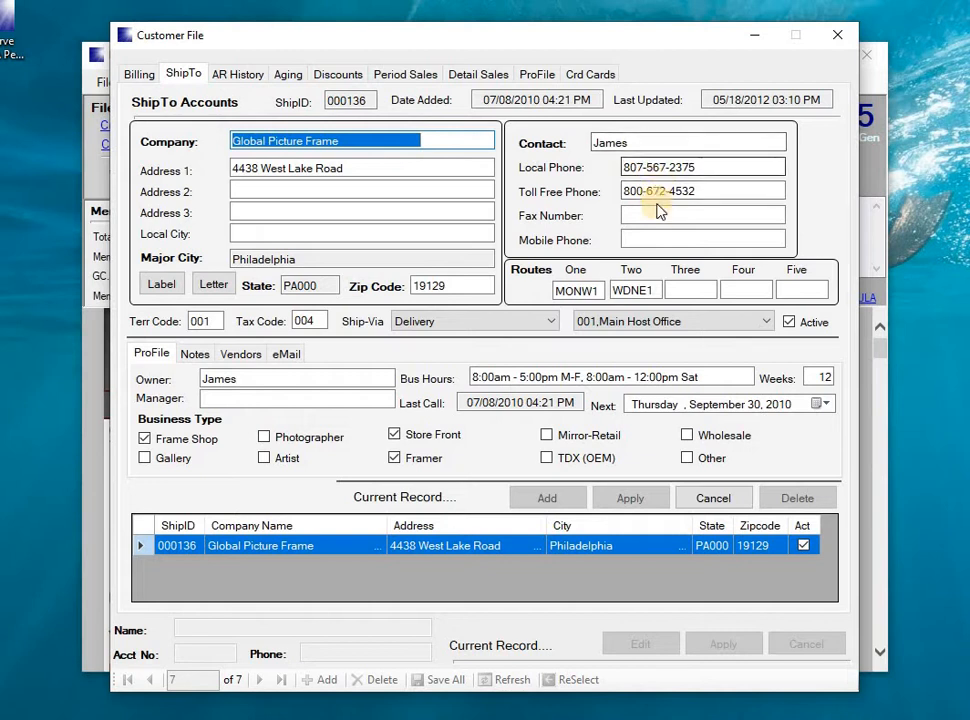
left_click(560, 290)
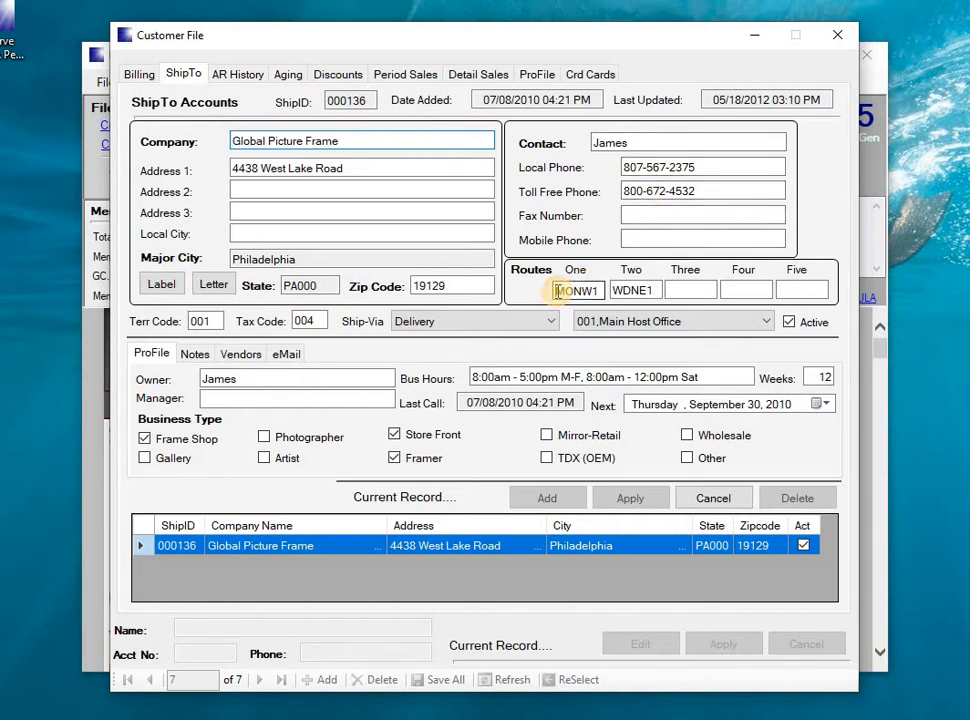
left_click(631, 290)
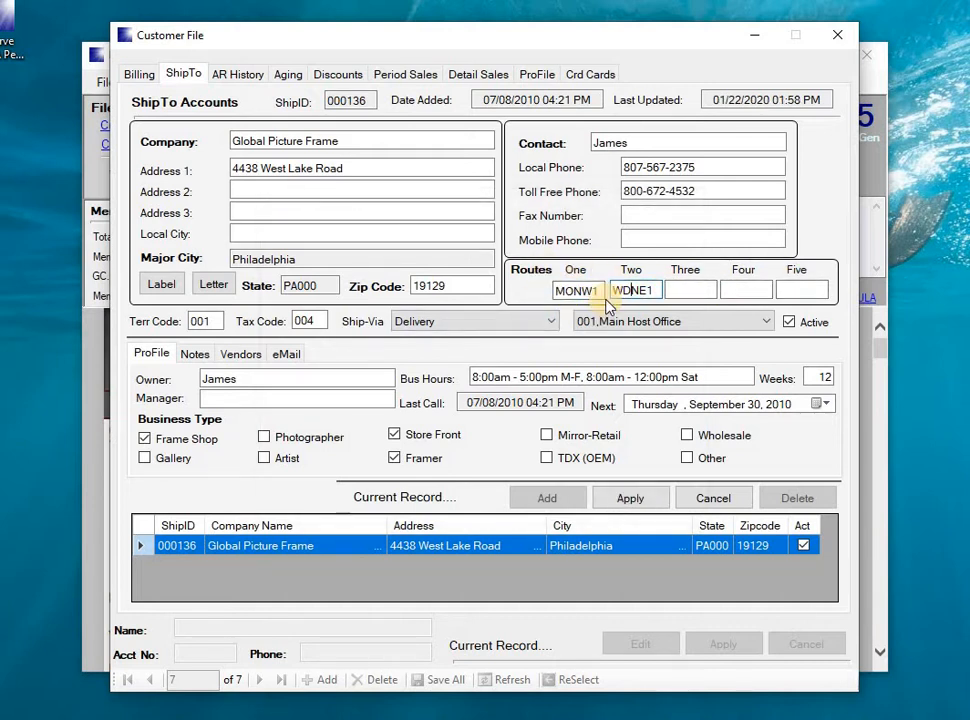
left_click(481, 323)
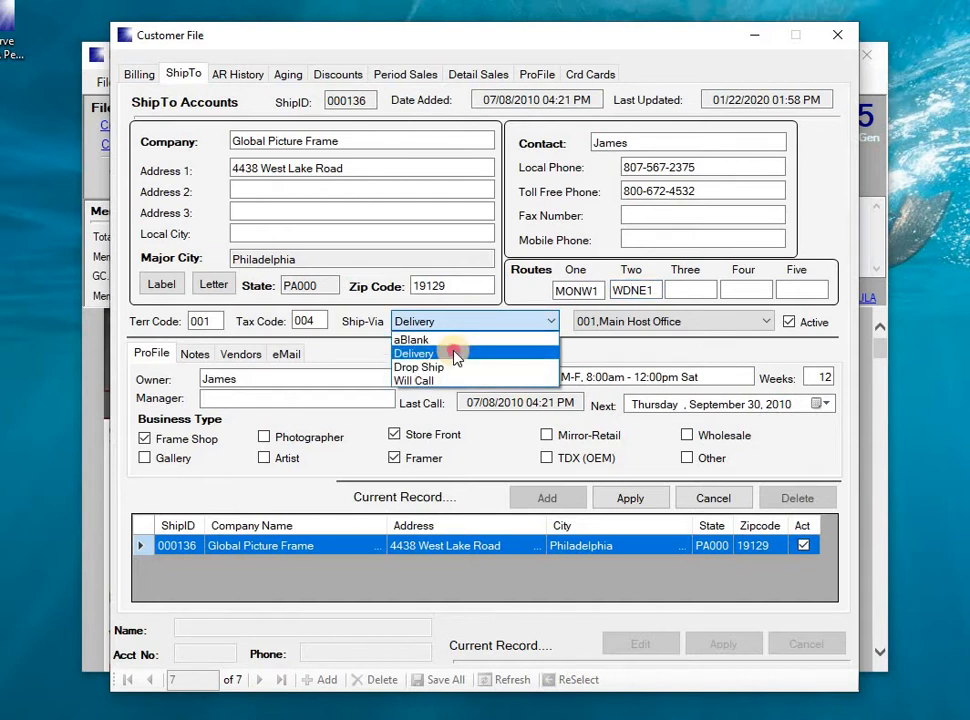
Keep Ship-Via as Delivery, shipping from 001,Main Host Office
left_click(455, 353)
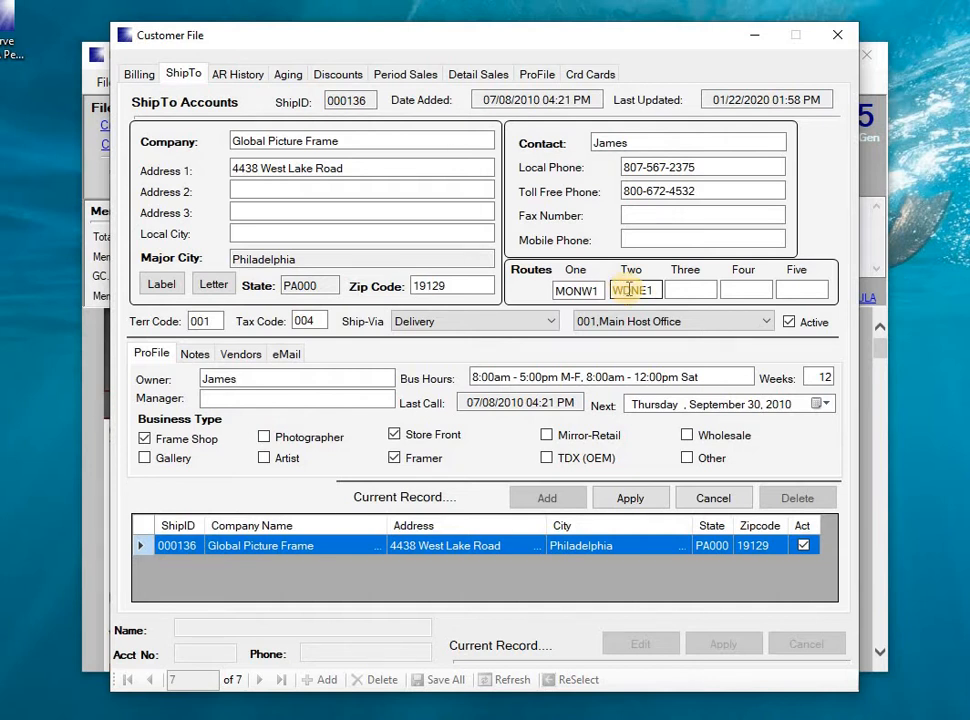
left_click(736, 323)
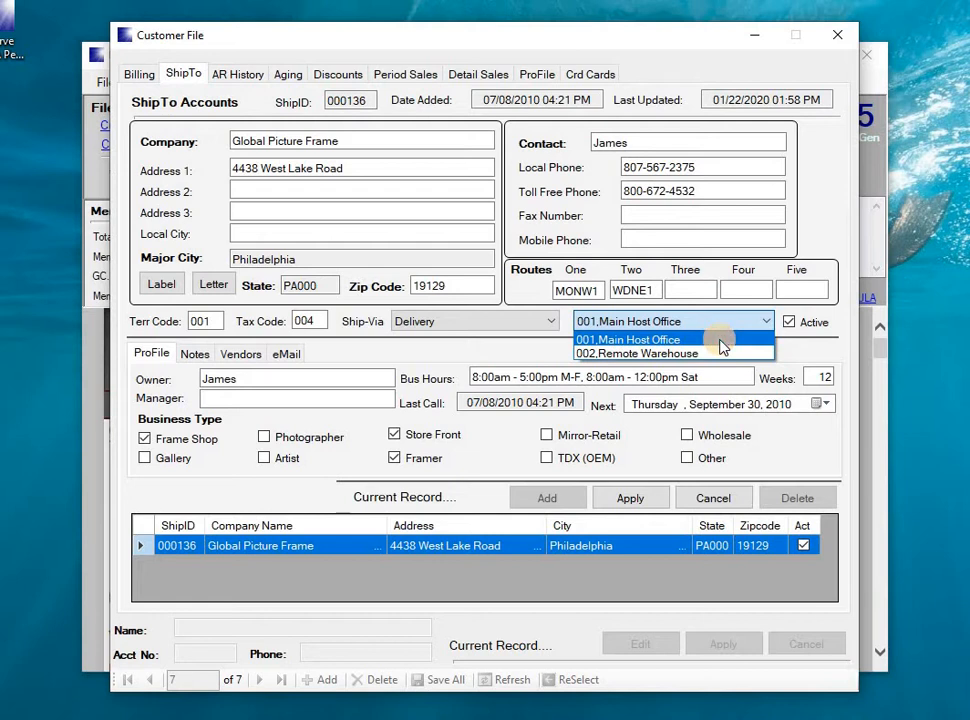
left_click(722, 342)
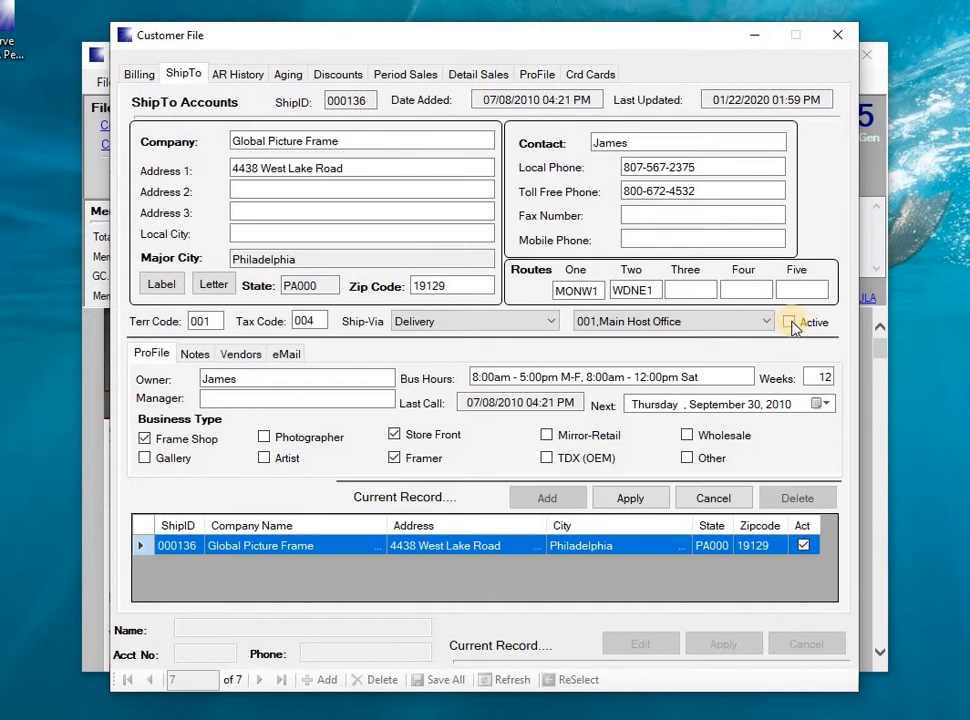
Leave the ship-to record Active, check the next call date, and view its notes
left_click(789, 323)
left_click(791, 333)
left_click(790, 325)
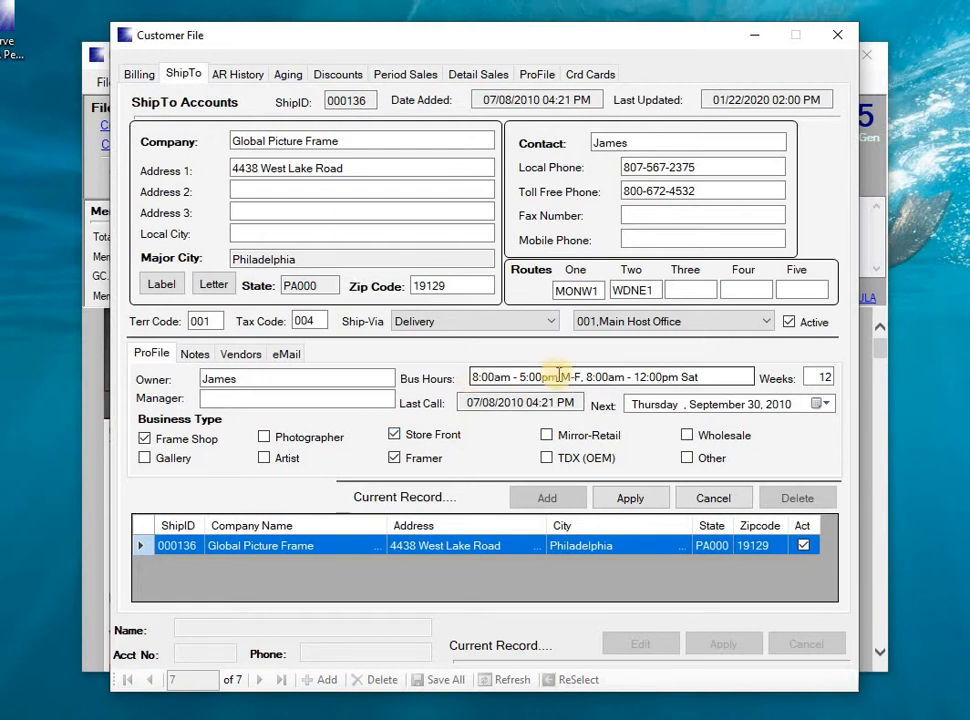
left_click(648, 410)
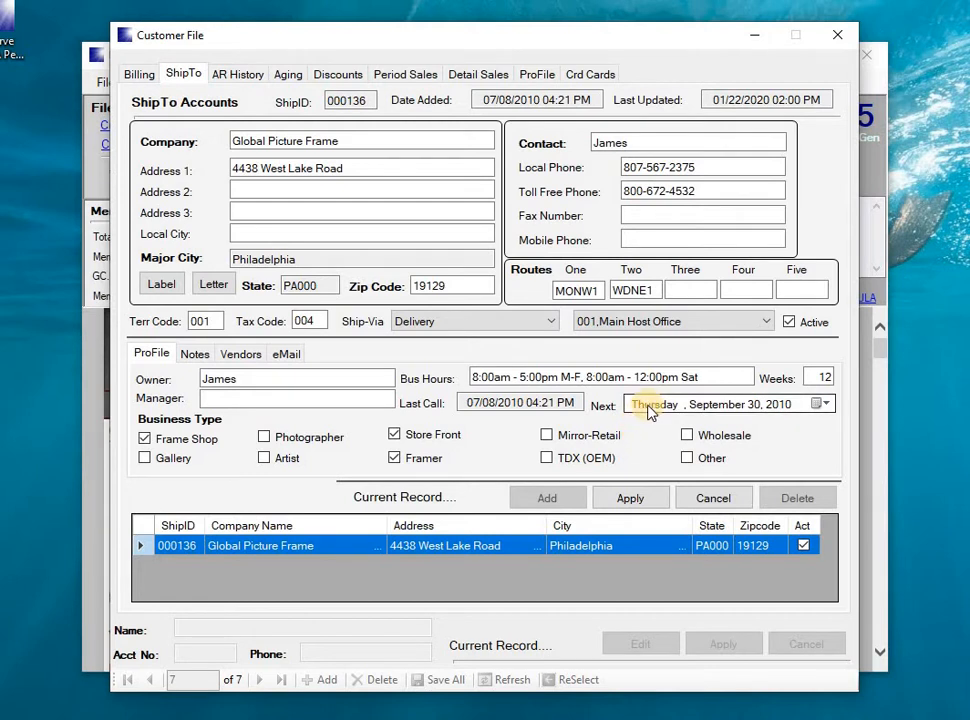
left_click(195, 356)
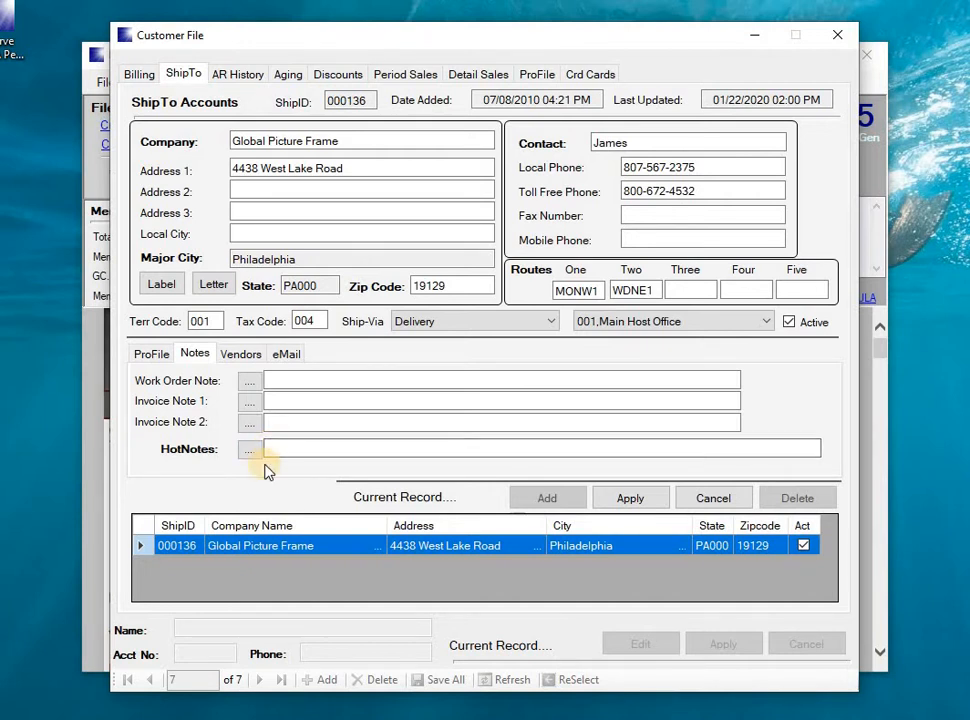
Try Sample Three System Wide Comment as the work order note, leave it blank, and view Preferred Vendors
left_click(250, 384)
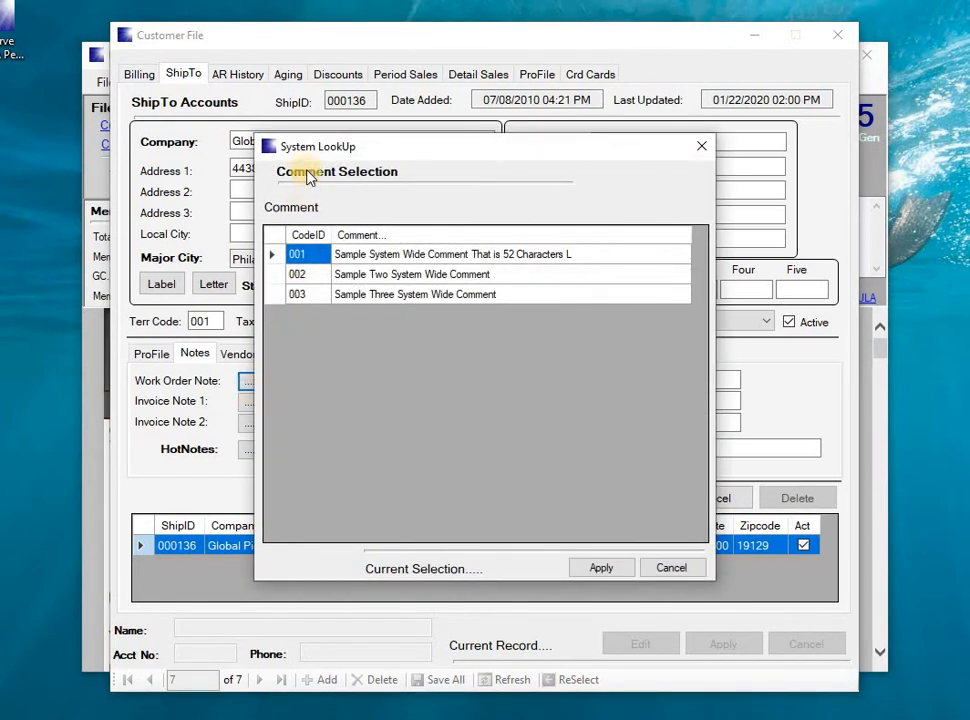
double_click(279, 296)
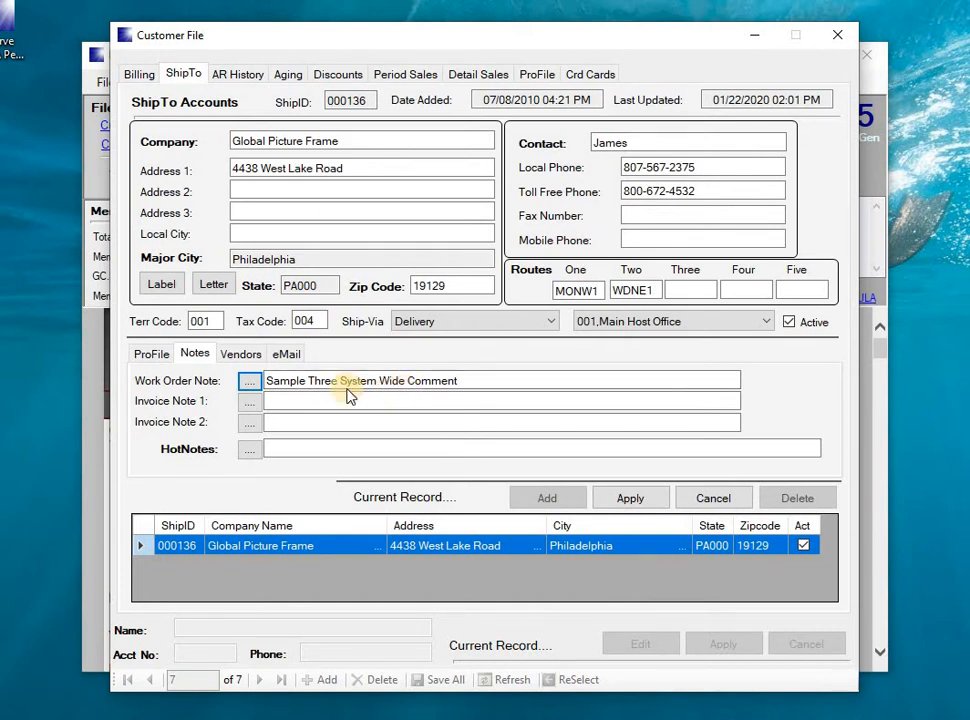
left_click(251, 388)
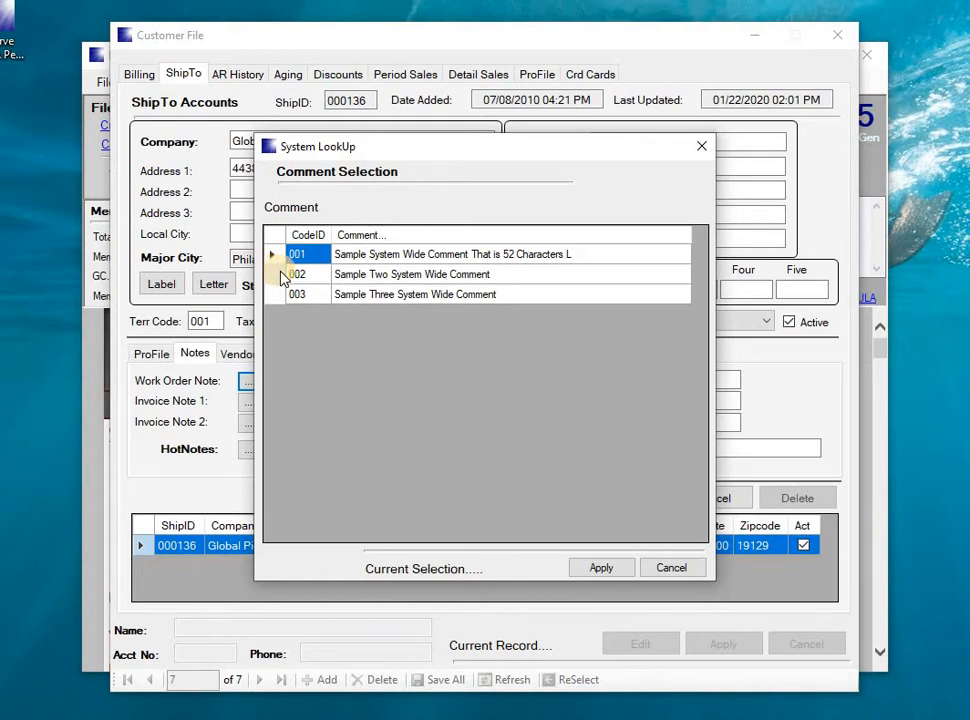
left_click(701, 146)
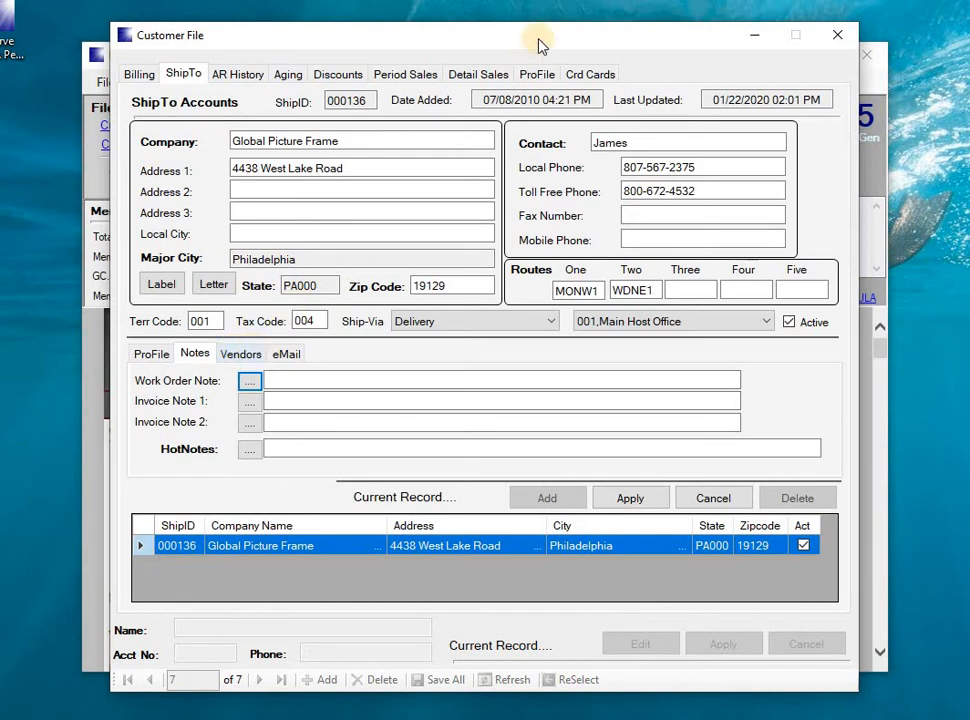
left_click(243, 357)
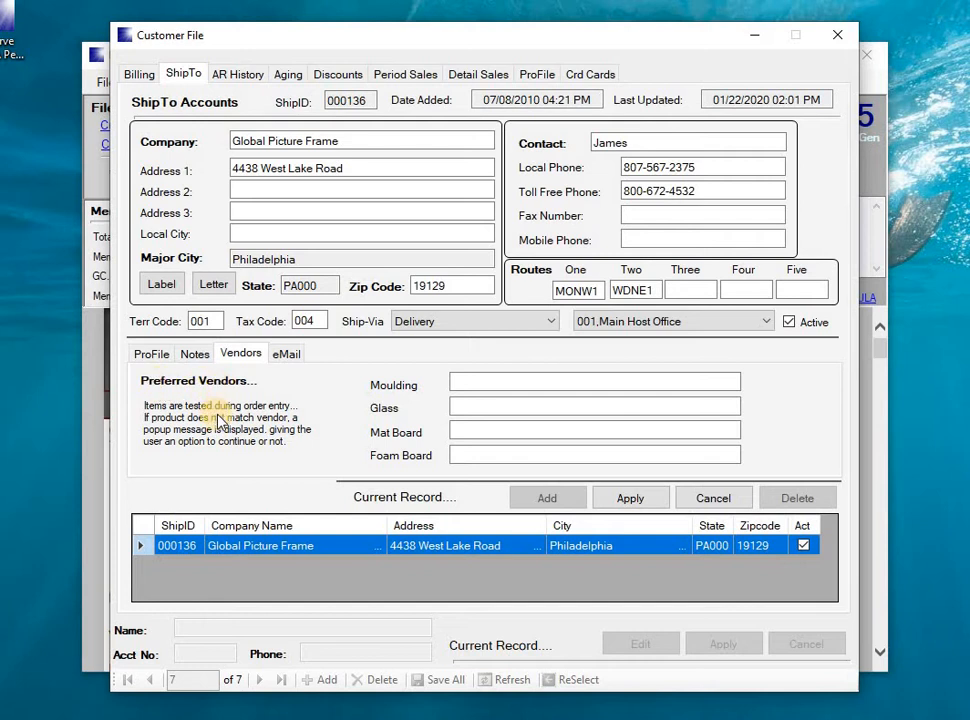
Set preferred vendors: Moulding 00131A Designer Moulding and Glass 000132 Tru Vue Glass
left_click(454, 383)
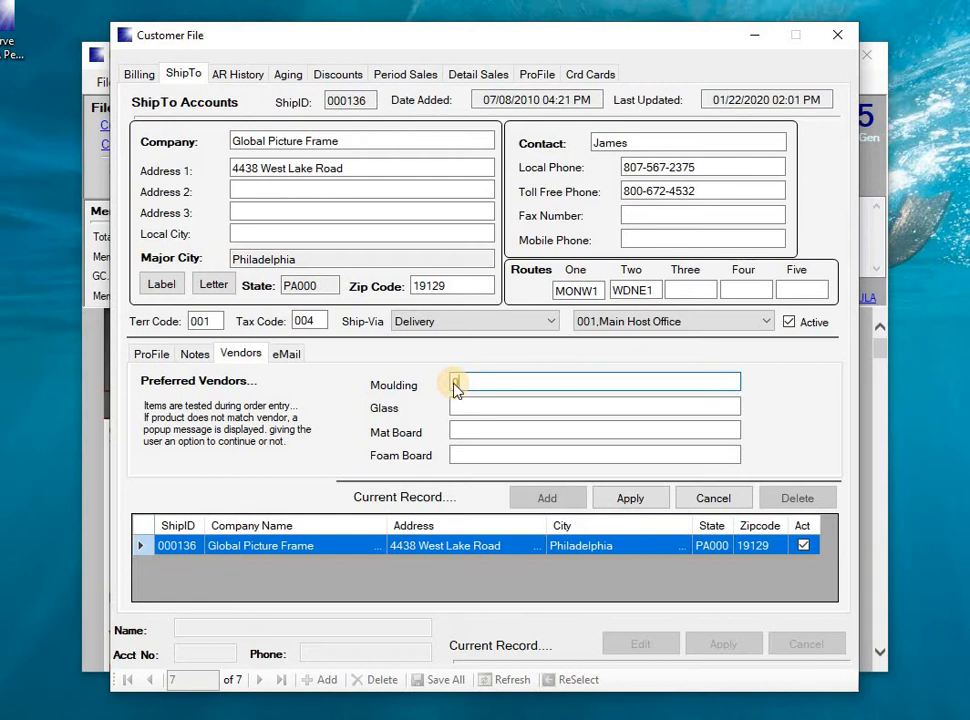
double_click(454, 383)
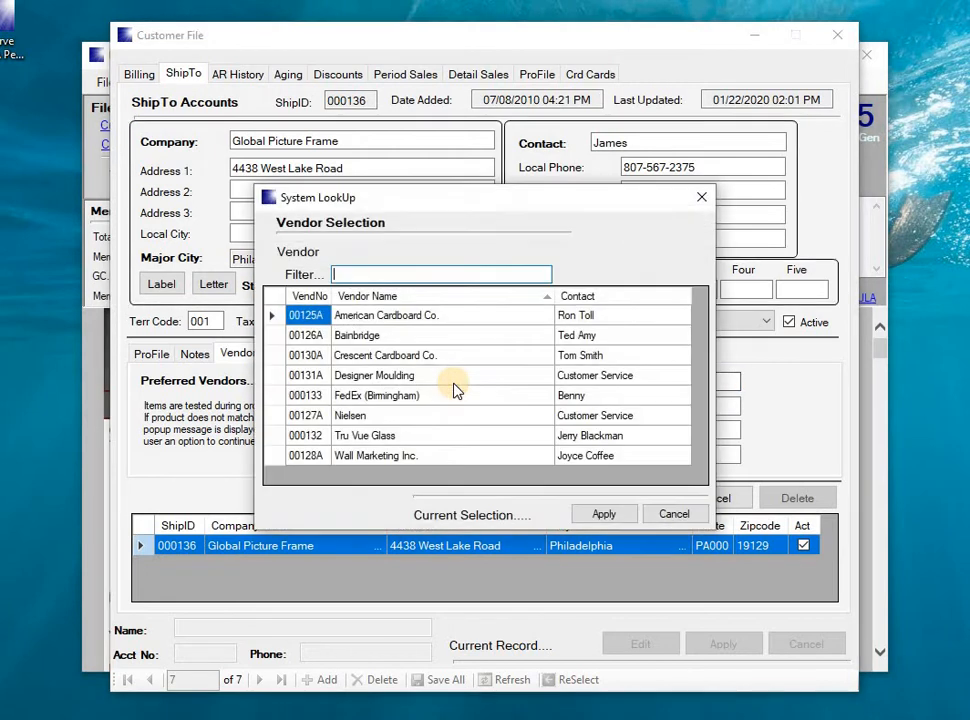
double_click(280, 385)
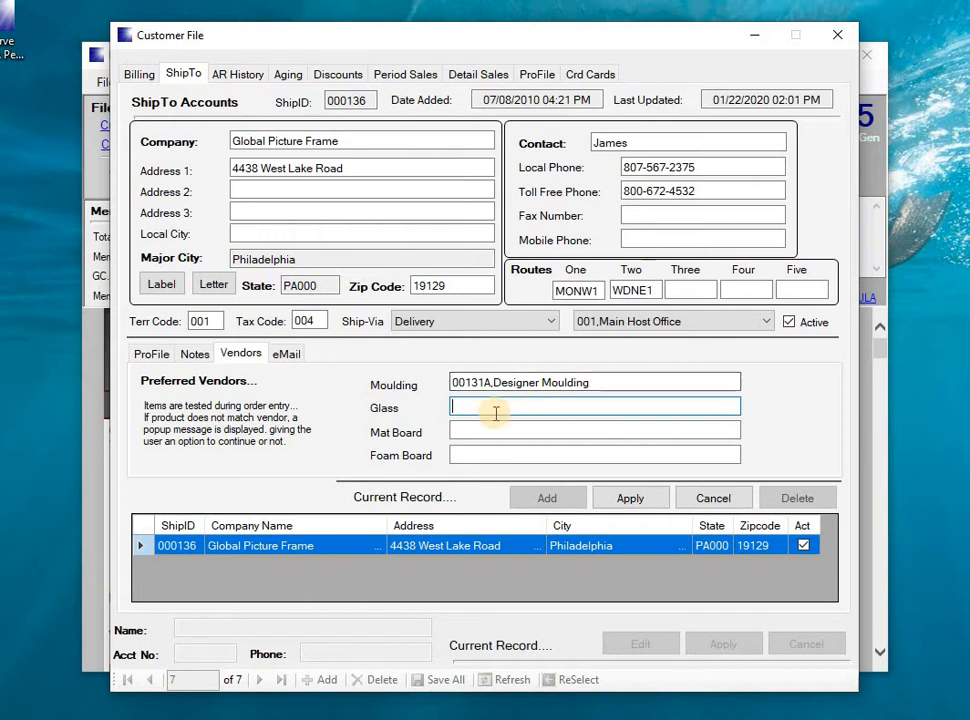
type("0")
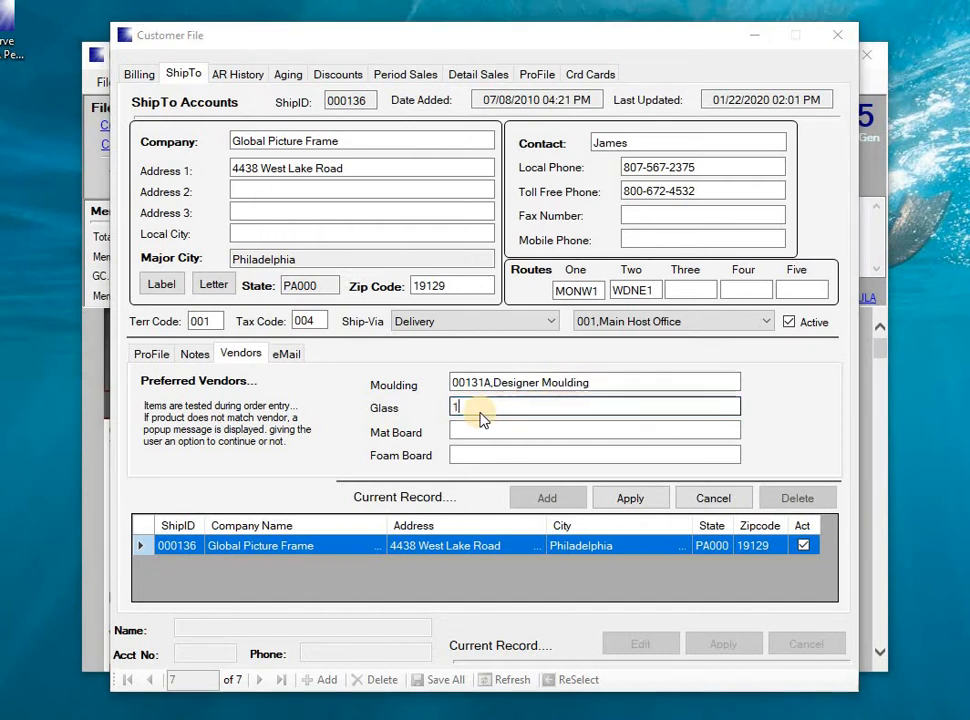
key("Tab")
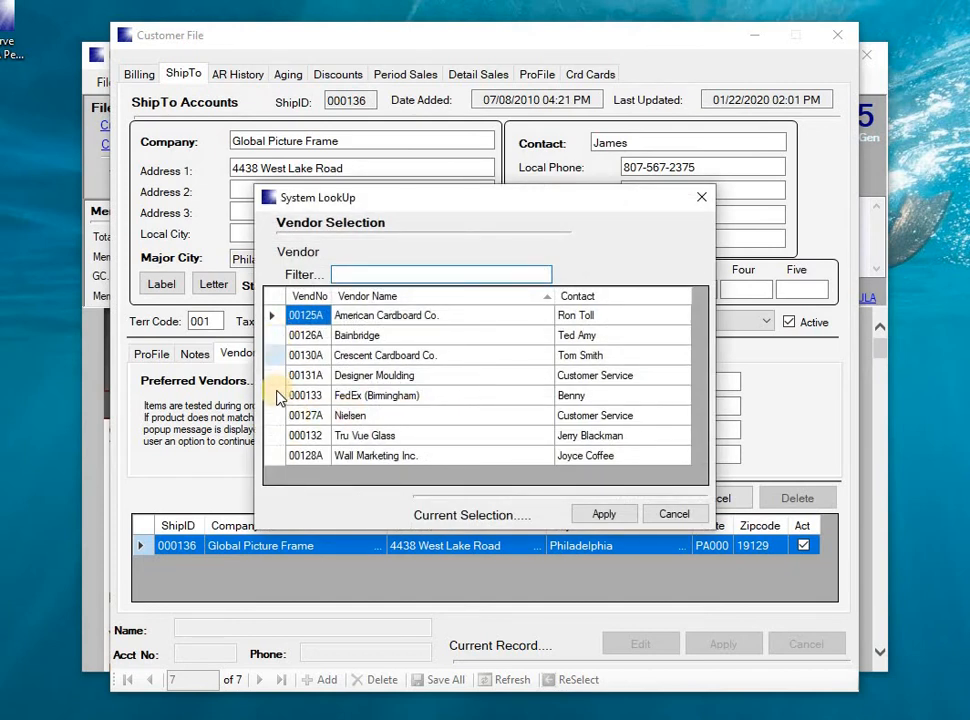
double_click(280, 437)
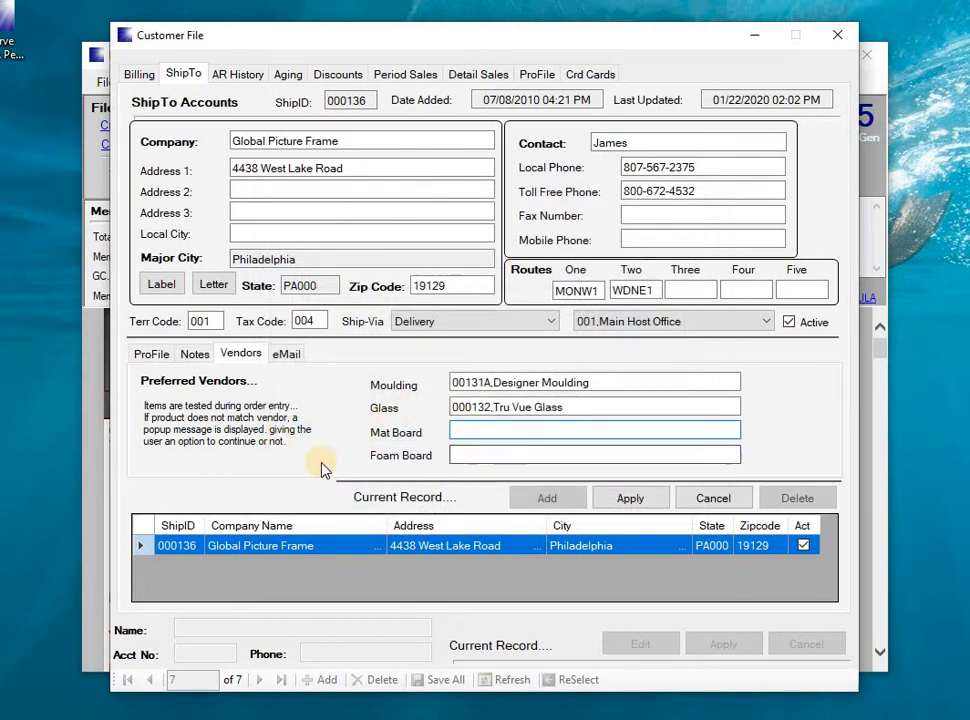
left_click(288, 356)
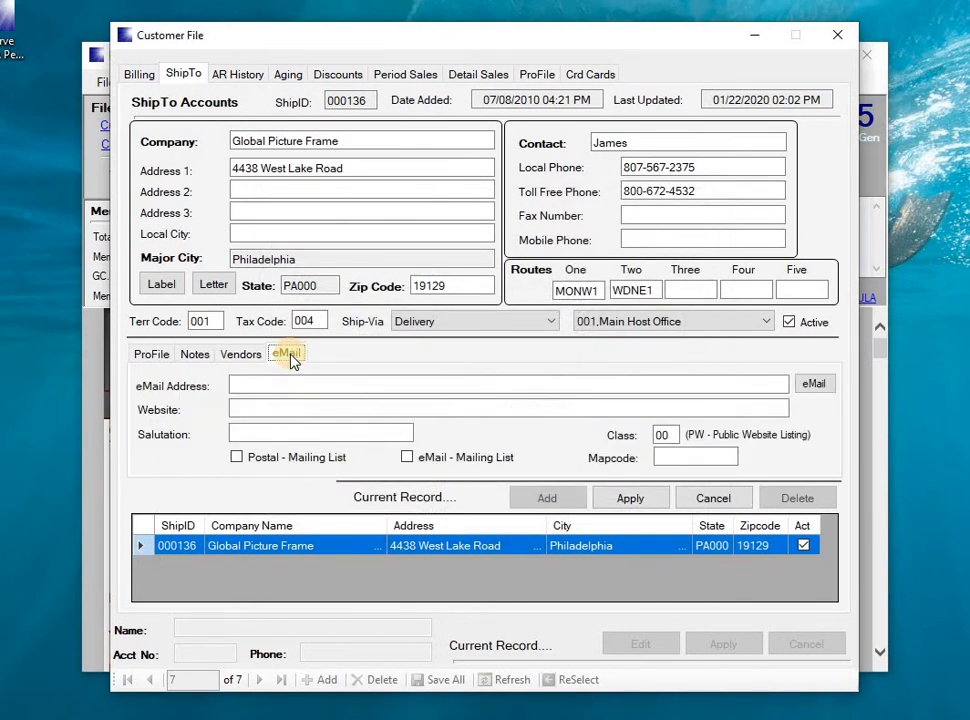
Add the customer to the email mailing list, correct the class code to PW, and save the ship-to record
left_click(240, 390)
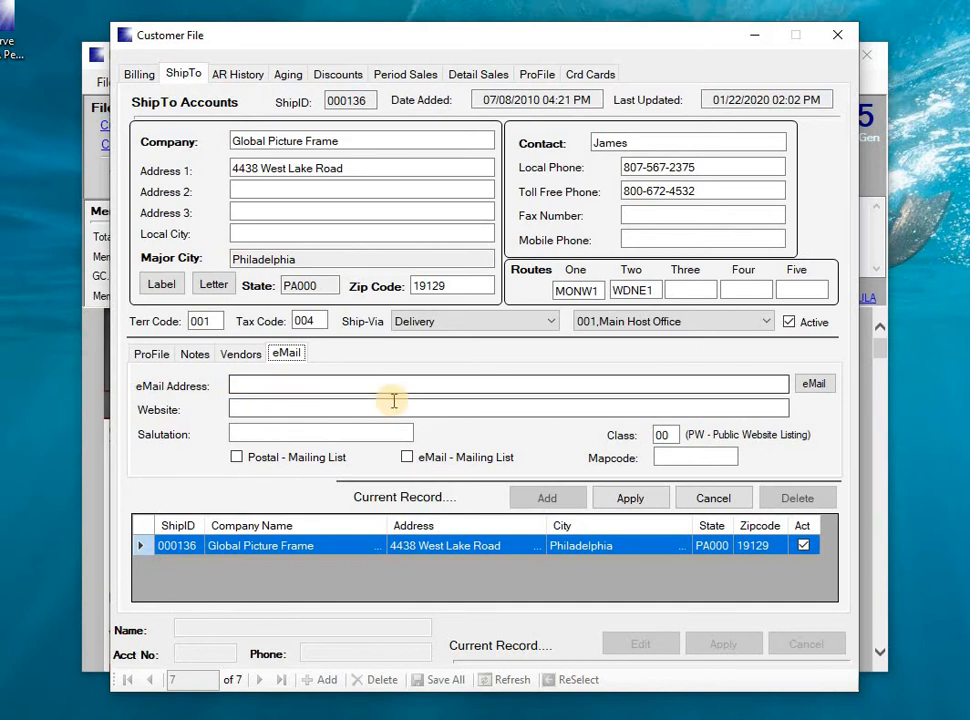
left_click(409, 458)
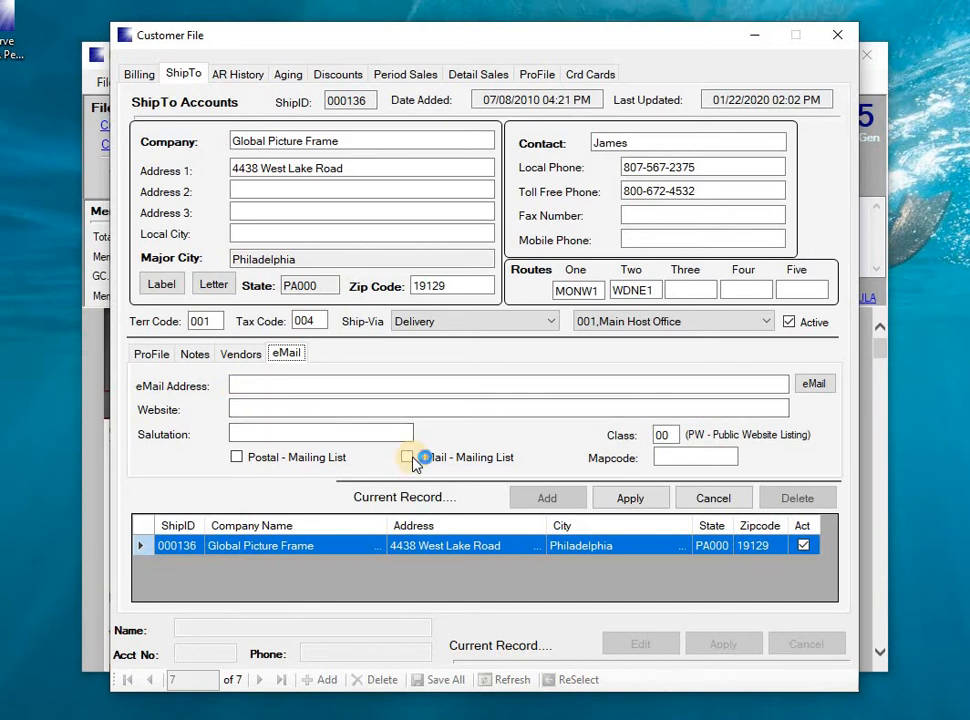
left_click(600, 437)
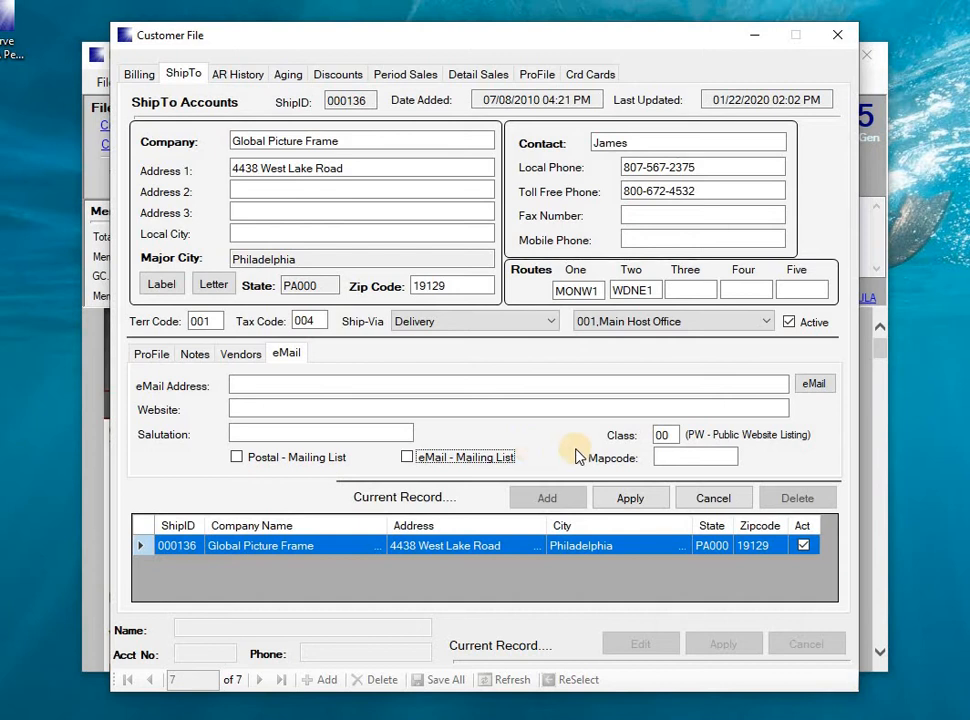
left_click(667, 436)
key("BackSpace")
left_click(665, 433)
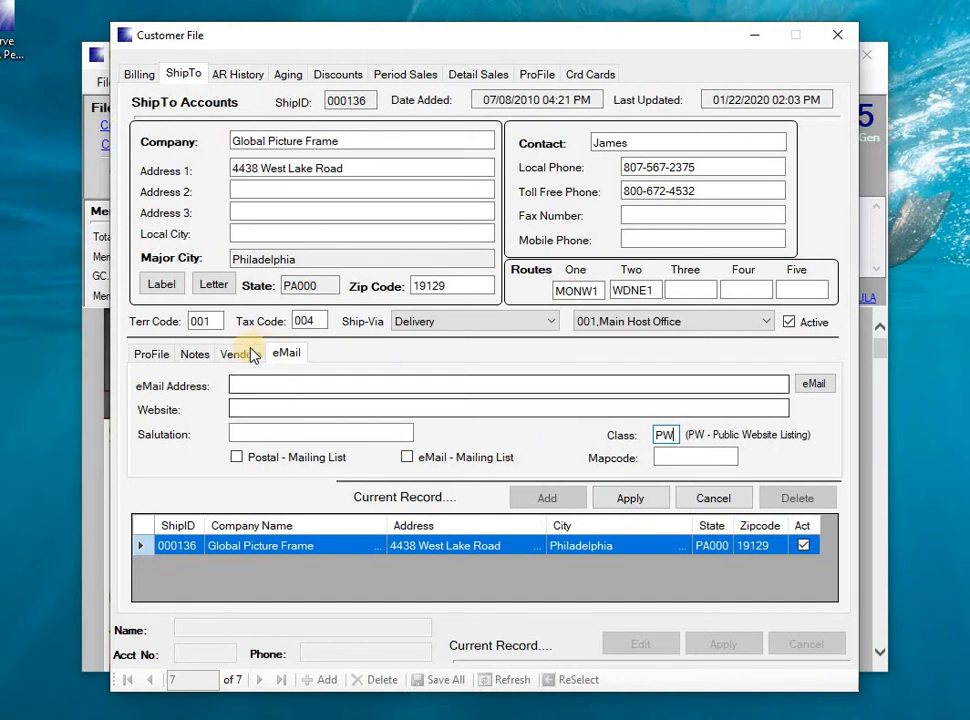
left_click(159, 348)
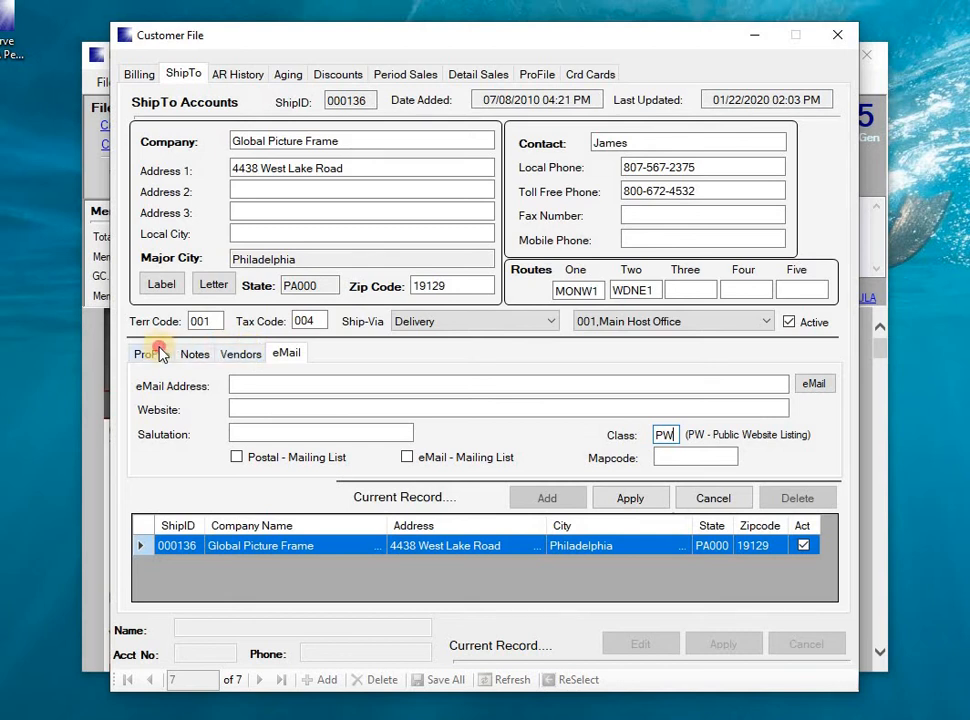
left_click(630, 500)
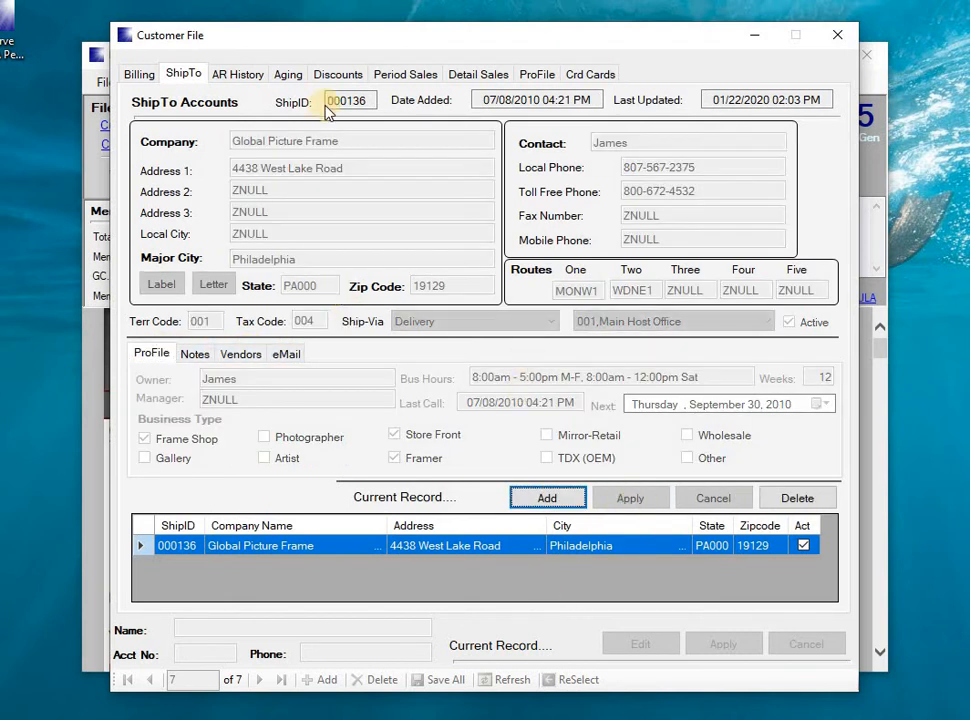
Apply and Save All the Global Picture Frame changes, then reopen the record for editing
left_click(139, 75)
left_click(330, 581)
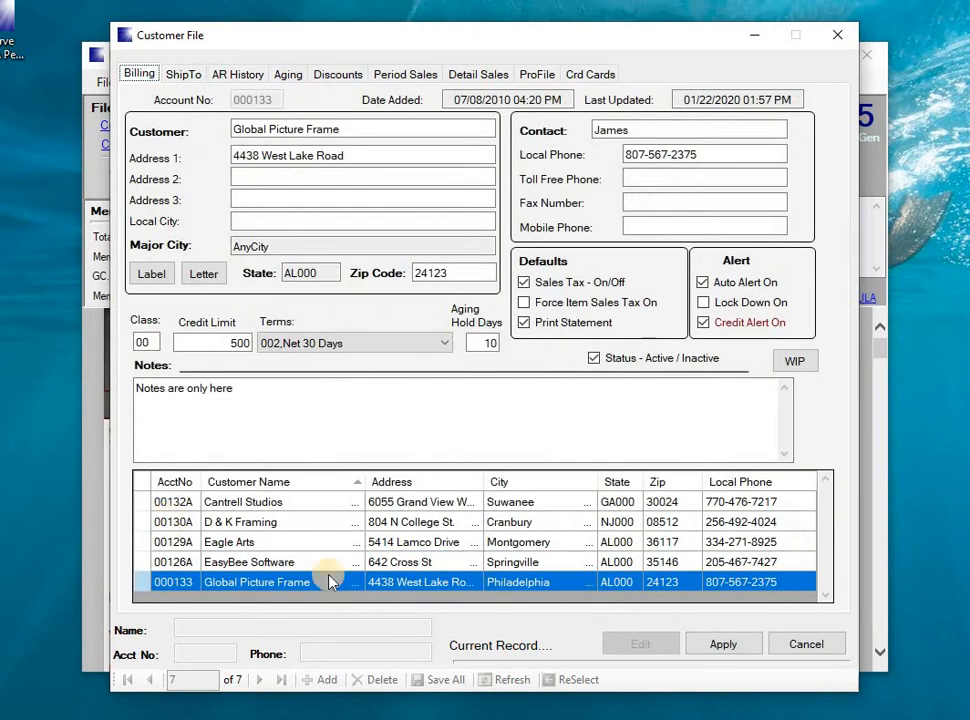
left_click(716, 645)
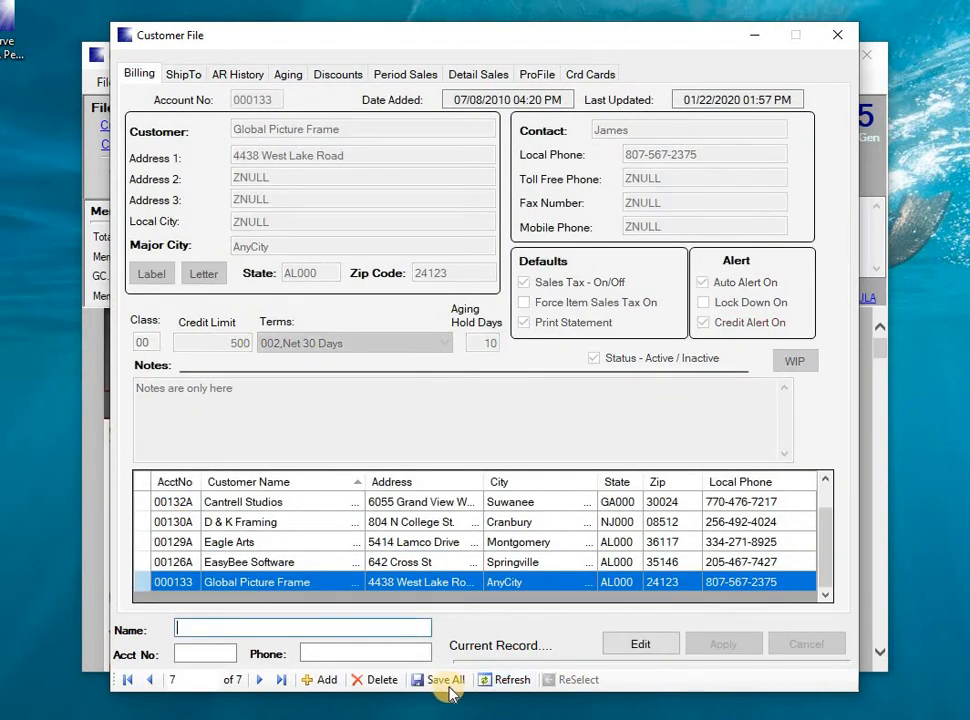
left_click(447, 685)
left_click(541, 442)
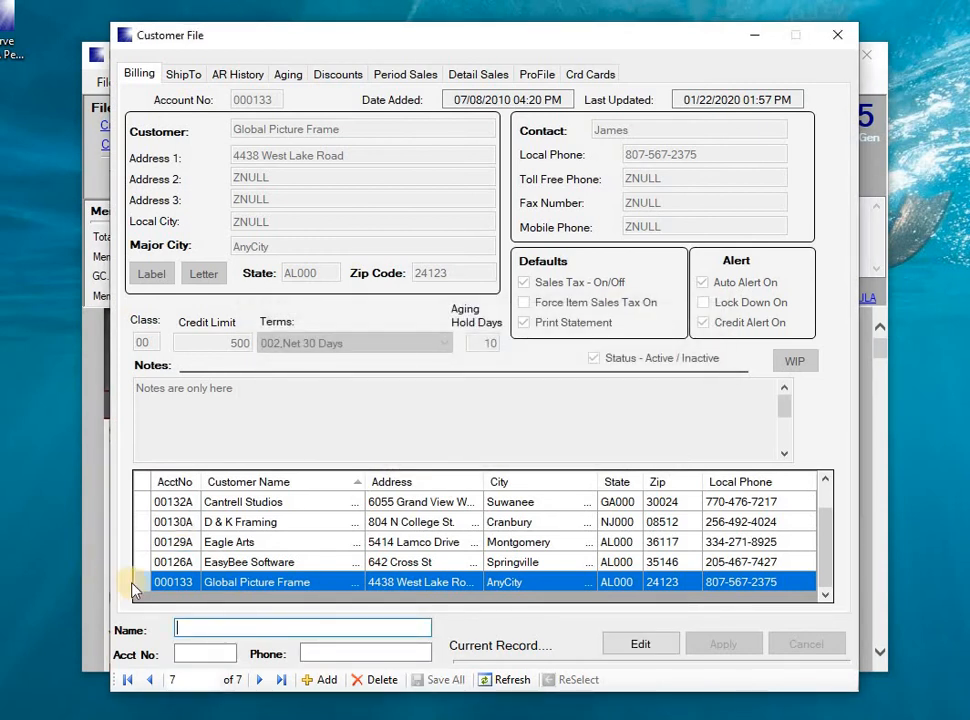
double_click(141, 587)
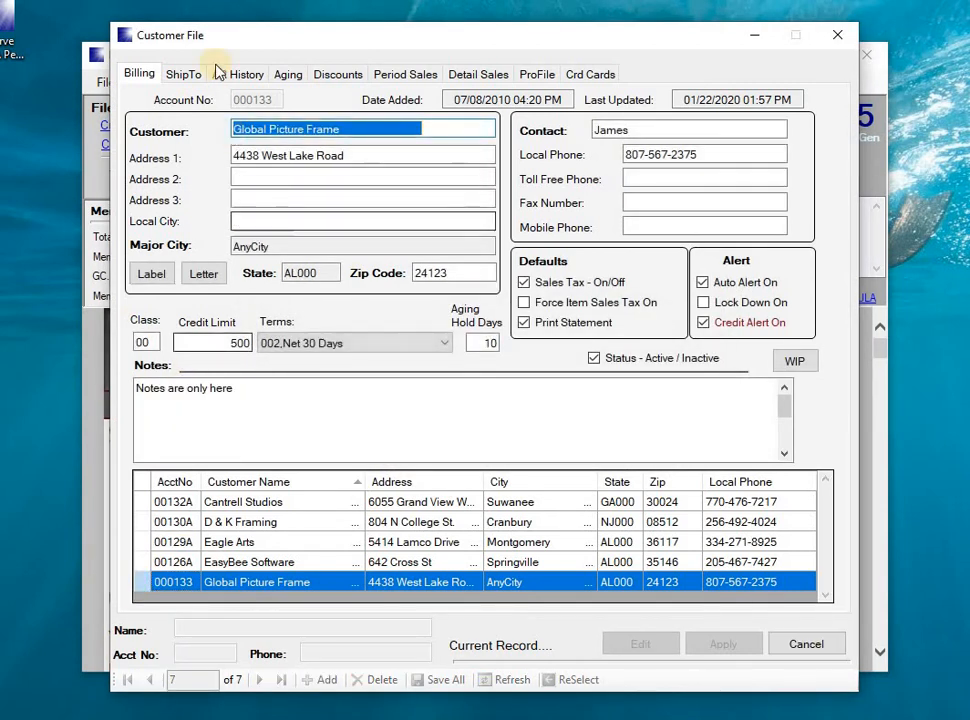
In AR History, view the Payment(s) Ledger for the CC1893 payment showing 50.00 applied
left_click(240, 76)
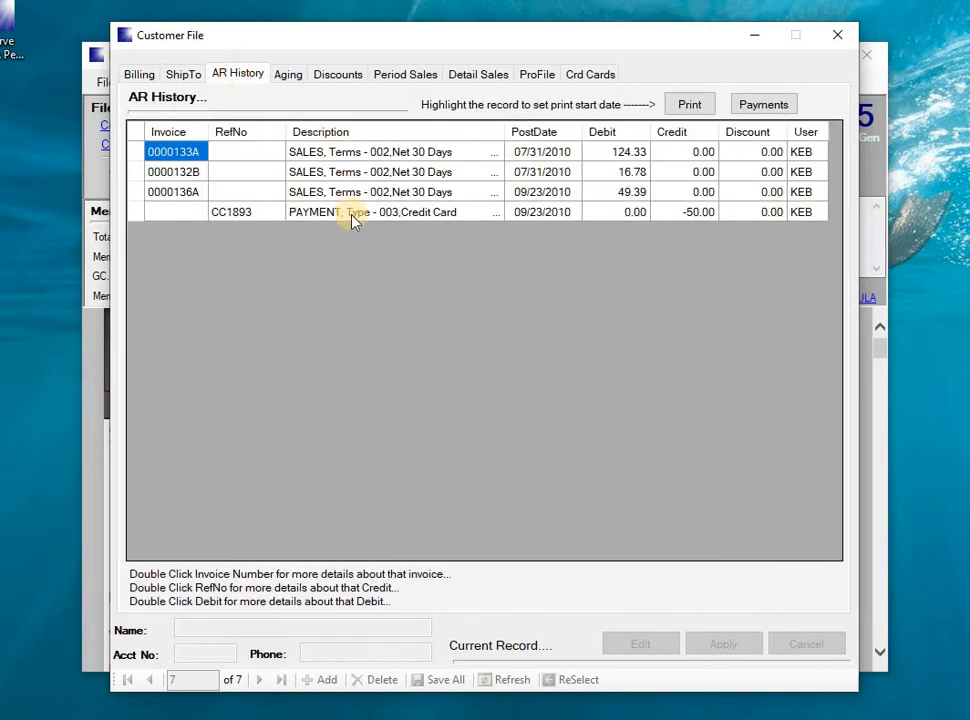
left_click(498, 152)
left_click(490, 243)
left_click(512, 213)
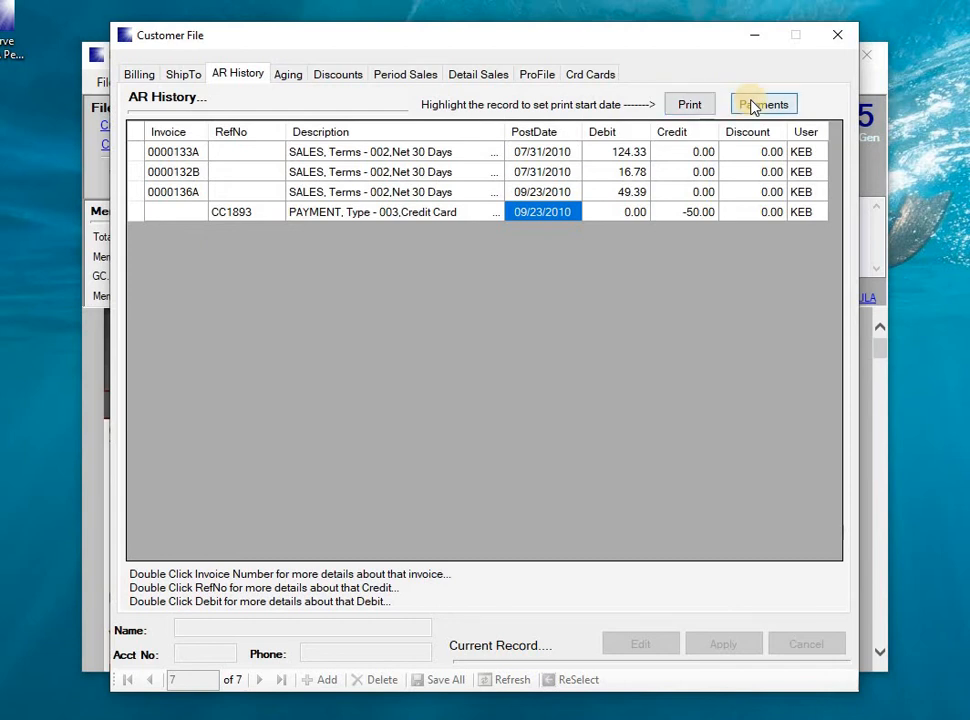
left_click(136, 212)
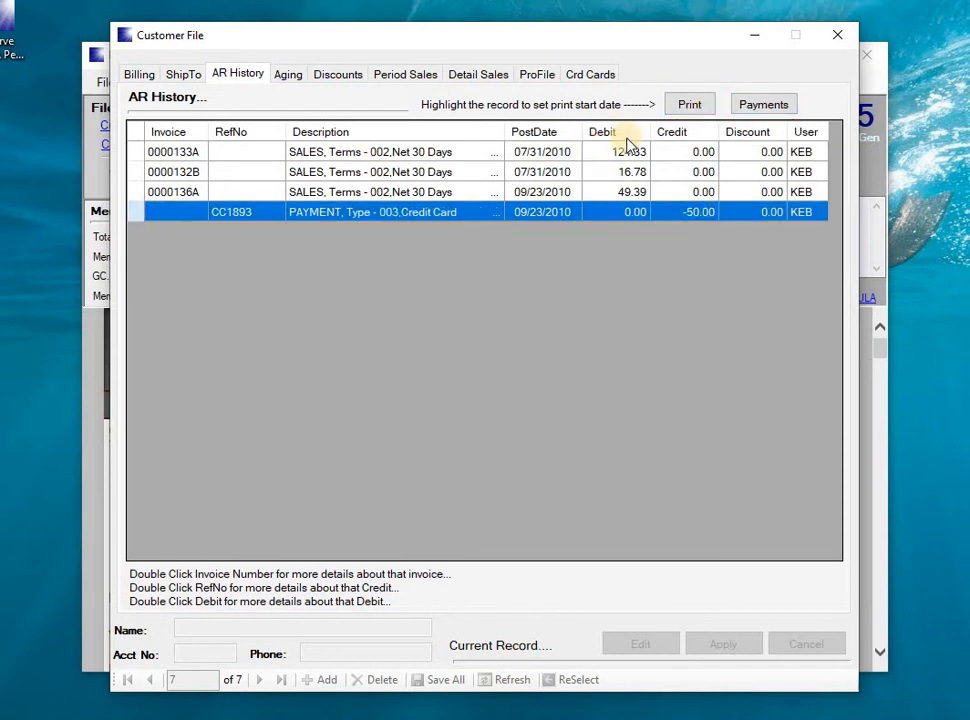
left_click(766, 105)
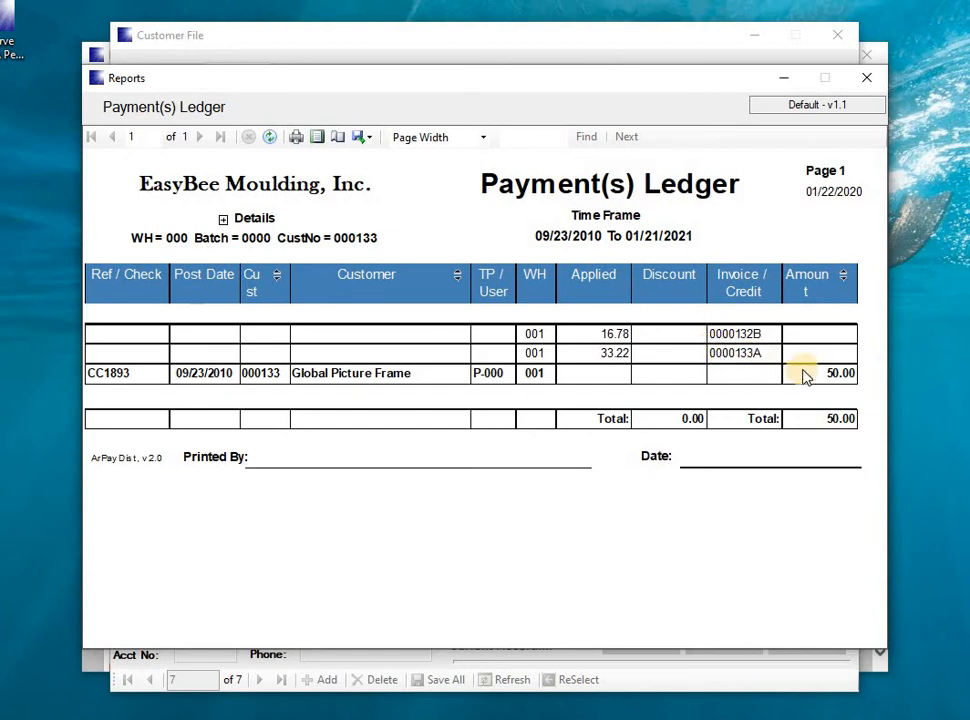
left_click(869, 78)
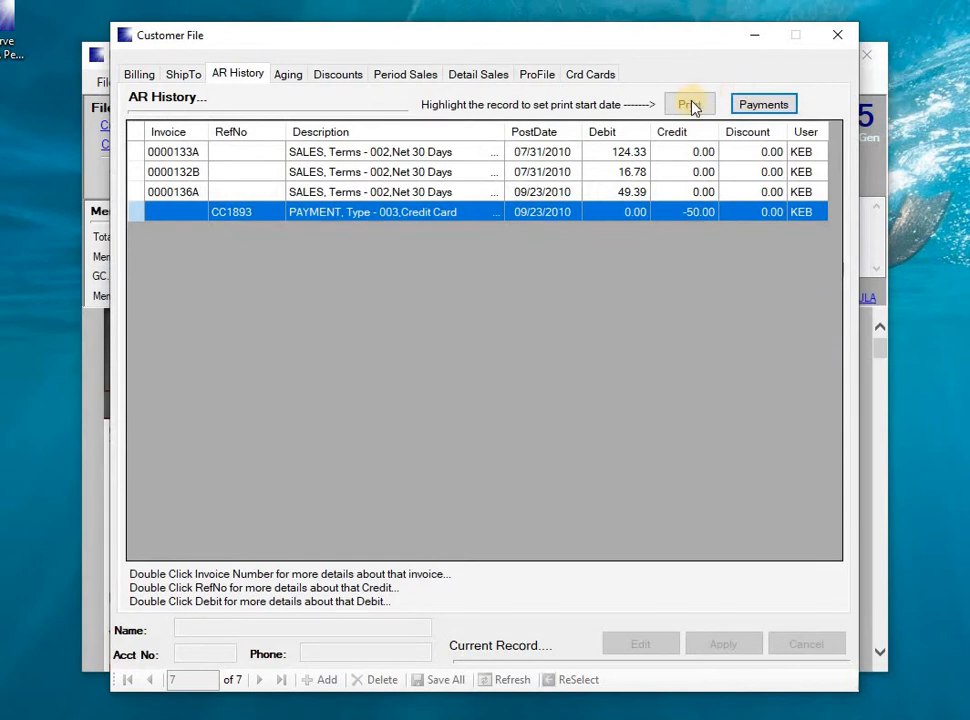
On the Aging tab, preview the Open AR Aging report and the Statement Of Account with 140.50 balance
left_click(288, 76)
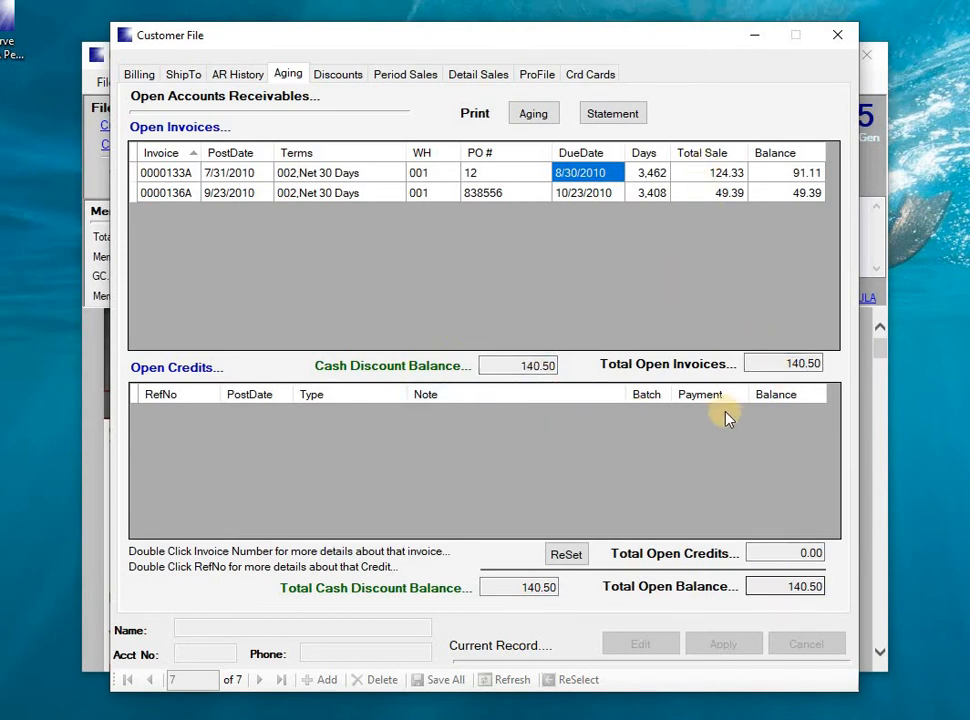
left_click(670, 468)
left_click(532, 114)
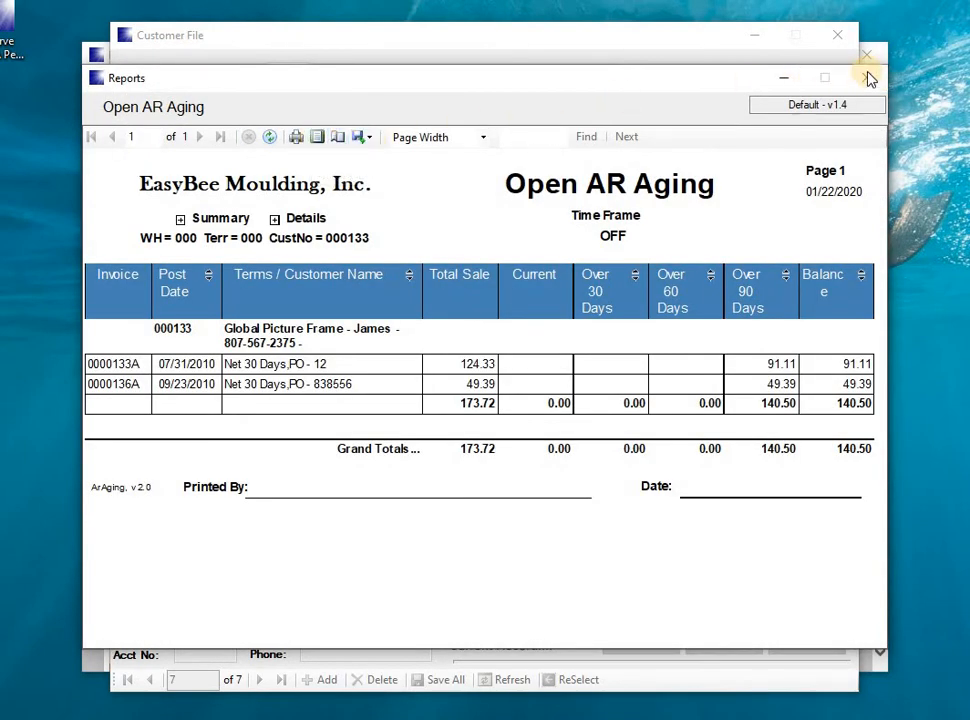
left_click(869, 79)
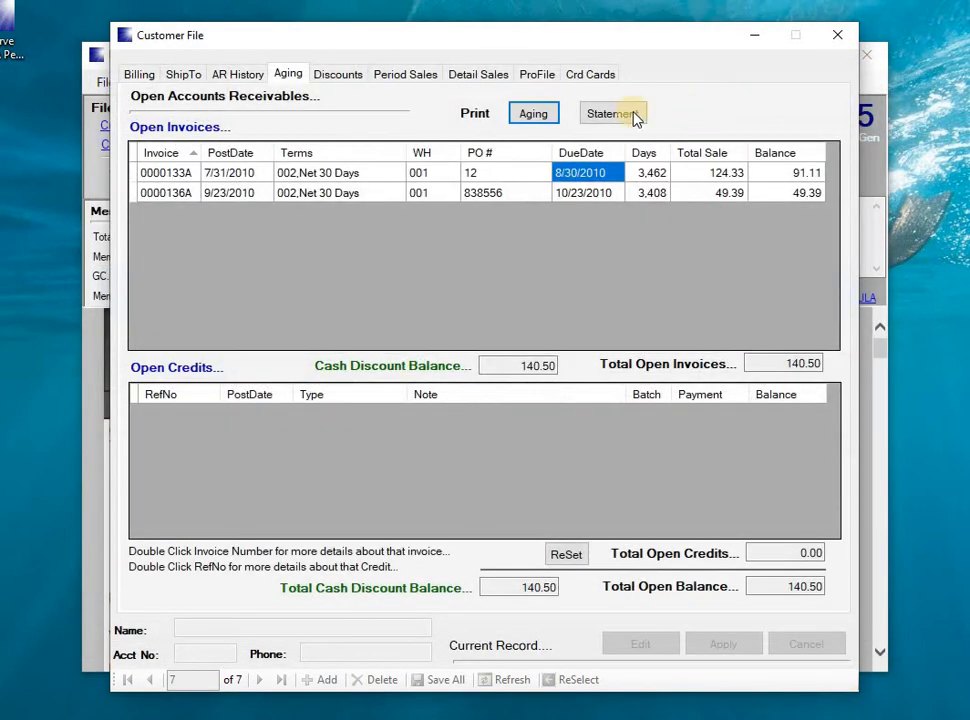
left_click(609, 115)
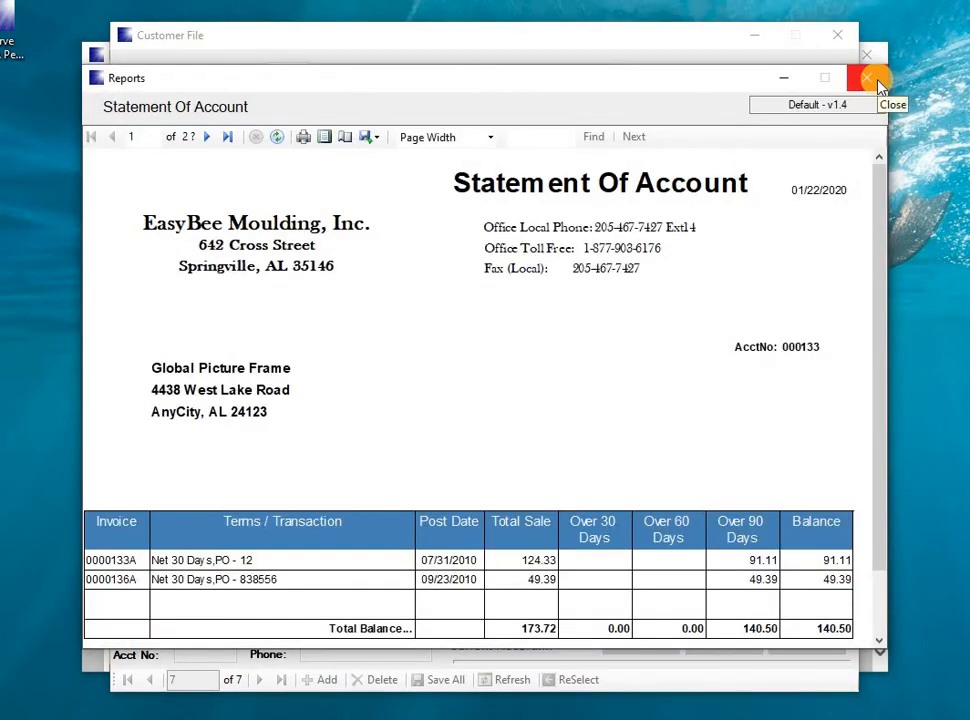
left_click(876, 82)
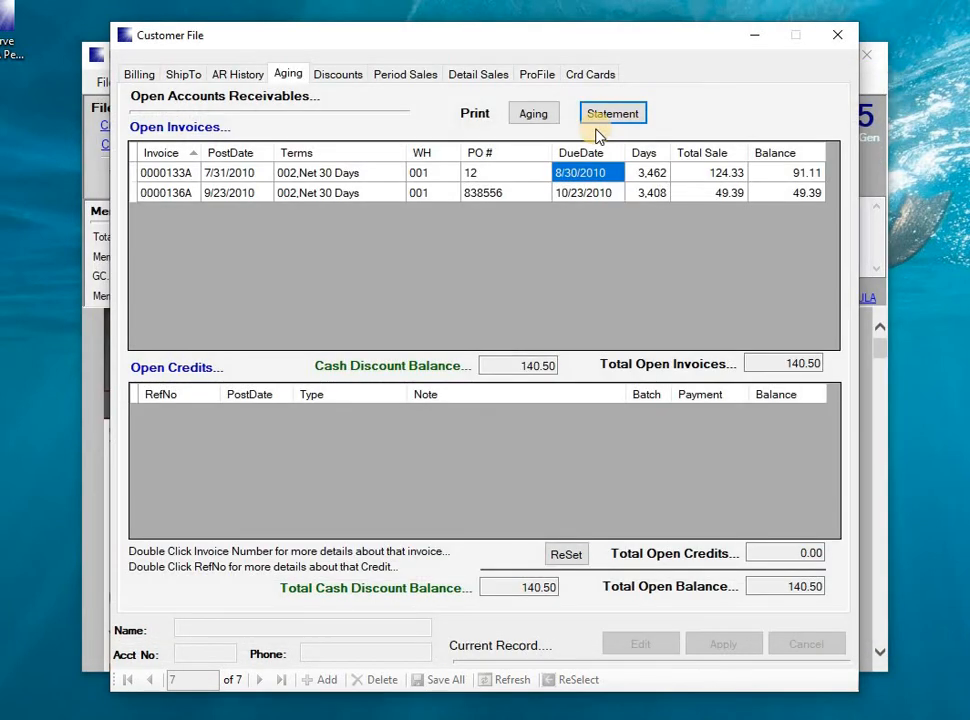
On the Discounts tab, reselect CLSD02,Platinum as the discount class
left_click(351, 77)
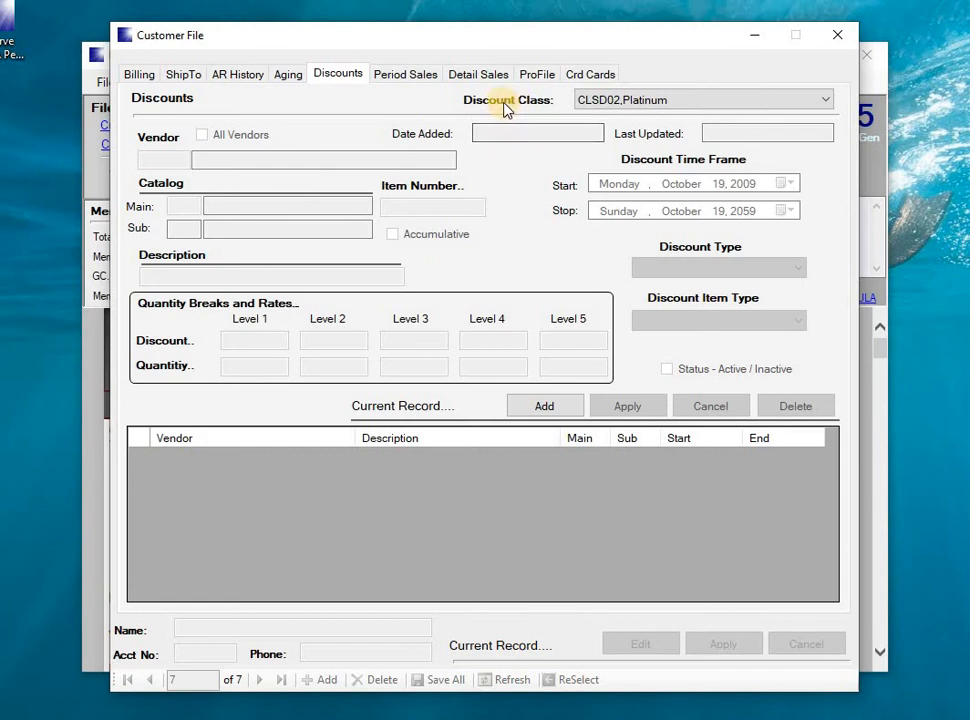
left_click(714, 102)
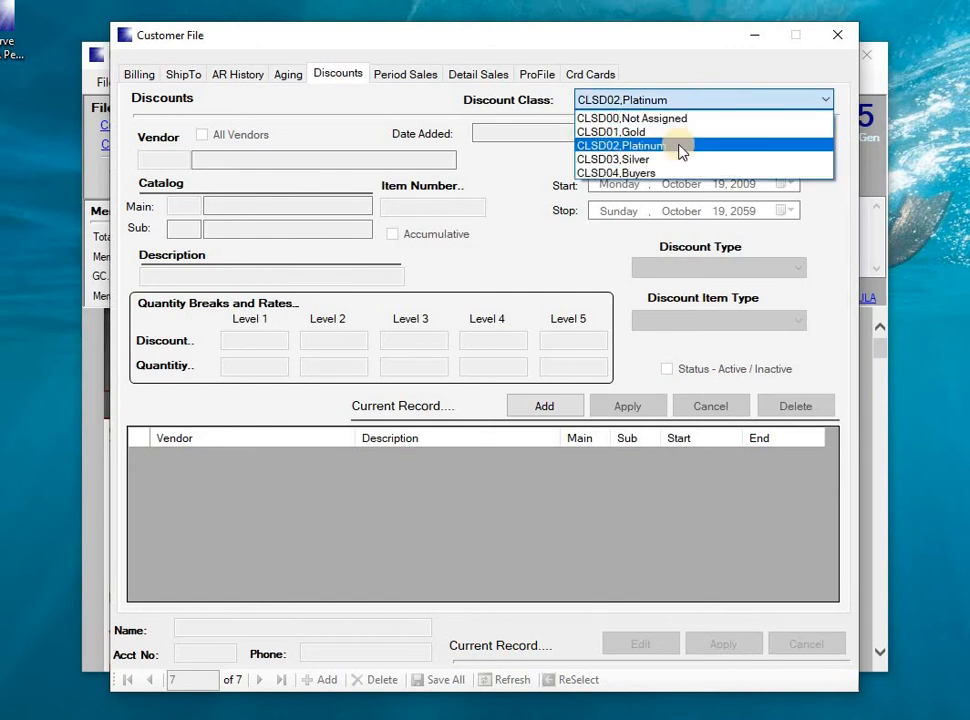
left_click(680, 147)
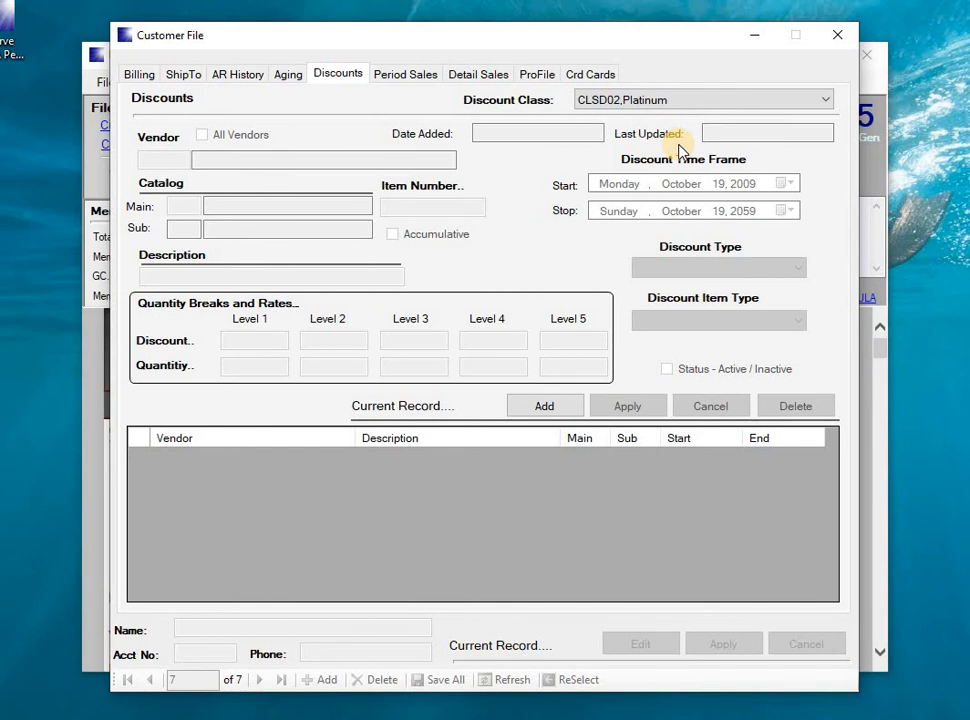
From the Main Menu Screen, open and close the System > Catalog Setup table
left_click(104, 163)
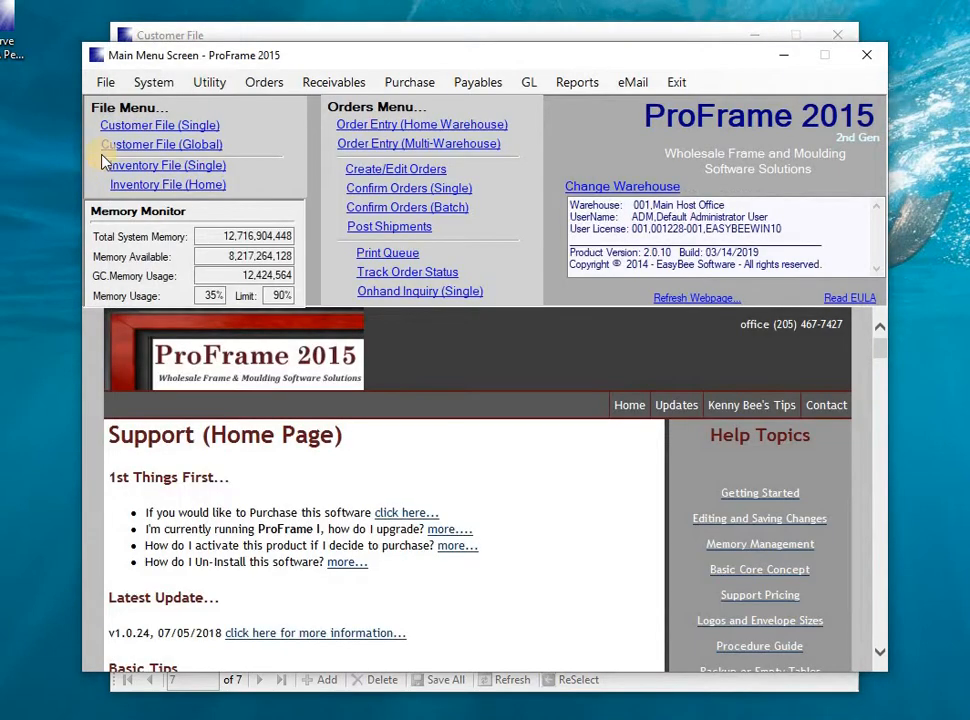
left_click(153, 82)
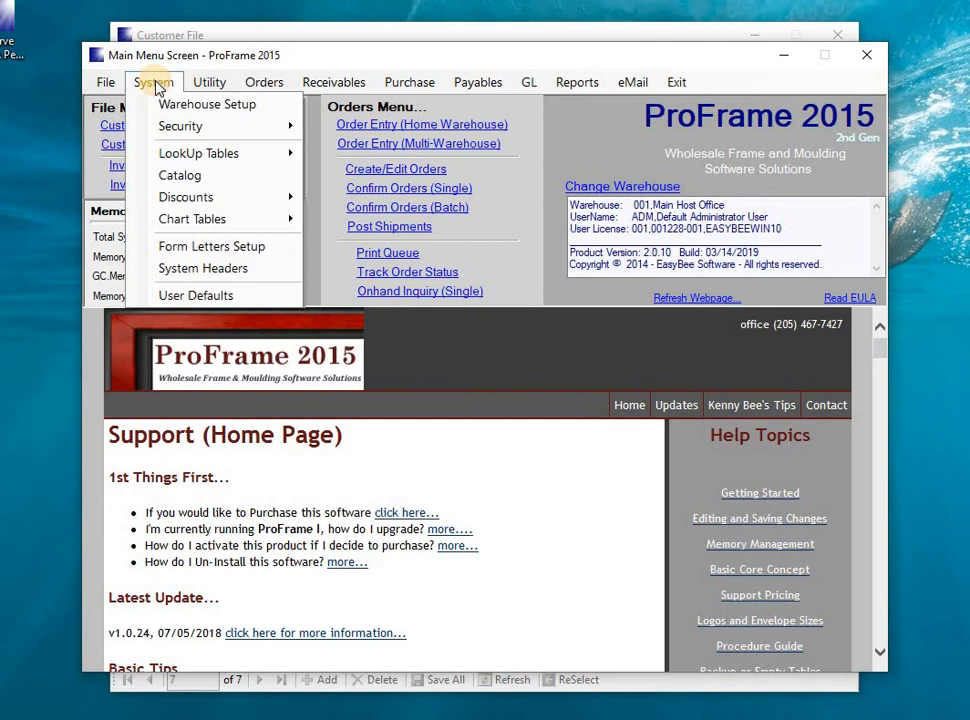
left_click(182, 176)
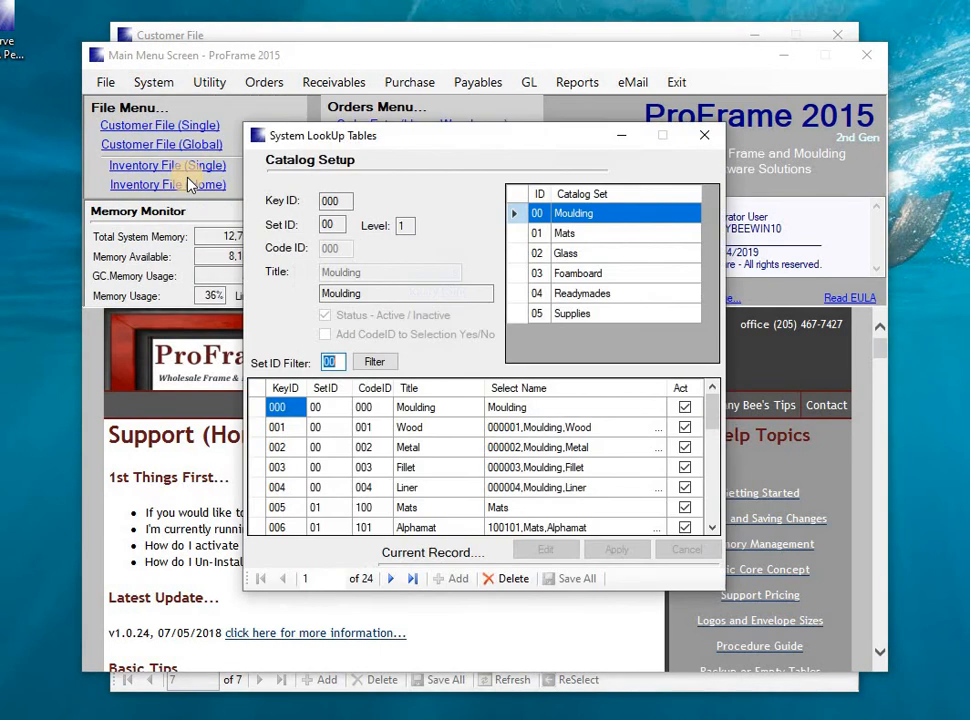
left_click(704, 135)
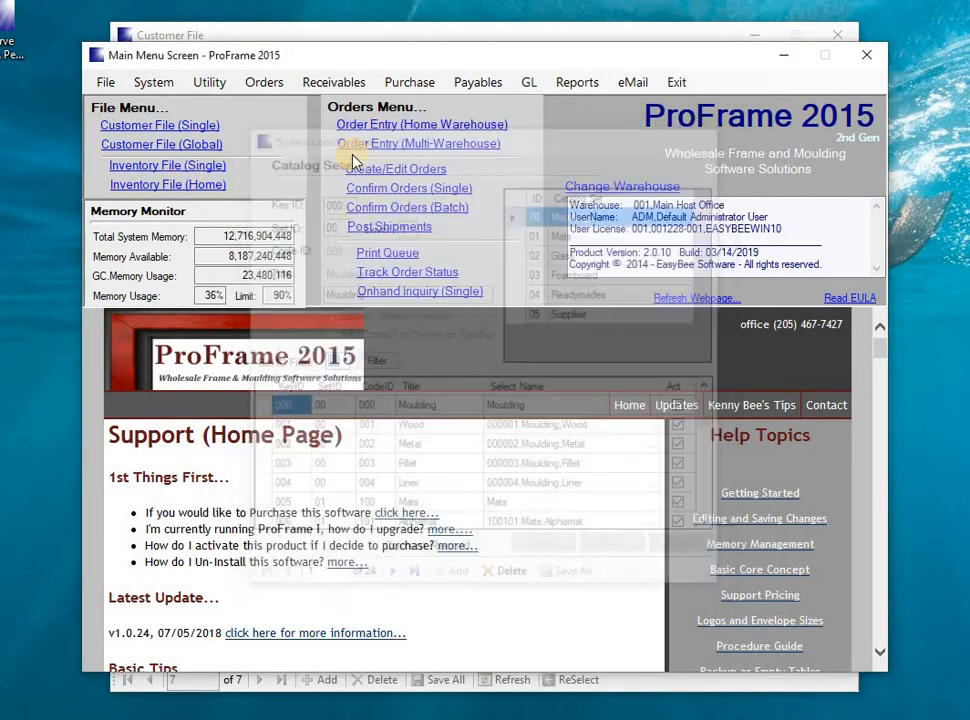
left_click(155, 84)
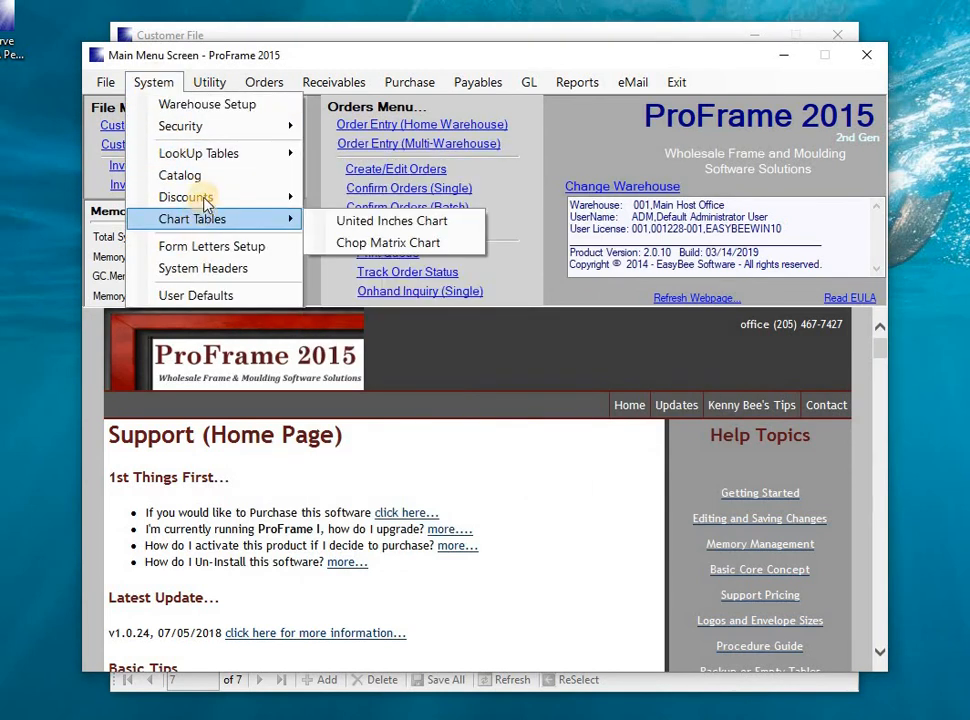
Inspect the CLSD02 Platinum class's Crescent Cardboard Co. mat discount, then close System Wide Discounts
mouse_move(234, 198)
left_click(378, 200)
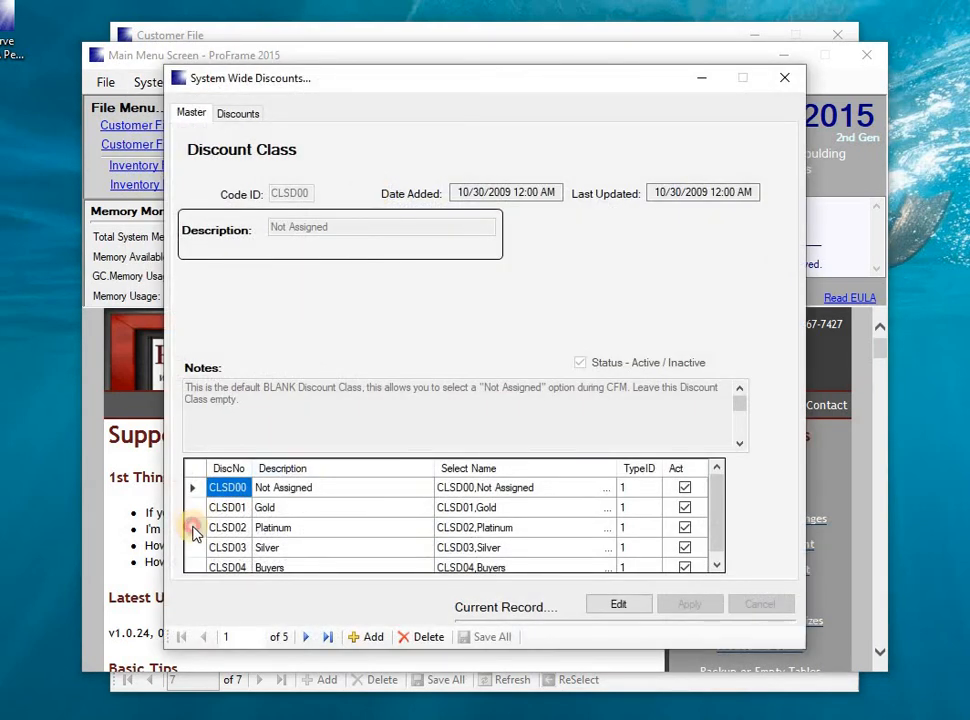
left_click(194, 530)
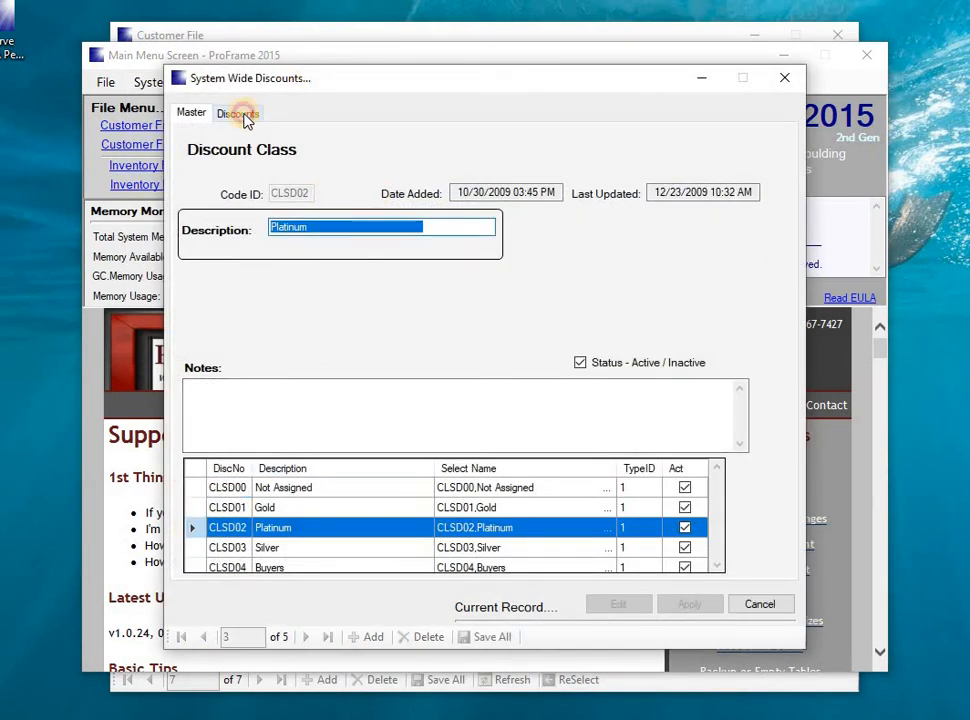
left_click(240, 114)
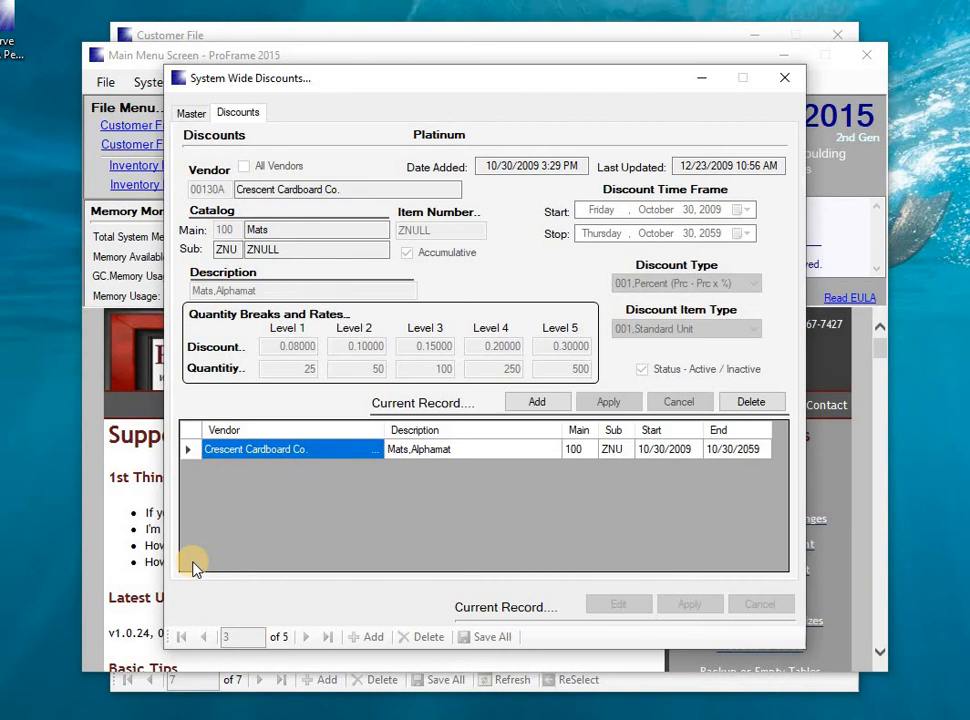
left_click(788, 80)
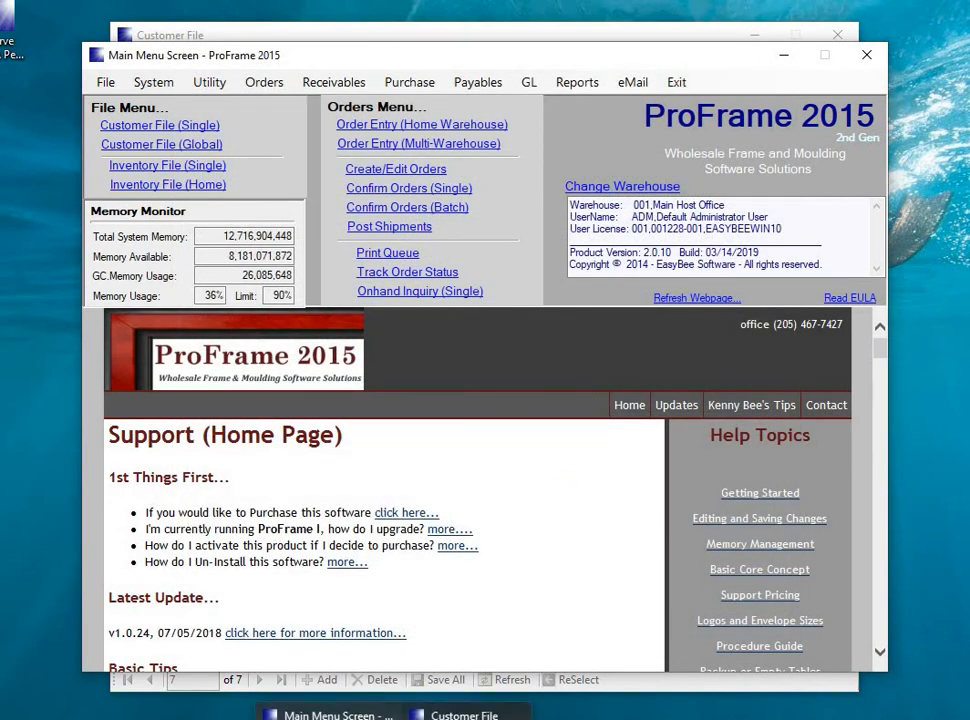
Show Period Sales and check January's current, last and previous year figures, with last year totalling 160.07
left_click(440, 709)
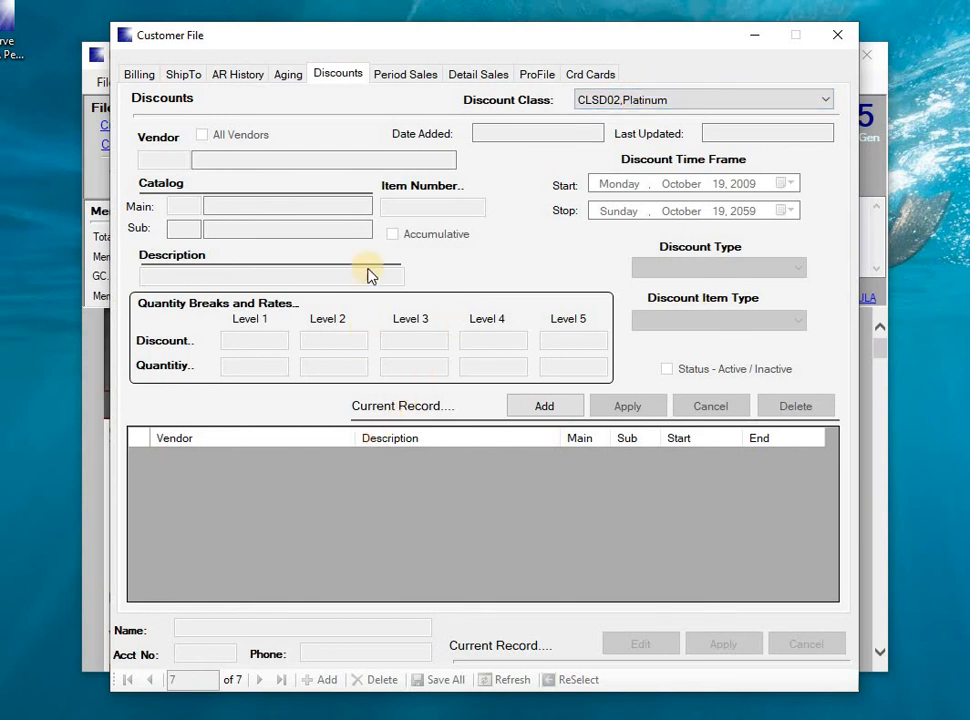
left_click(406, 79)
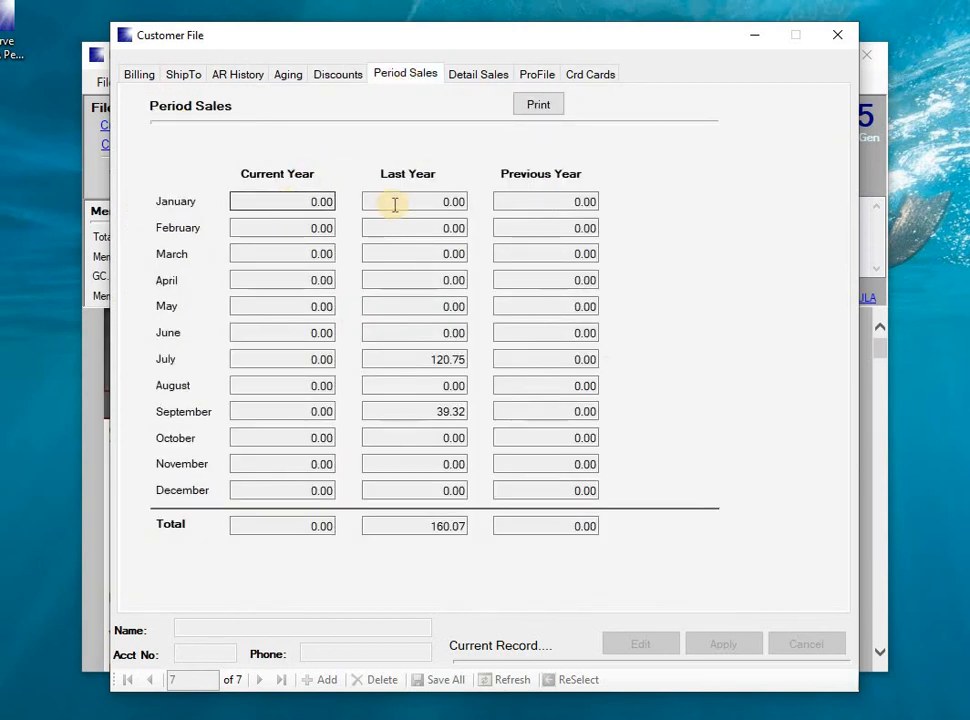
left_click(301, 199)
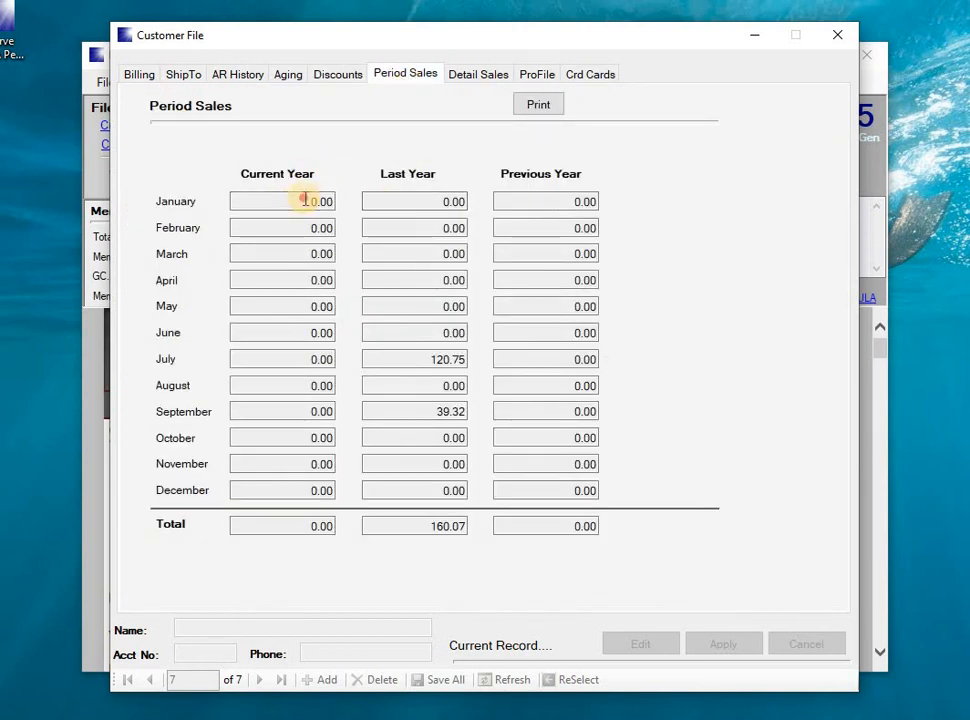
left_click(411, 197)
left_click(513, 199)
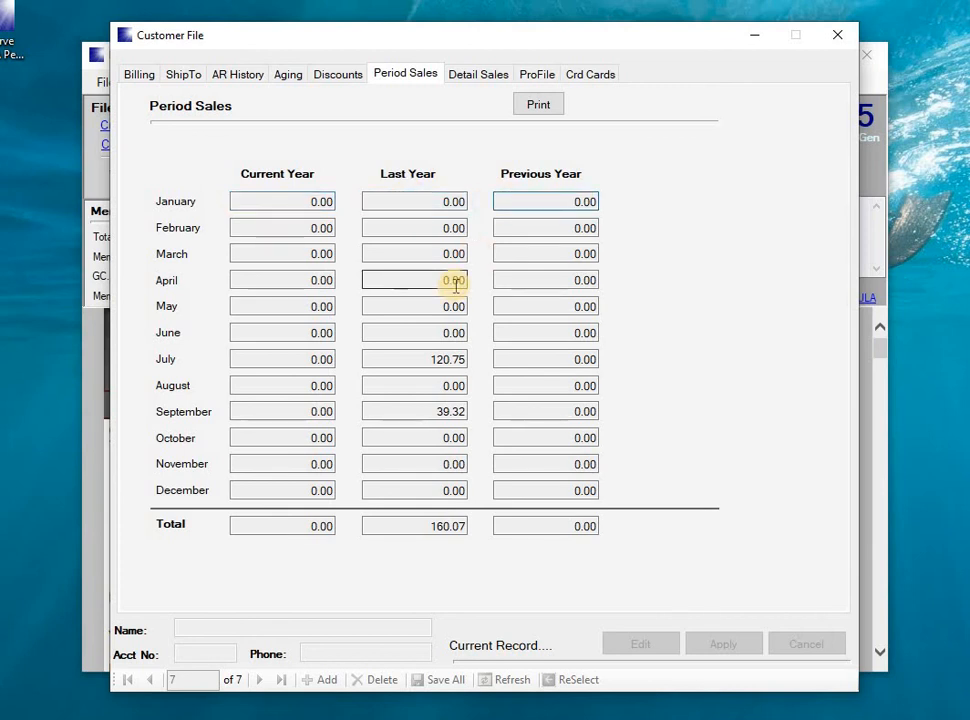
Filter Detail Sales from January 22, 2010 to list eight line items totalling 160.07
left_click(481, 76)
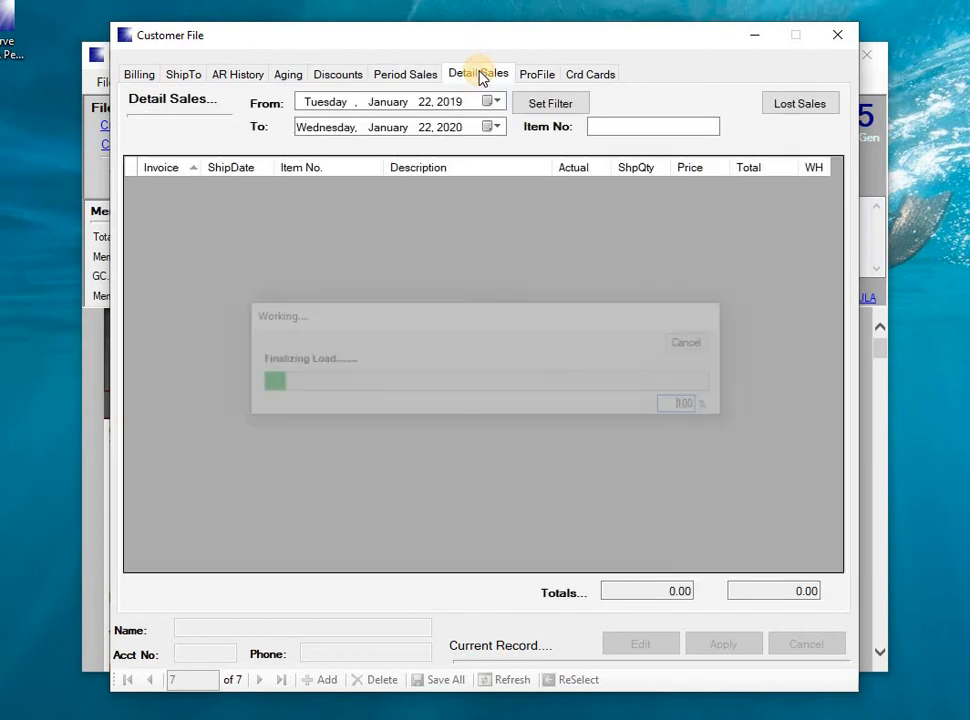
left_click(452, 103)
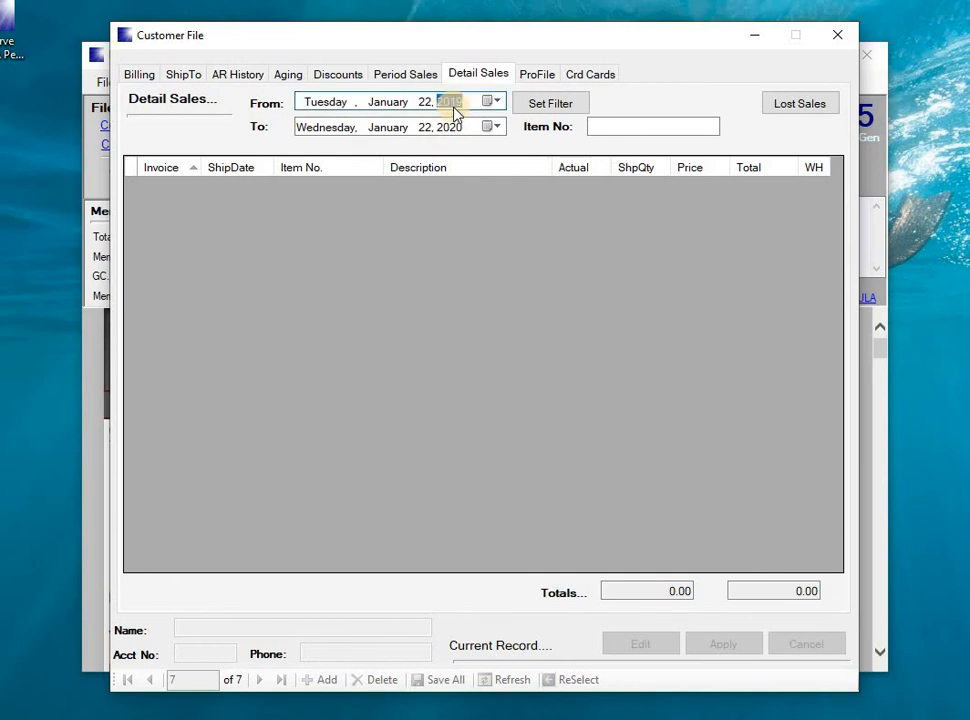
type("2010")
left_click(557, 104)
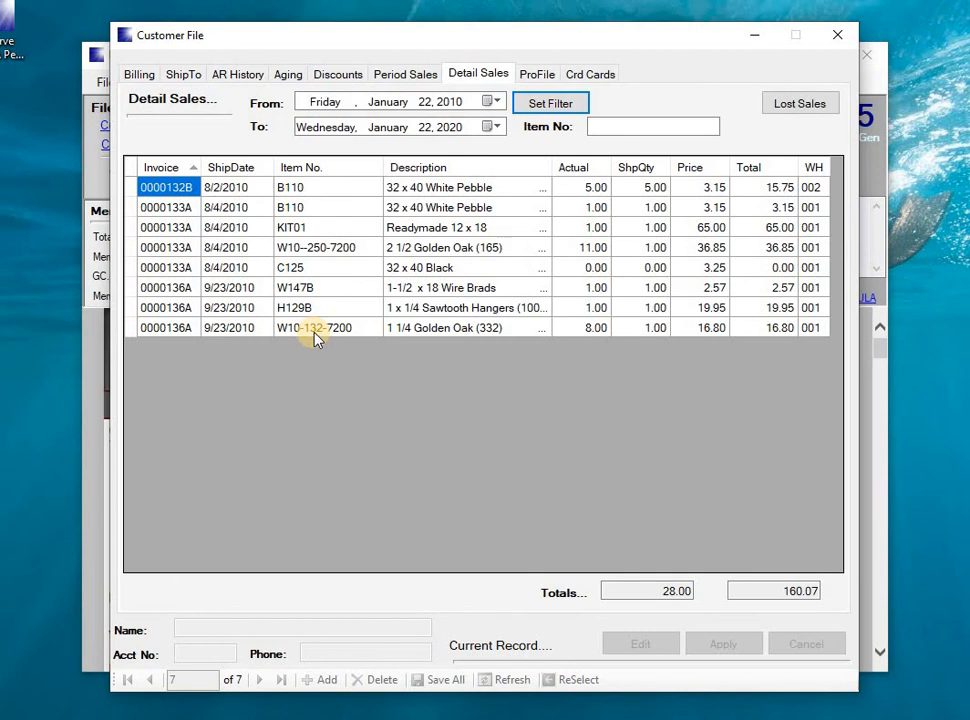
left_click(536, 74)
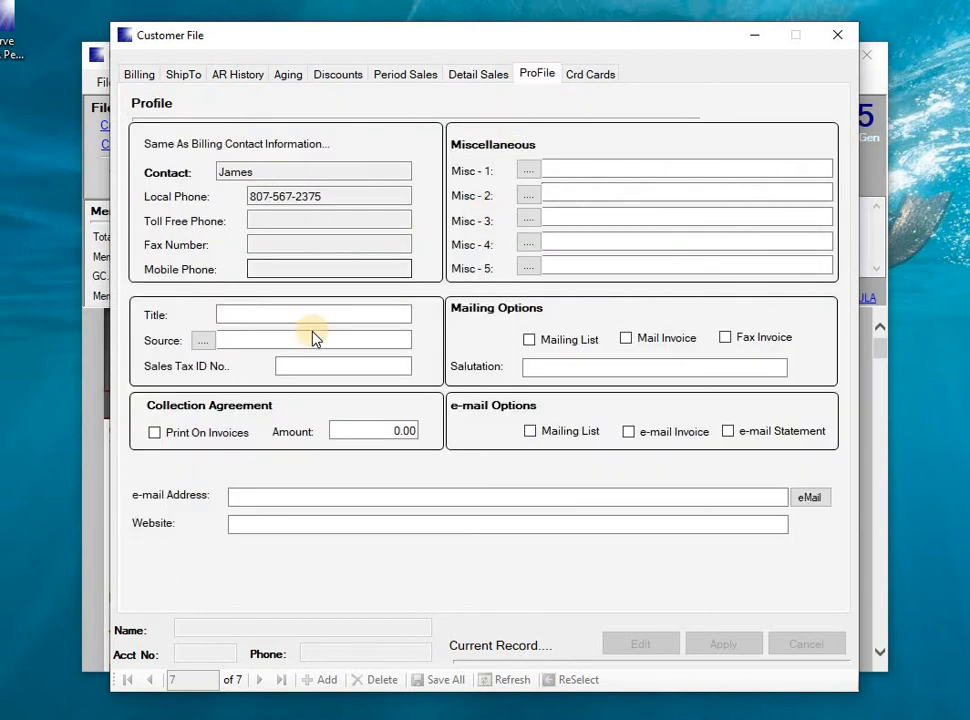
left_click(243, 318)
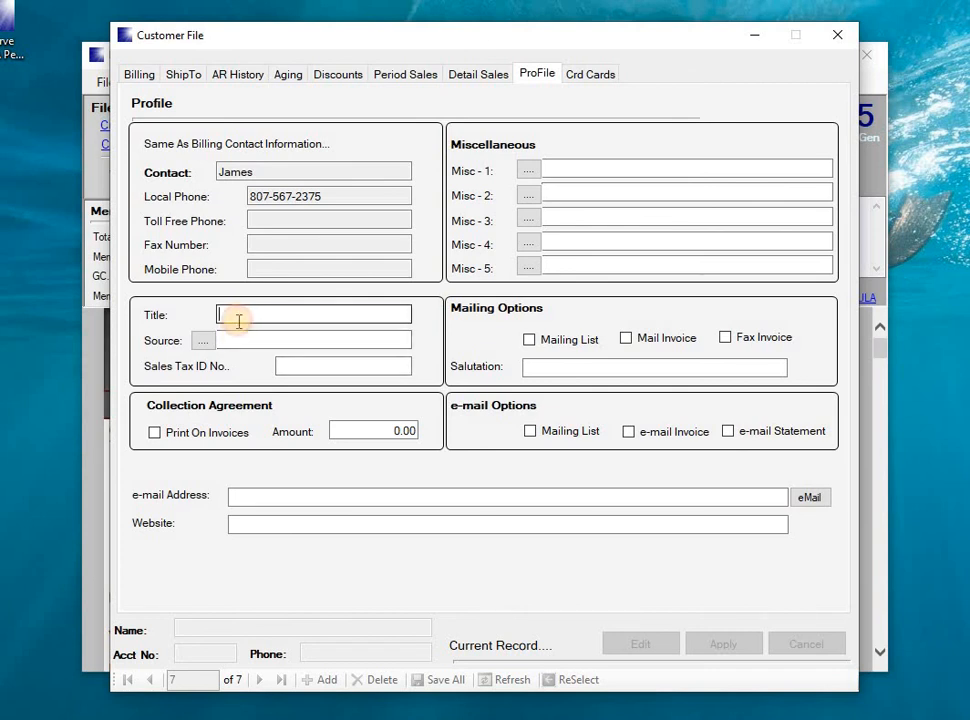
left_click(203, 341)
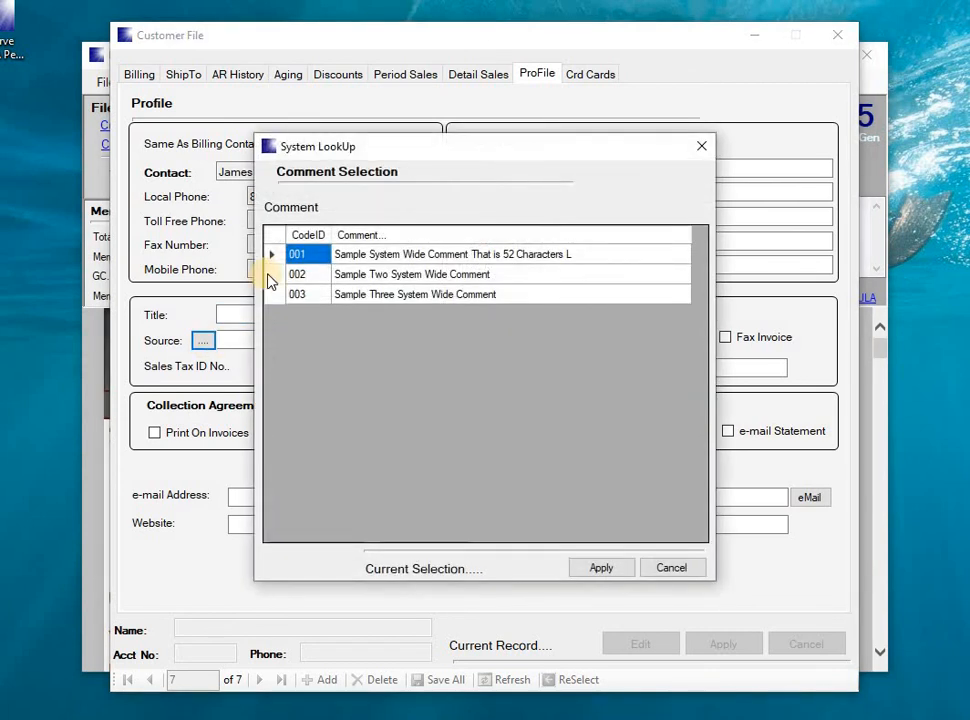
left_click(701, 146)
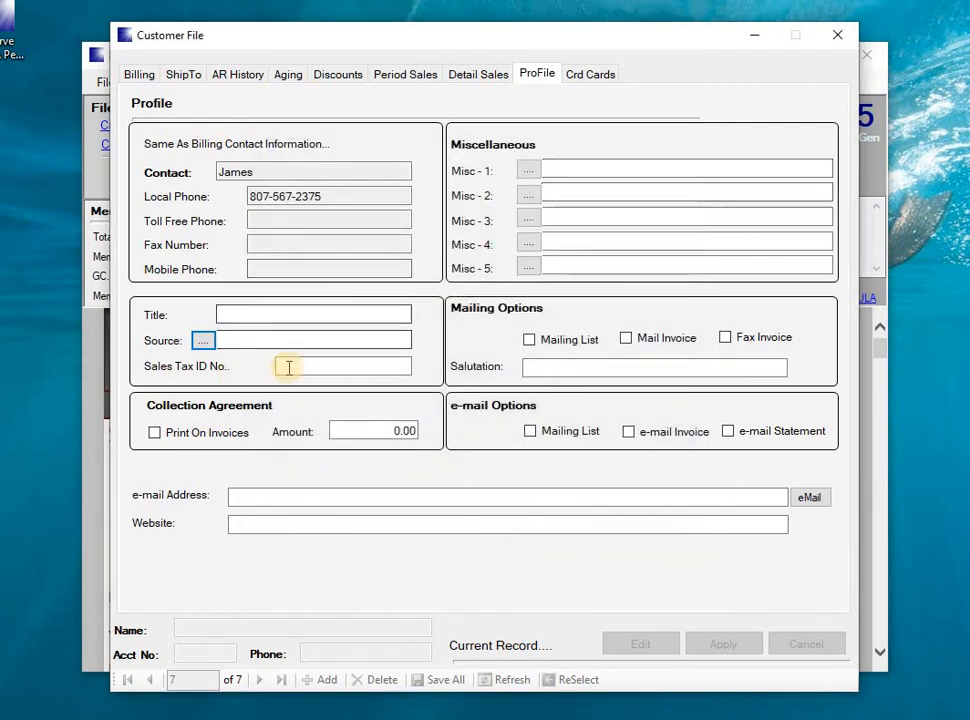
left_click(288, 367)
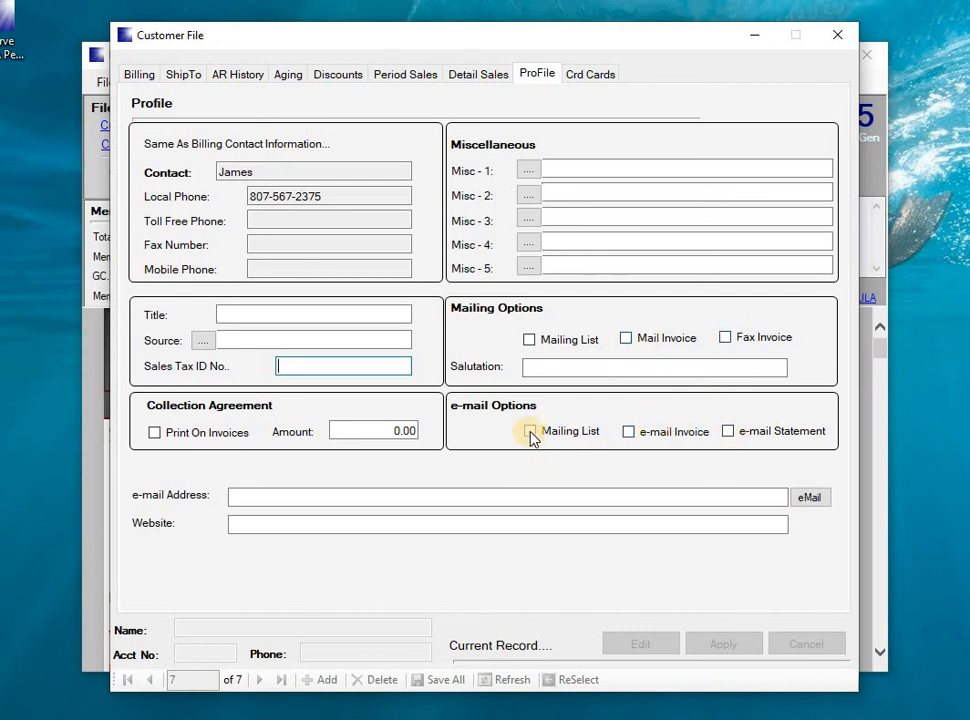
left_click(245, 495)
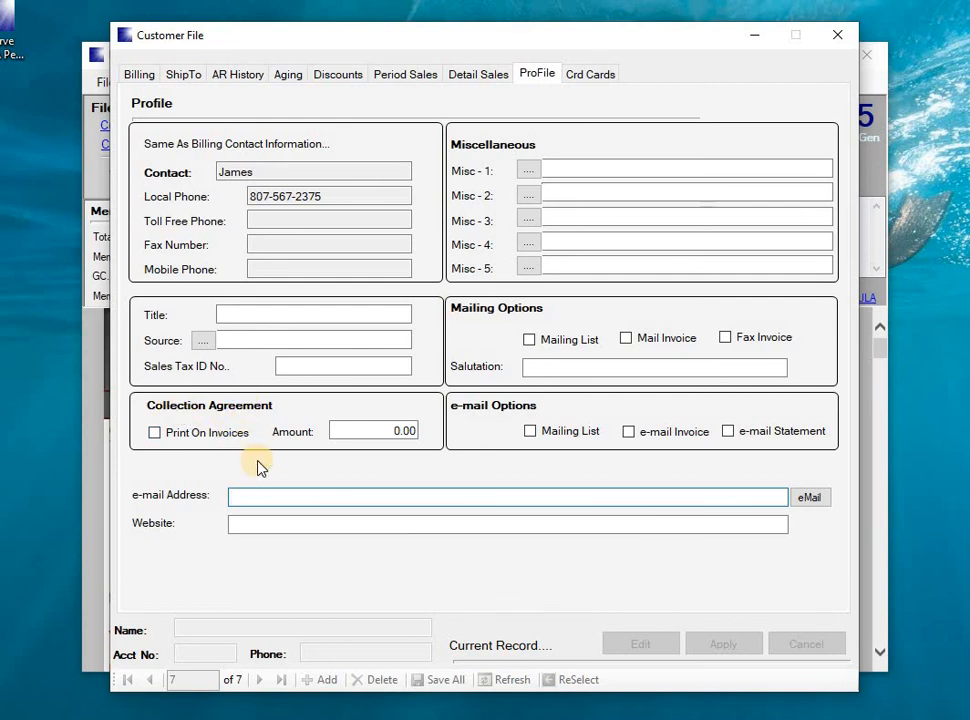
Set the collection agreement amount to 50.00 with Print On Invoices left unchecked
left_click(154, 433)
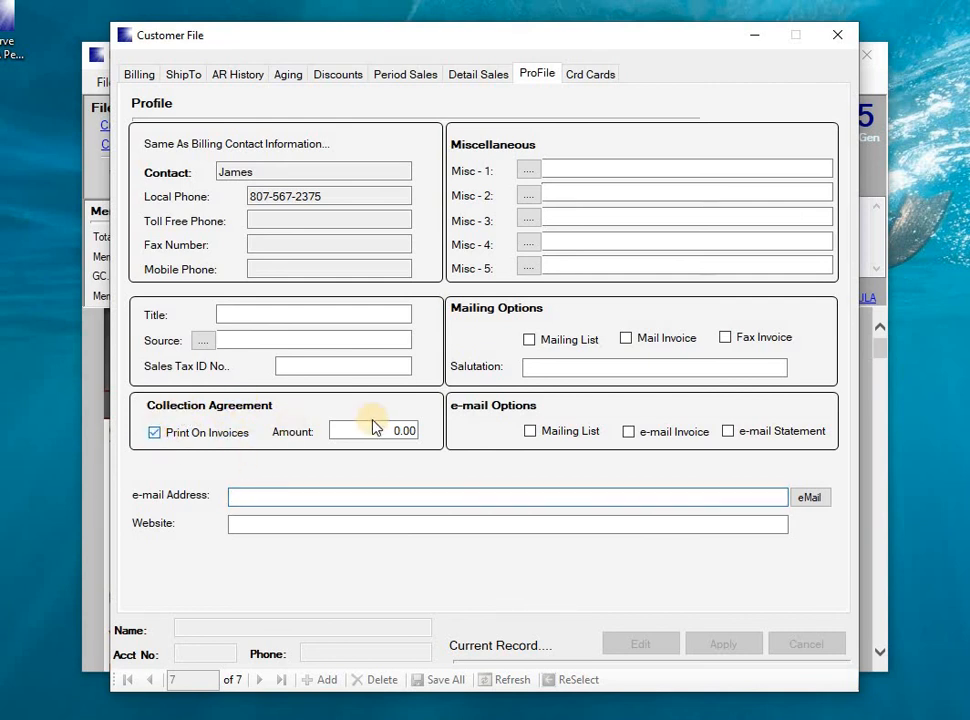
left_click(364, 431)
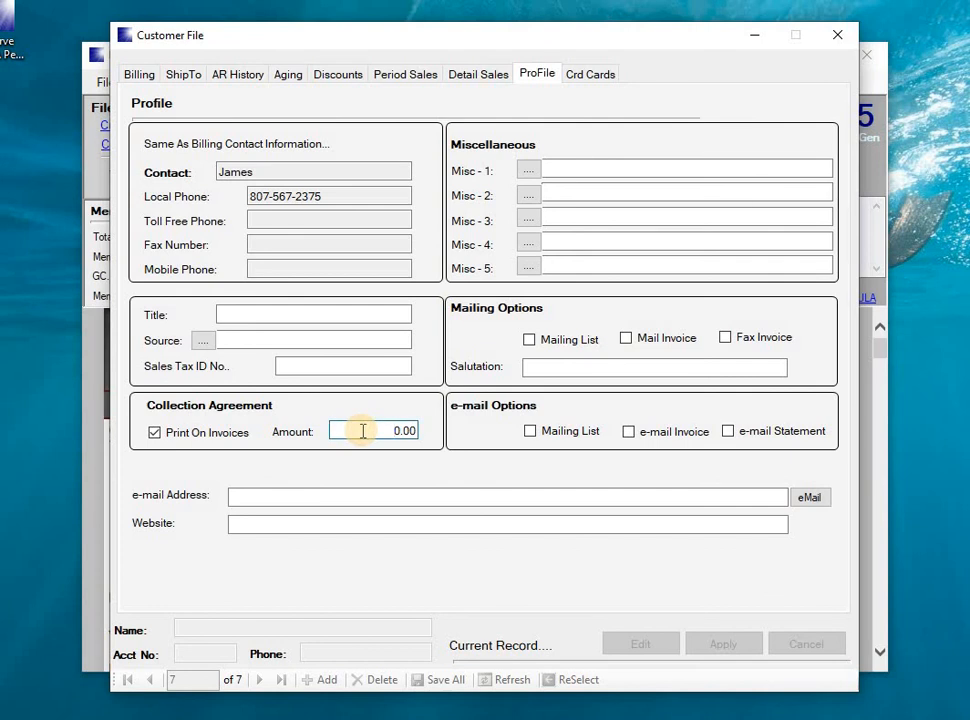
type("500.00")
key("Delete")
key("Tab")
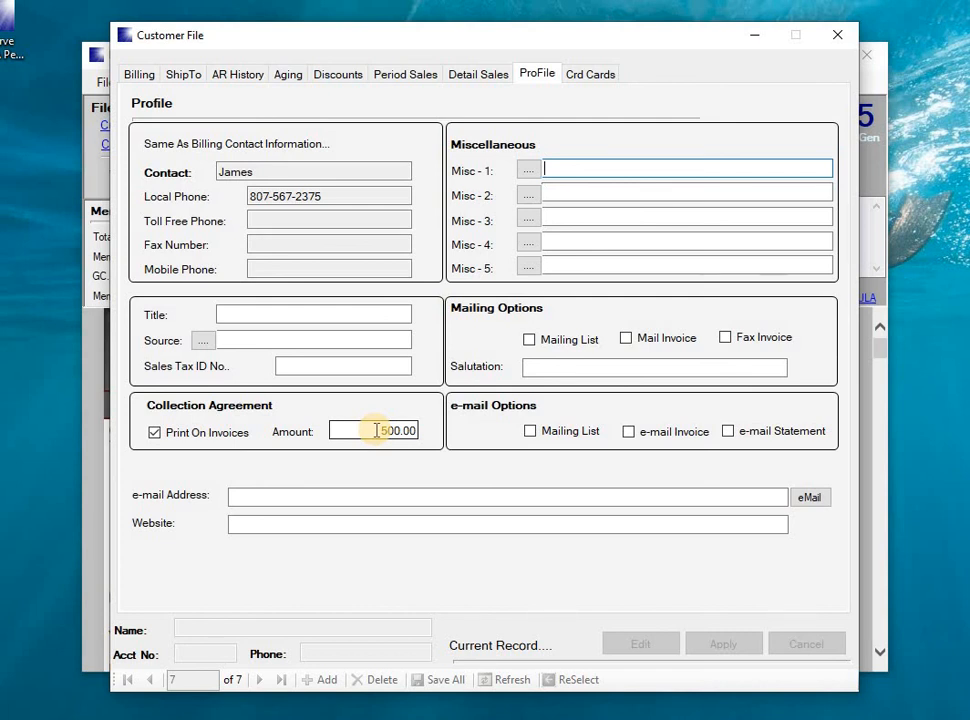
left_click_drag(376, 432, 424, 438)
type("50")
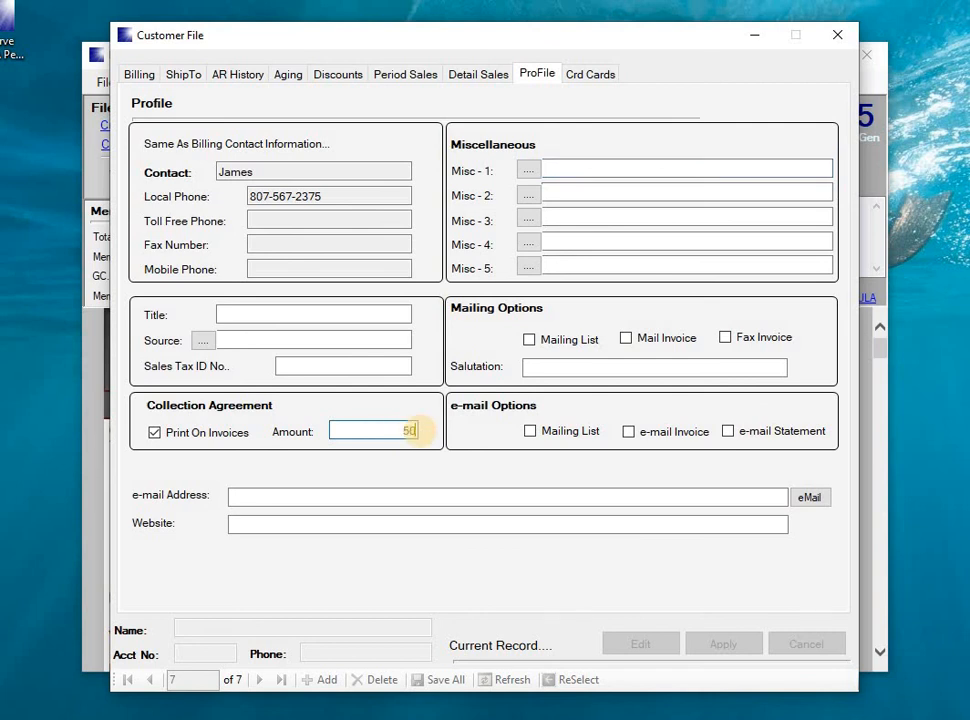
key("Tab")
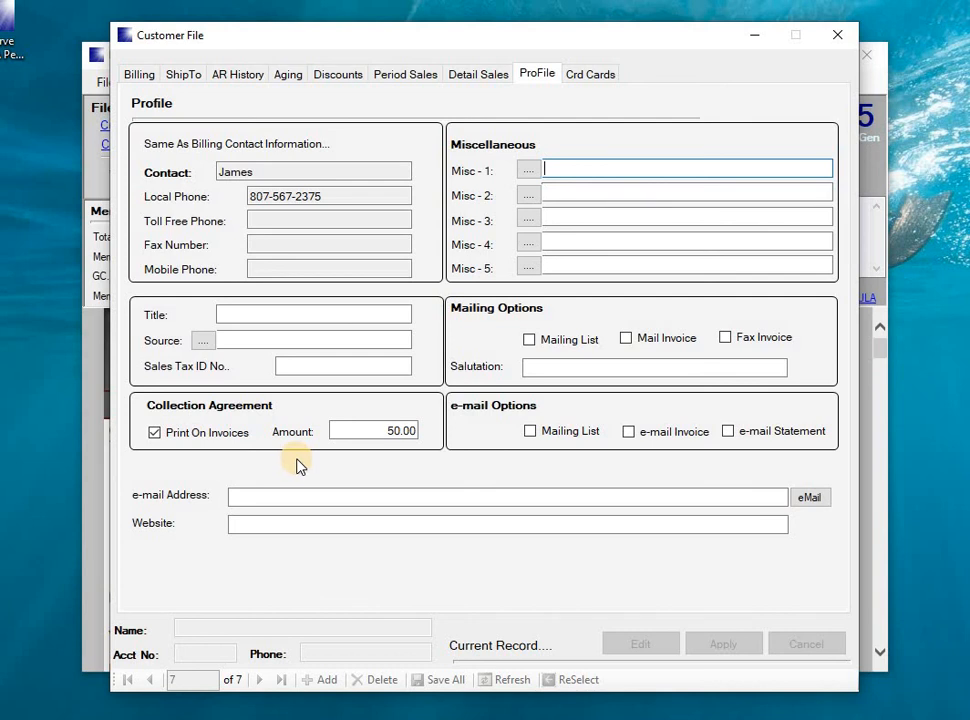
left_click(156, 434)
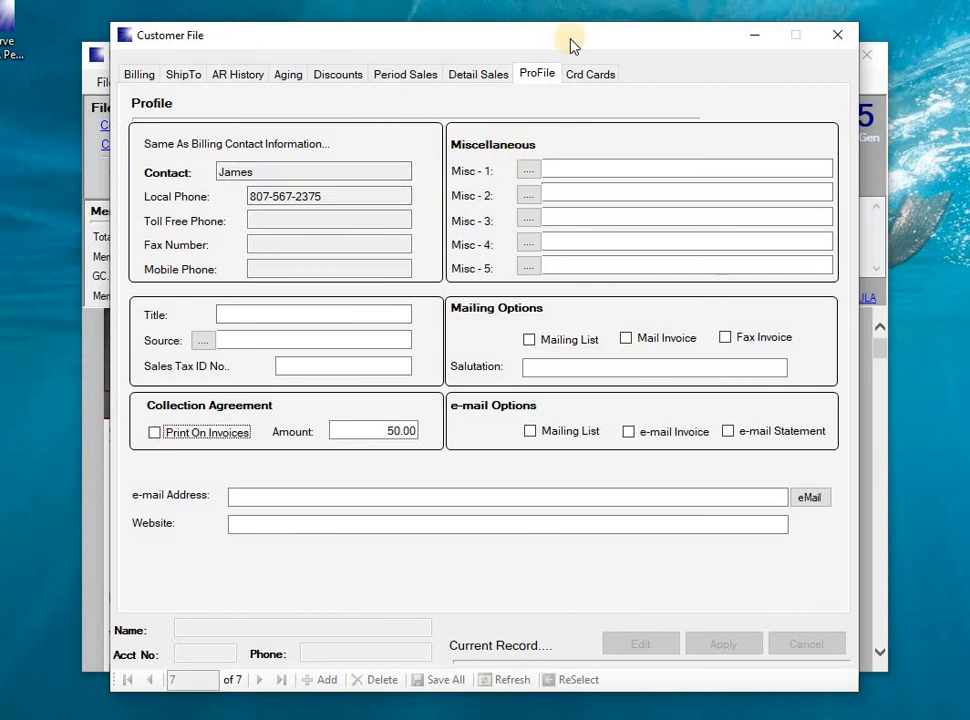
left_click(574, 74)
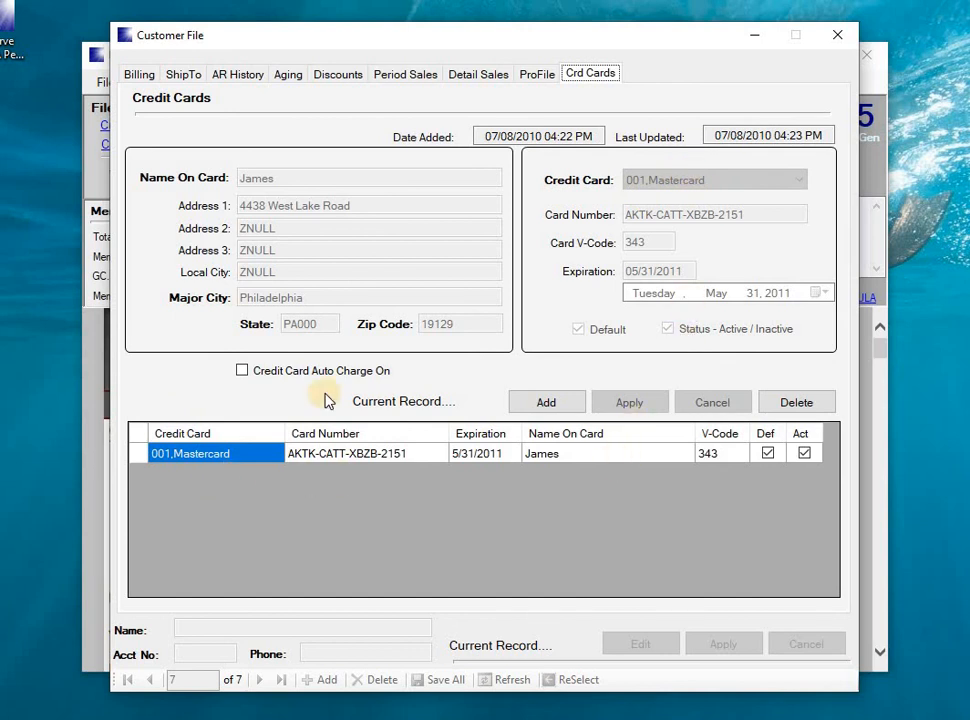
Inspect the stored card number, then go back to Global Picture Frame's Billing page
left_click(409, 455)
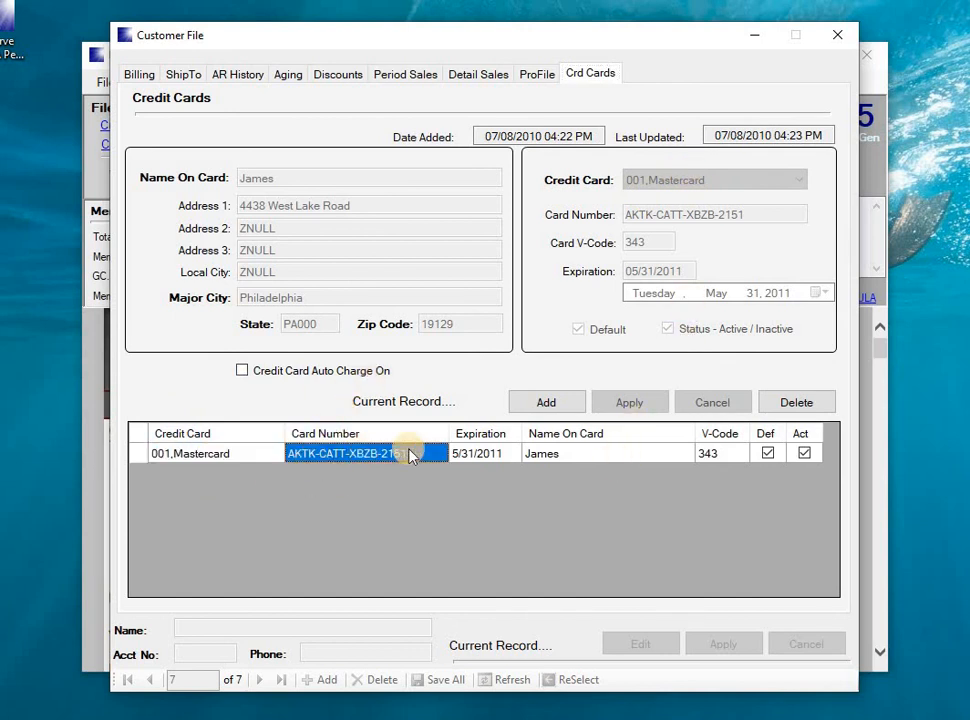
left_click(137, 75)
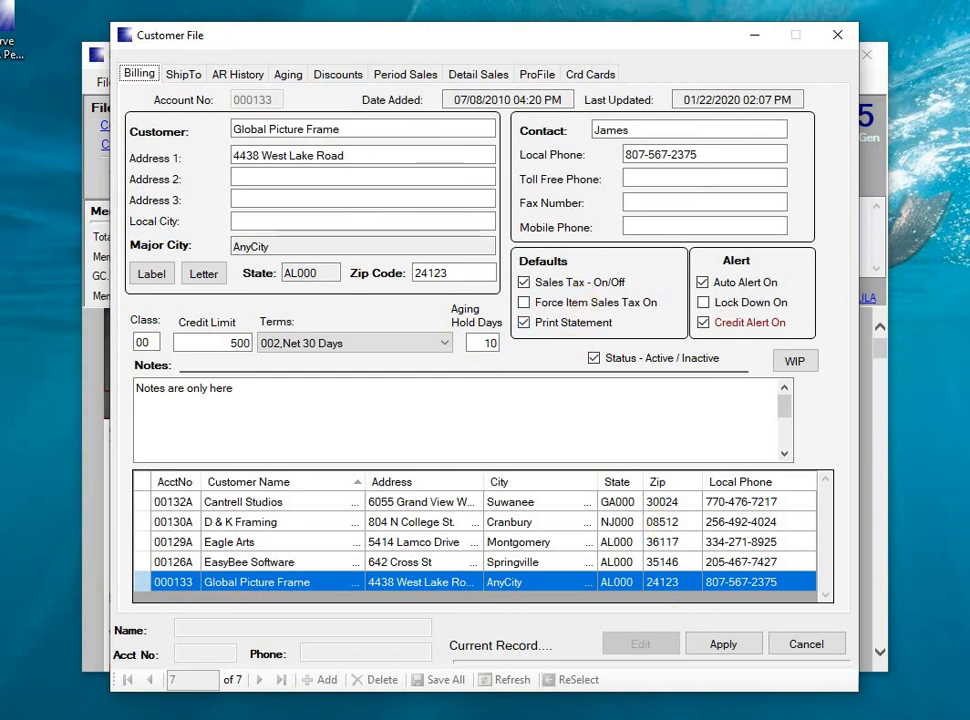
Apply the customer edits, Save All with Yes confirmed, and close the Customer File window
left_click(747, 646)
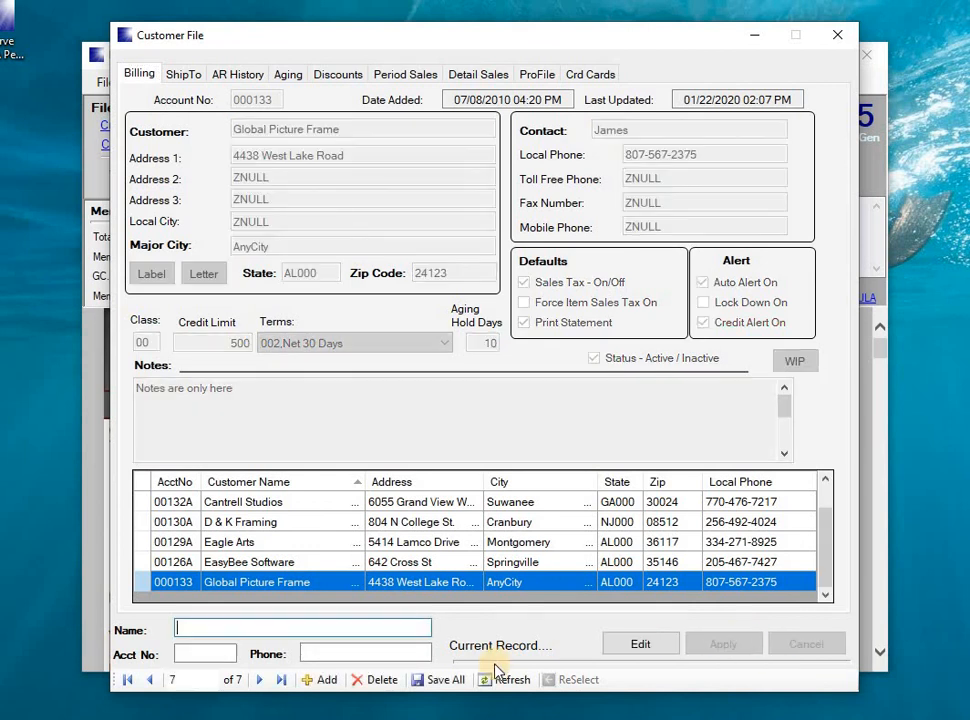
left_click(443, 681)
left_click(545, 441)
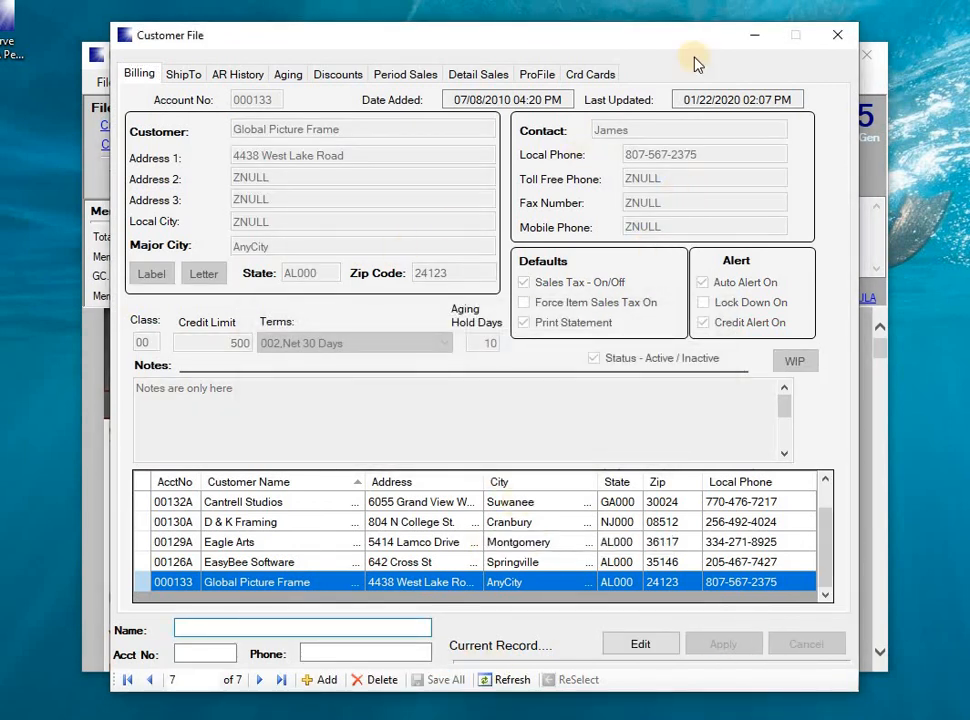
left_click(838, 36)
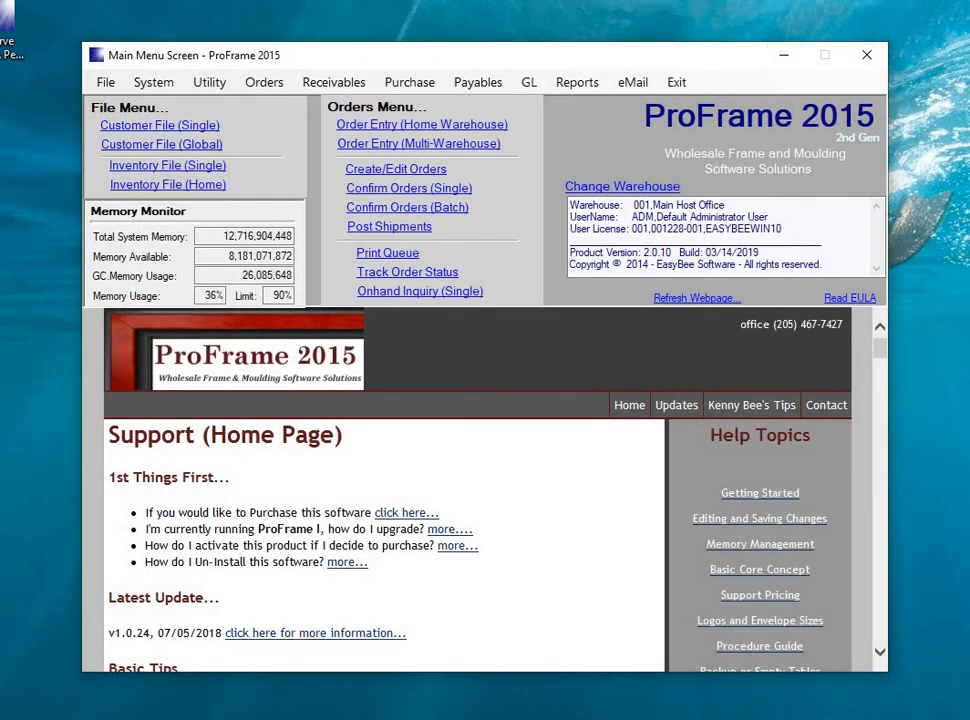